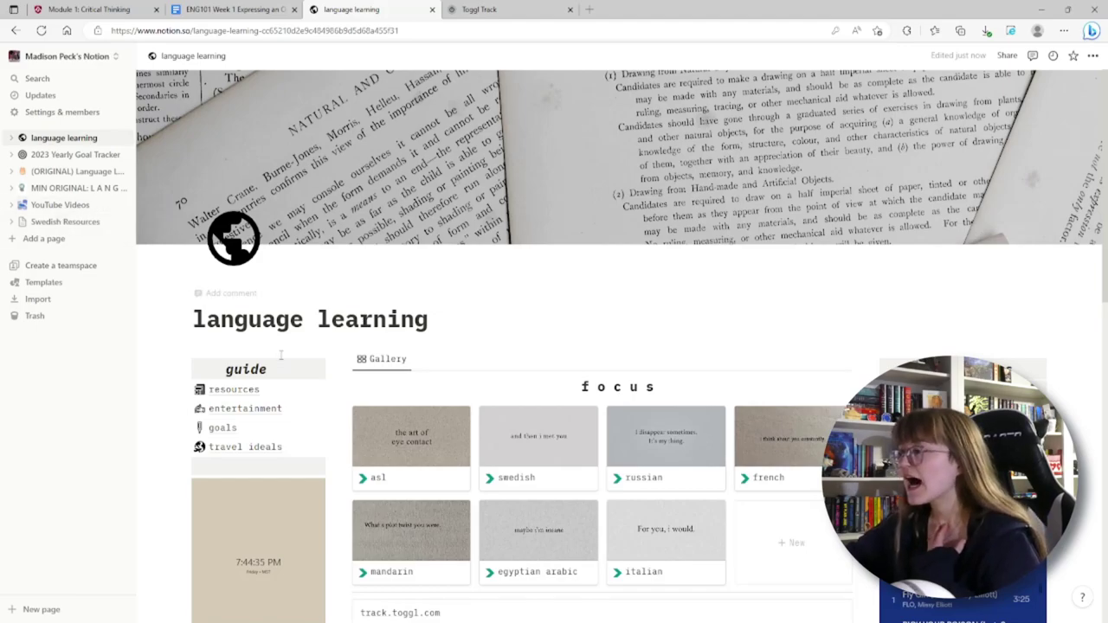
# Look over the language learning page, from the focus gallery down to the monthly breakdown calendar.
pyautogui.moveTo(826, 362)
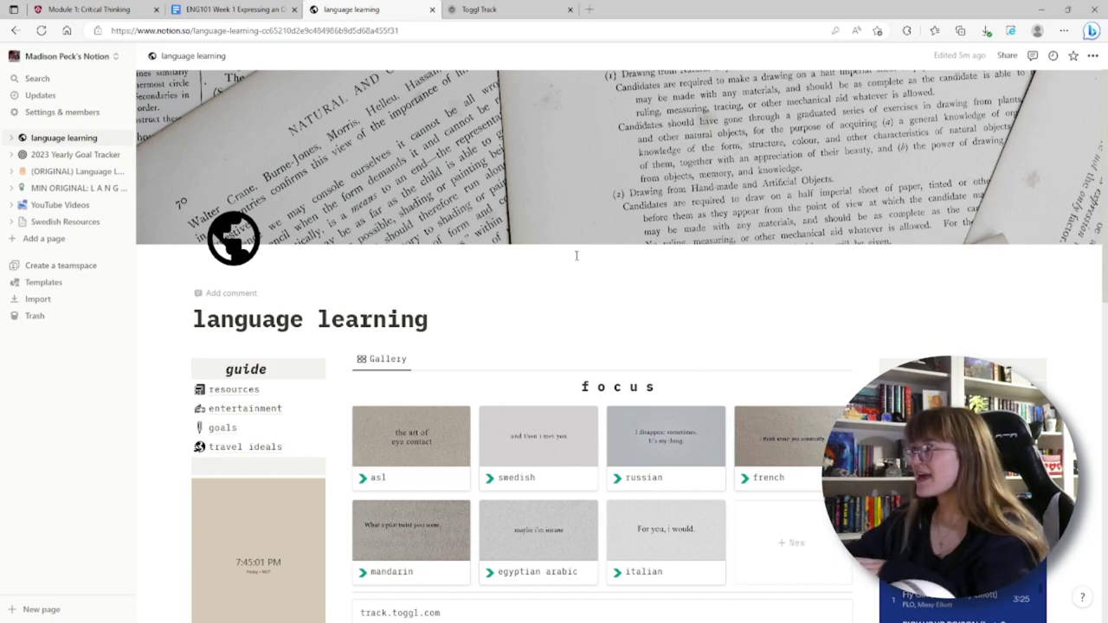
pyautogui.scroll(-1, 569, 260)
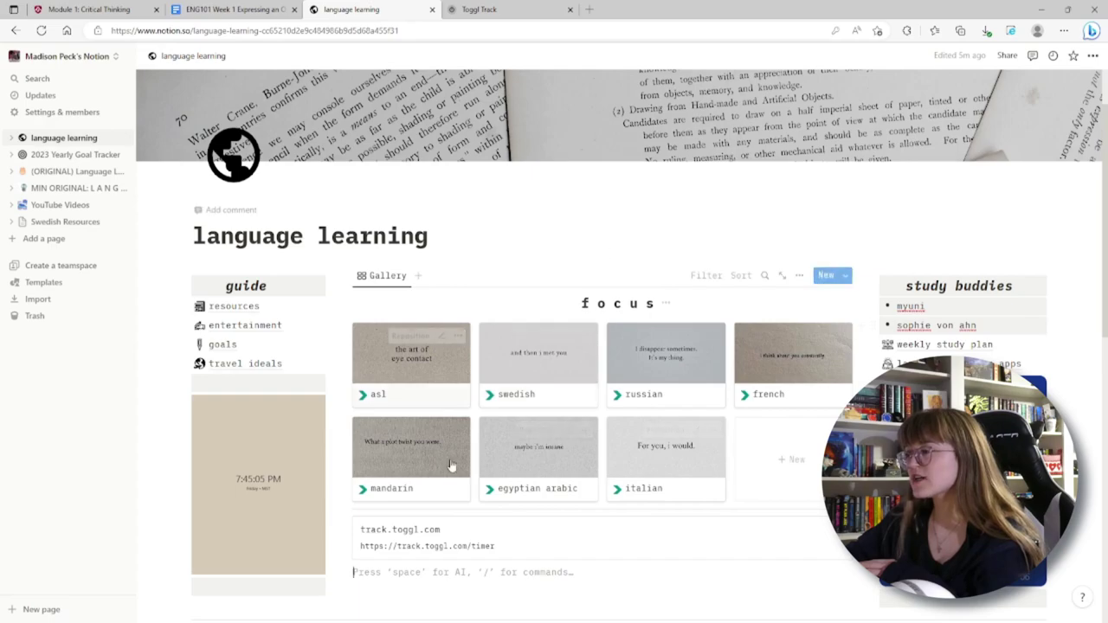
pyautogui.scroll(-6, 683, 459)
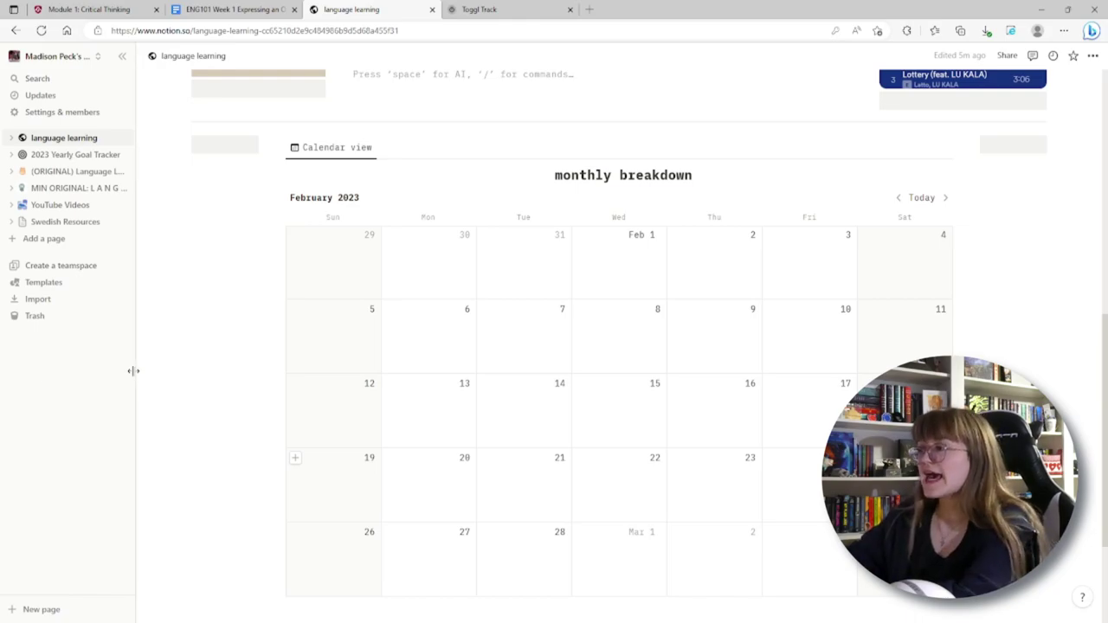
pyautogui.scroll(6, 467, 381)
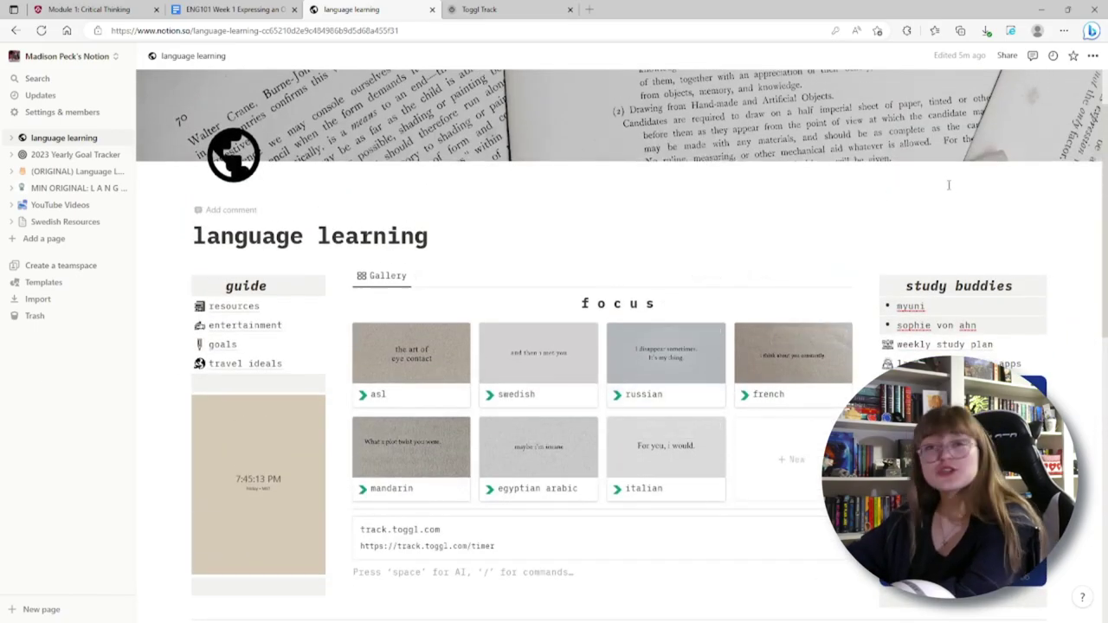
pyautogui.scroll(1, 953, 187)
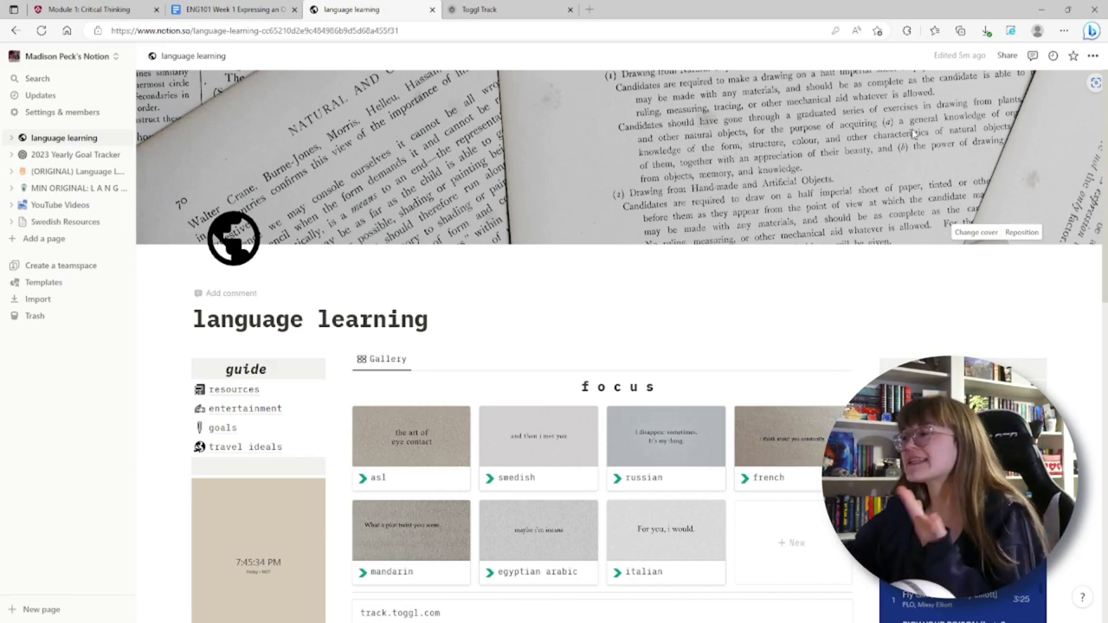
pyautogui.scroll(-2, 631, 233)
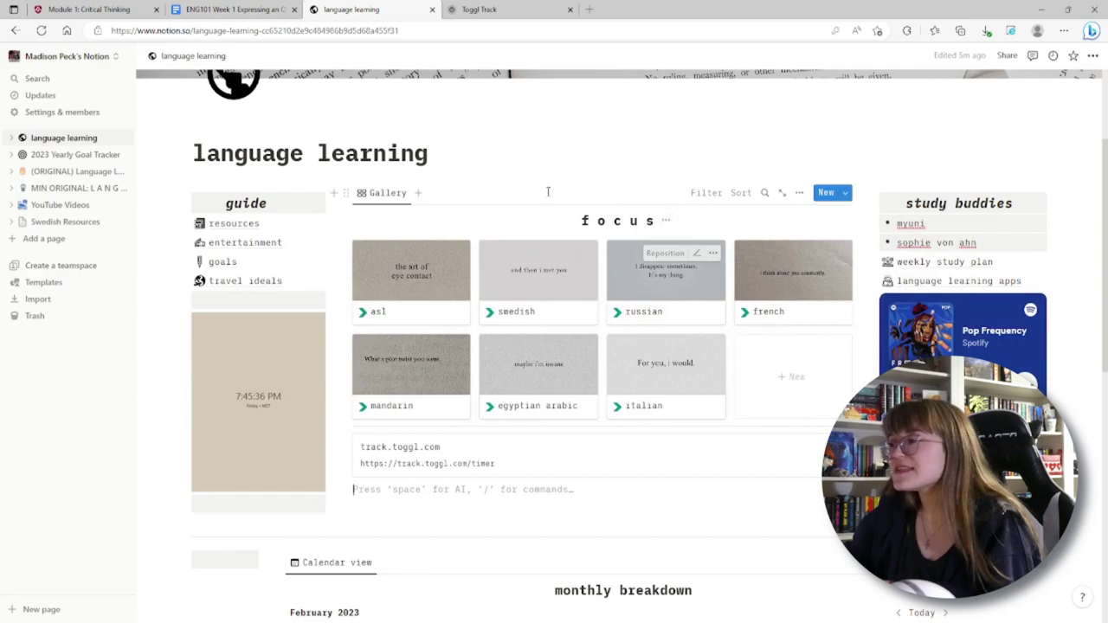
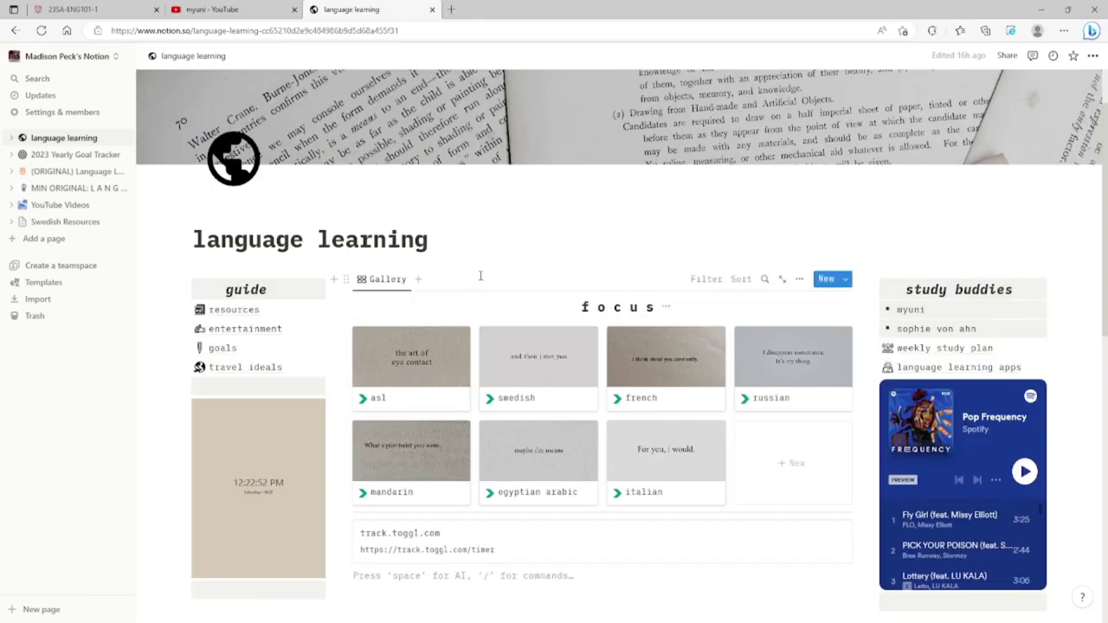
# Open the swedish card from the focus gallery and view its family and proficiency options without changing them.
pyautogui.click(499, 383)
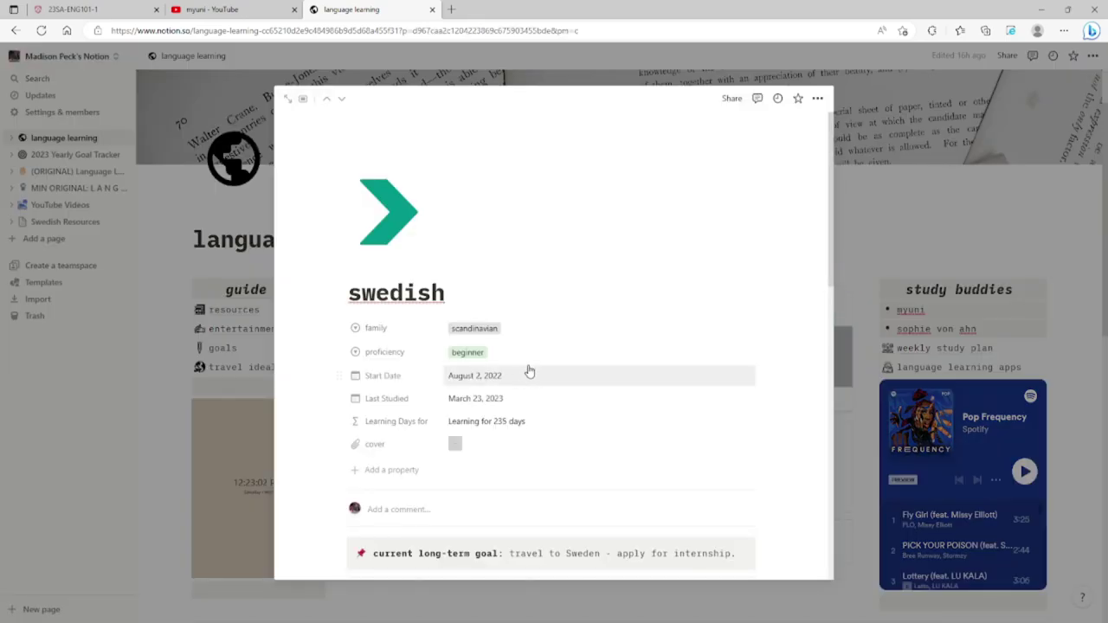
pyautogui.click(482, 327)
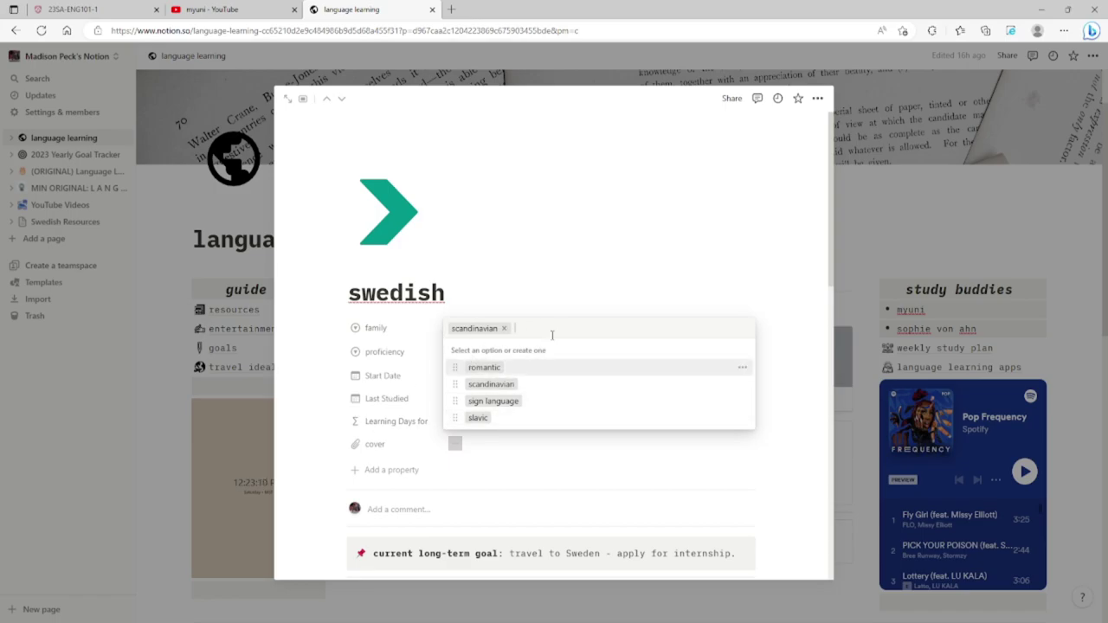
pyautogui.click(499, 287)
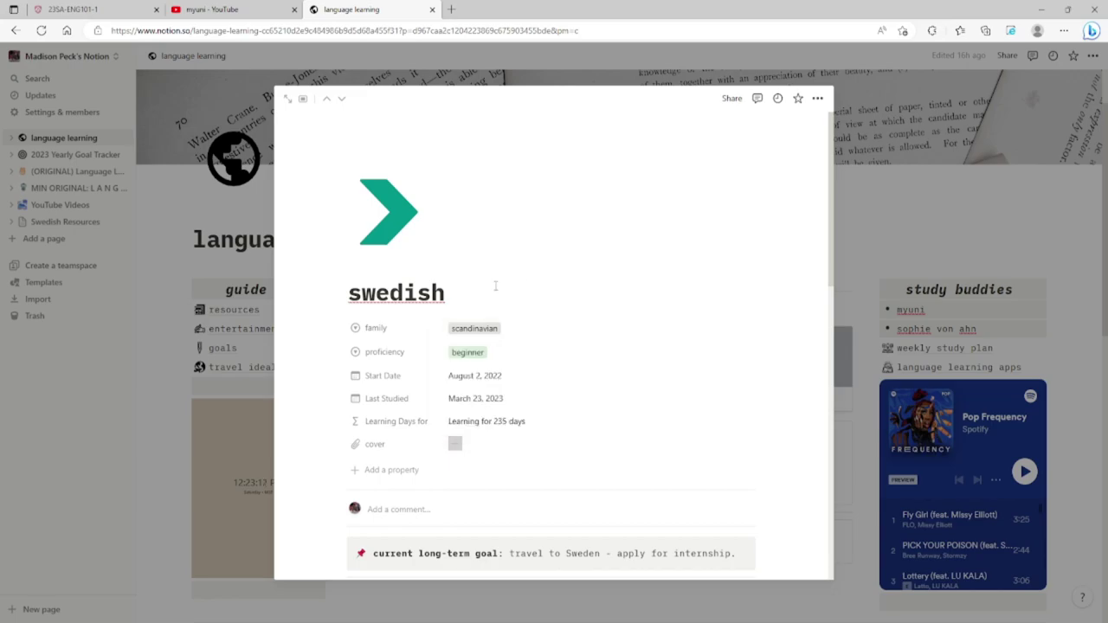
pyautogui.click(477, 356)
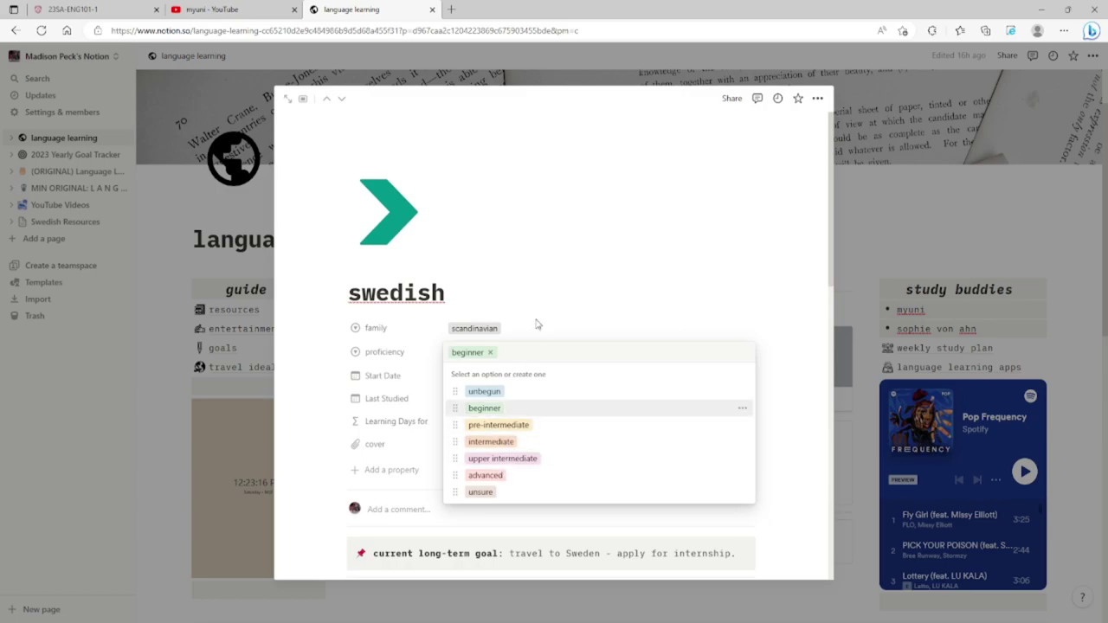
pyautogui.click(511, 286)
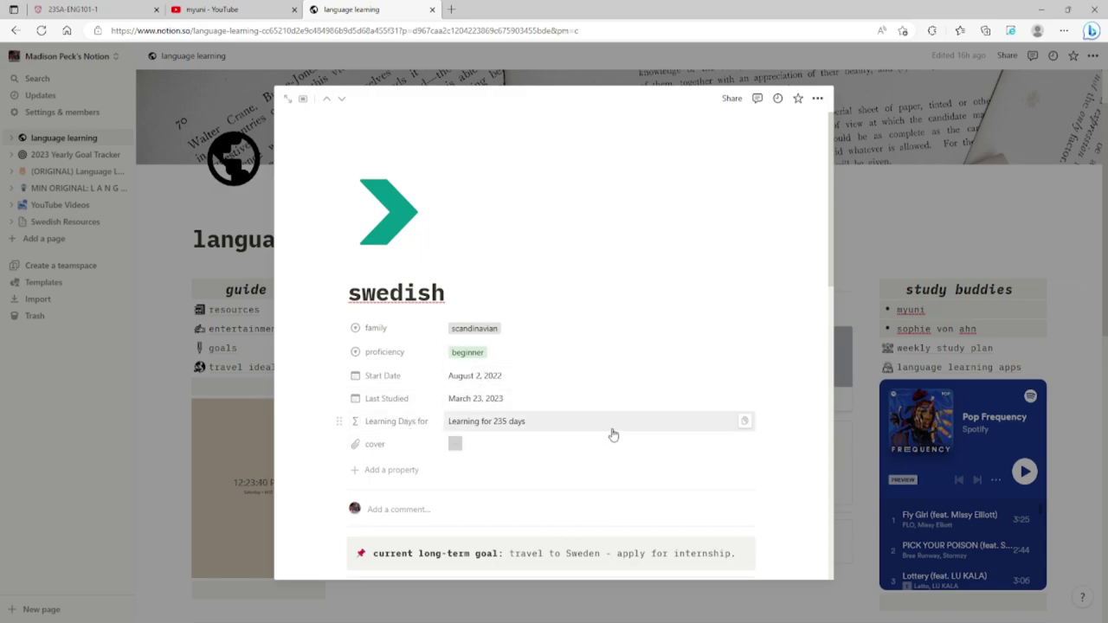
# Read the current long-term goal callout on the swedish page, highlighting the part about the internship.
pyautogui.scroll(-3, 613, 434)
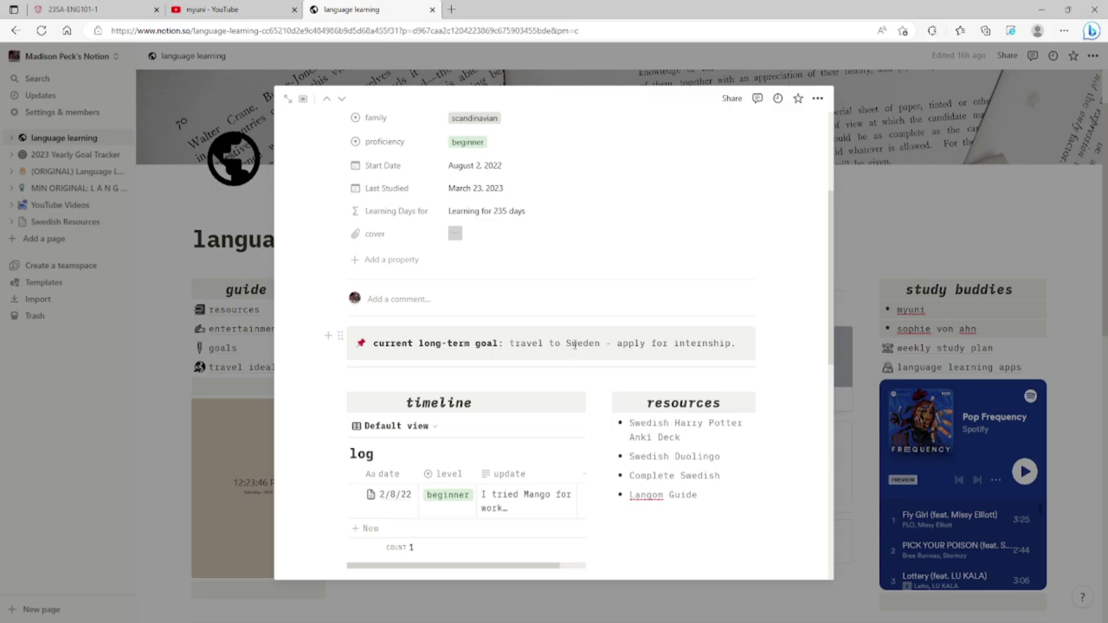
pyautogui.moveTo(611, 346); pyautogui.dragTo(749, 347)
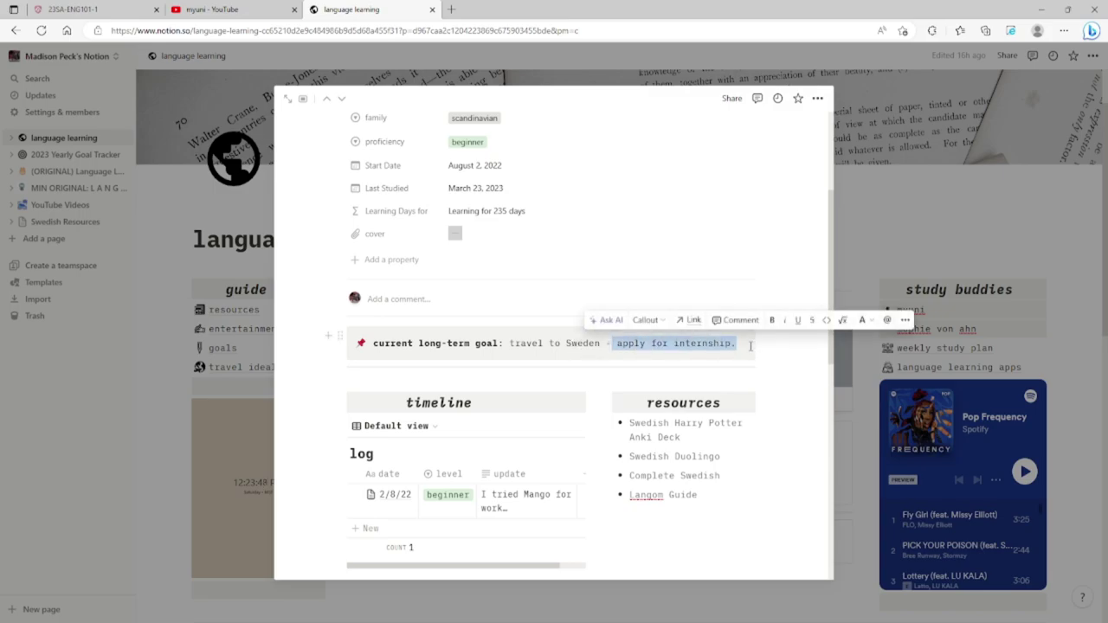
pyautogui.press('Escape')
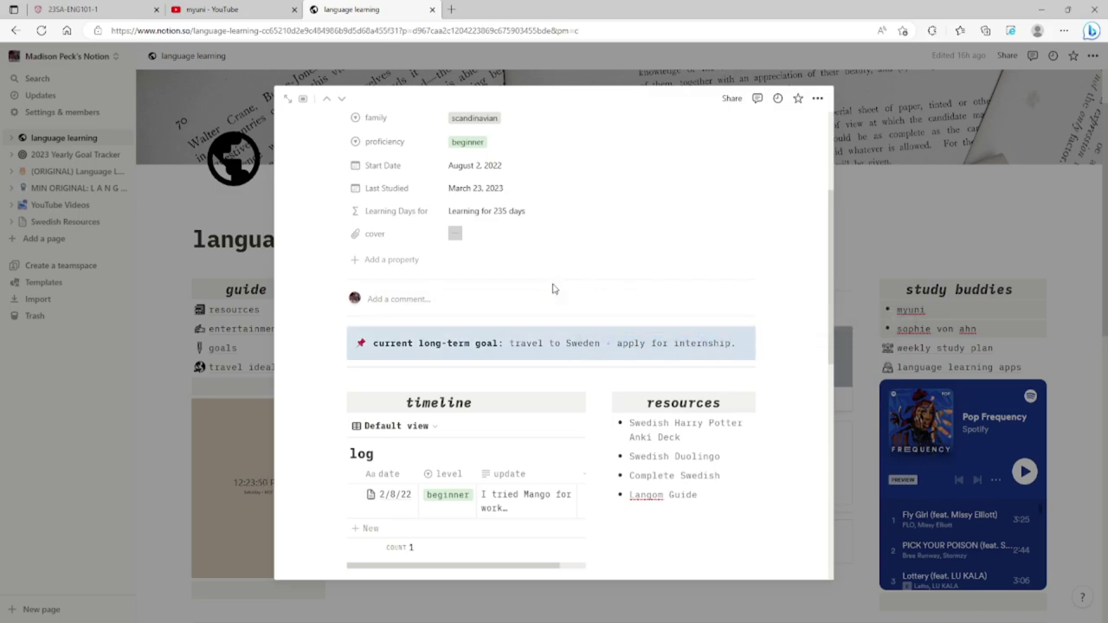
pyautogui.click(512, 269)
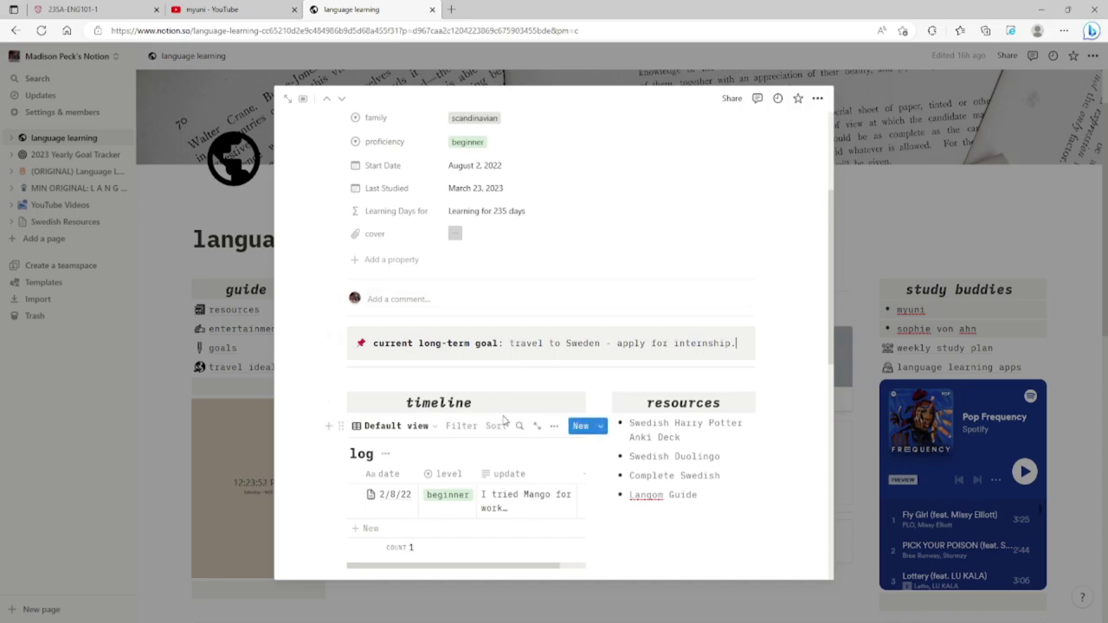
# Add a "Clozemaster" bullet after Langom Guide in the swedish page's resources list and color its text gray.
pyautogui.scroll(-2, 511, 421)
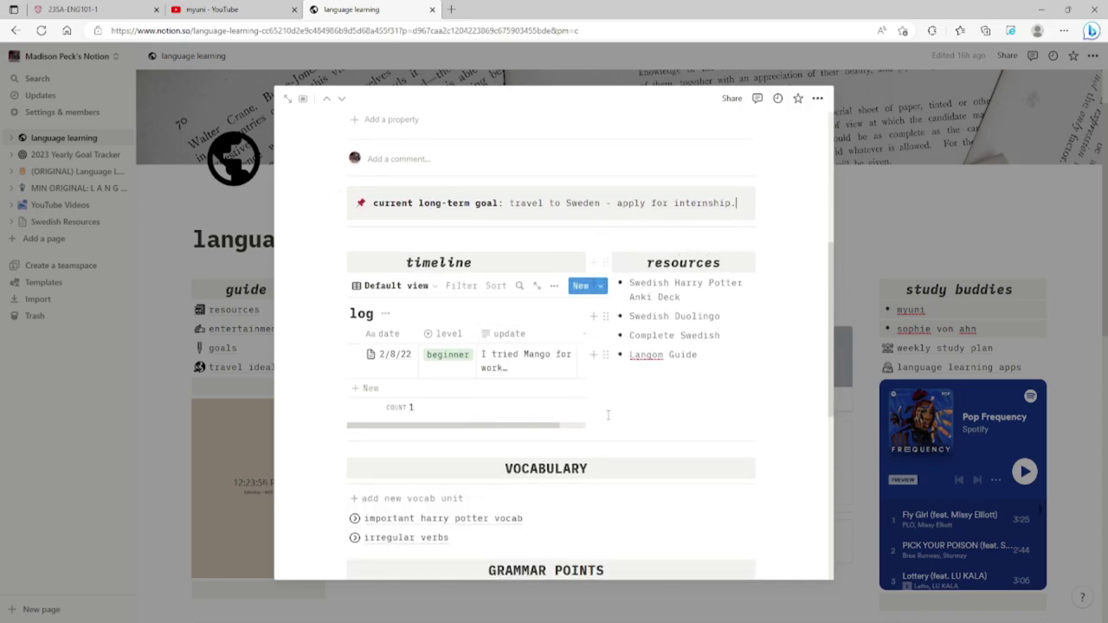
pyautogui.click(722, 357)
pyautogui.press('Return')
pyautogui.write('C1')
pyautogui.write('ozemaster')
pyautogui.moveTo(694, 374); pyautogui.dragTo(620, 379)
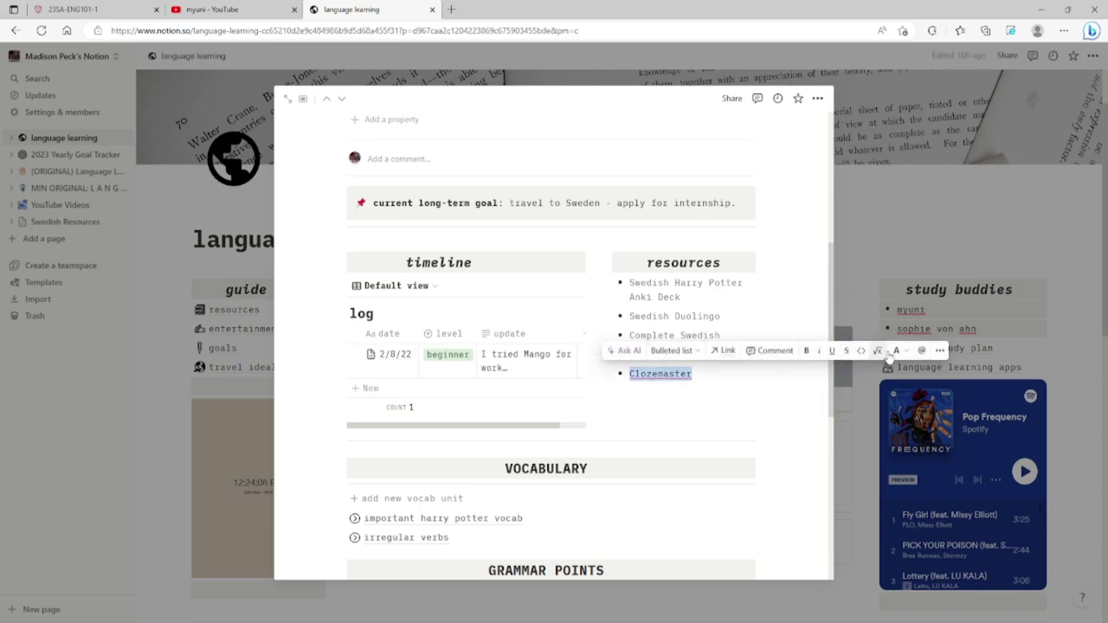
pyautogui.click(896, 350)
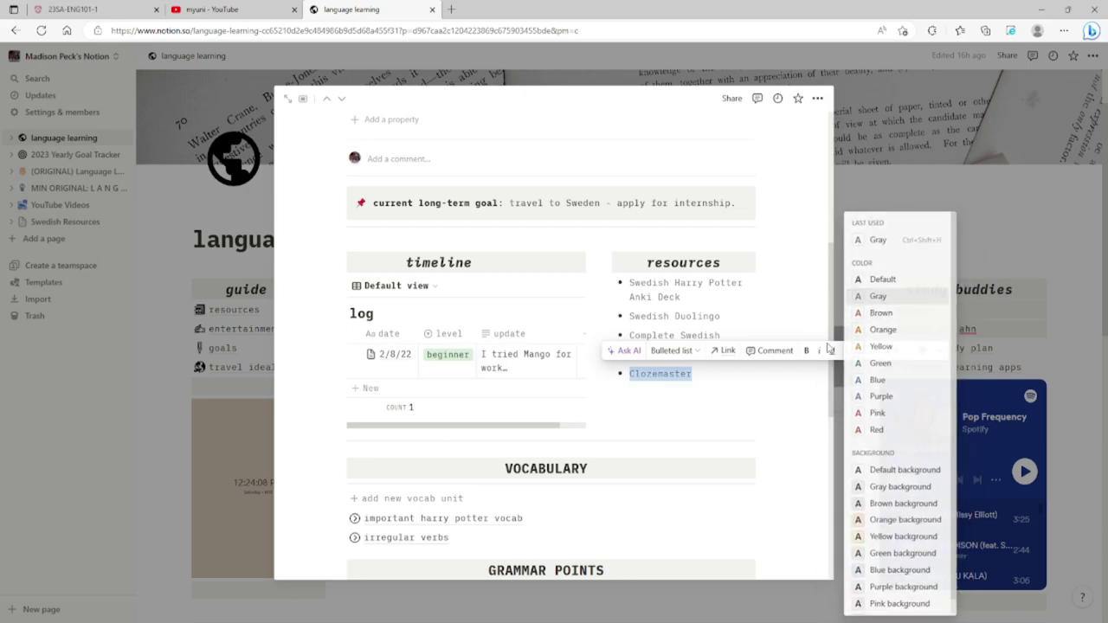
pyautogui.click(605, 393)
pyautogui.click(610, 393)
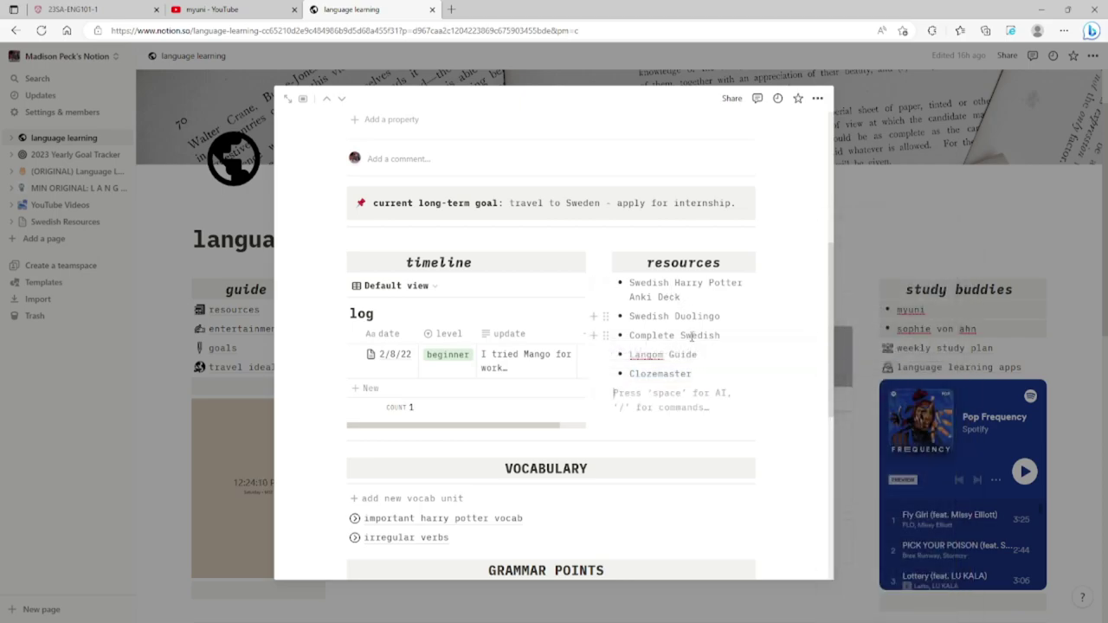
# Look through the swedish page's study sections, view the important harry potter vocab table, and return to the swedish page.
pyautogui.scroll(-5, 684, 320)
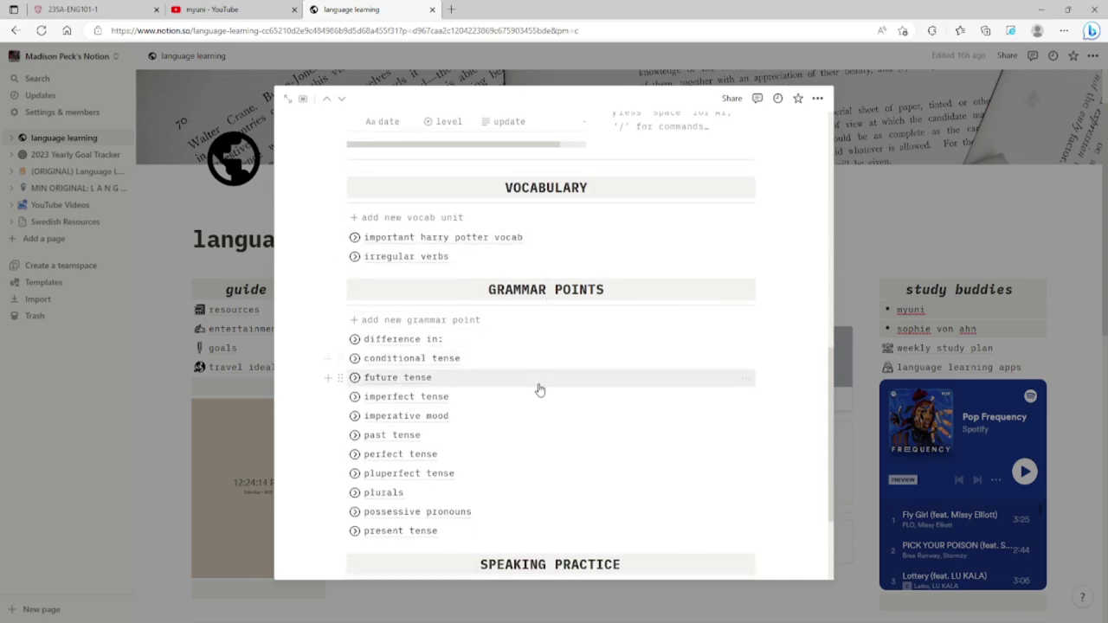
pyautogui.scroll(-3, 539, 389)
pyautogui.scroll(3, 558, 329)
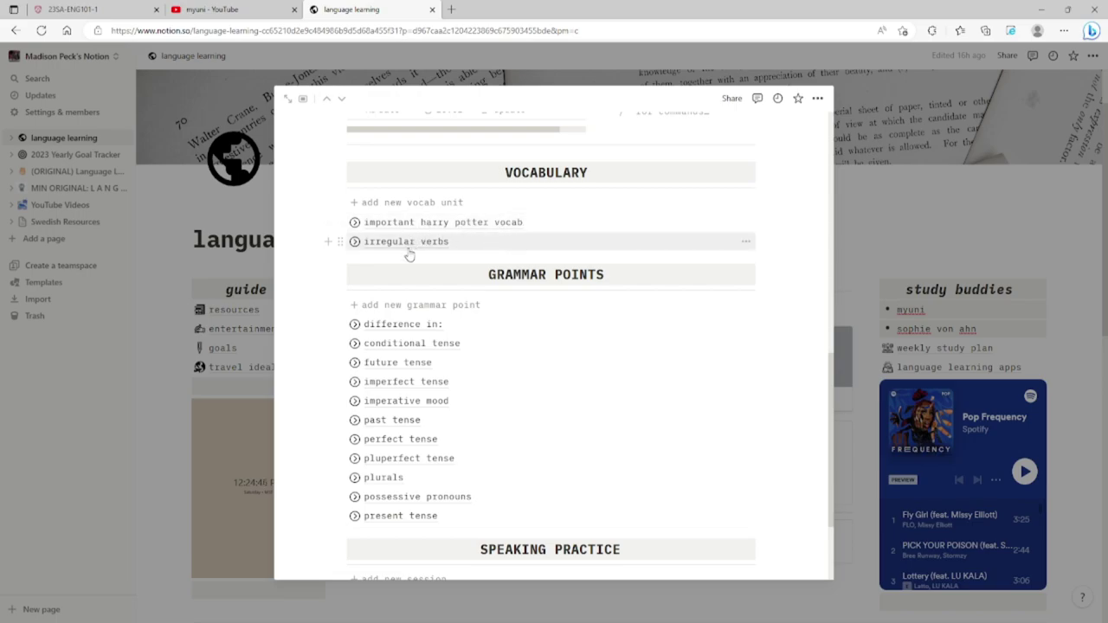
pyautogui.click(424, 223)
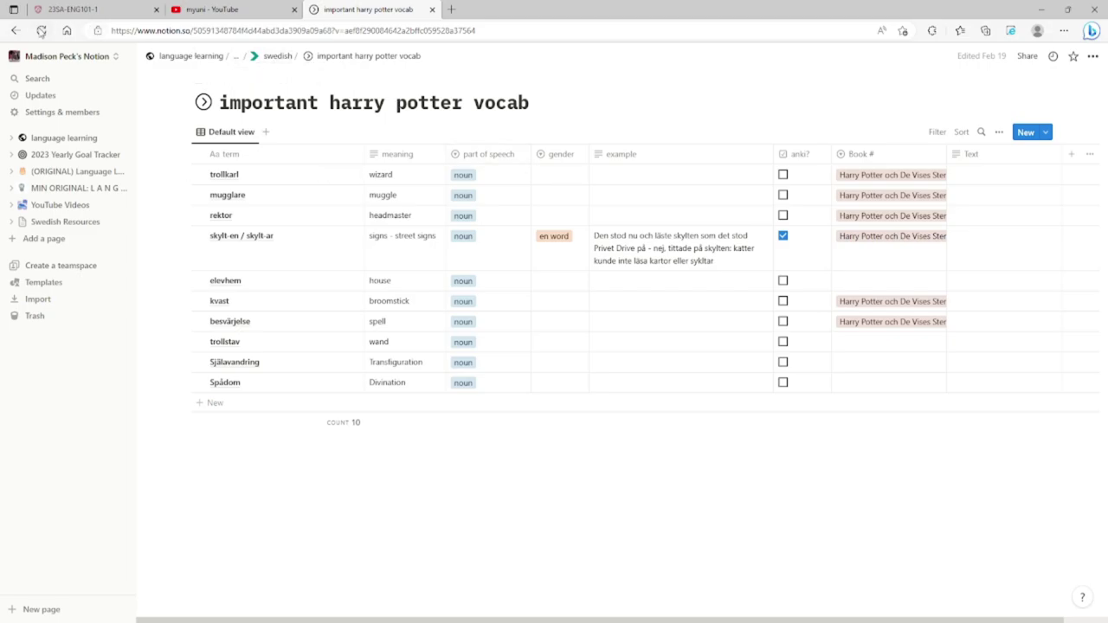
pyautogui.click(15, 31)
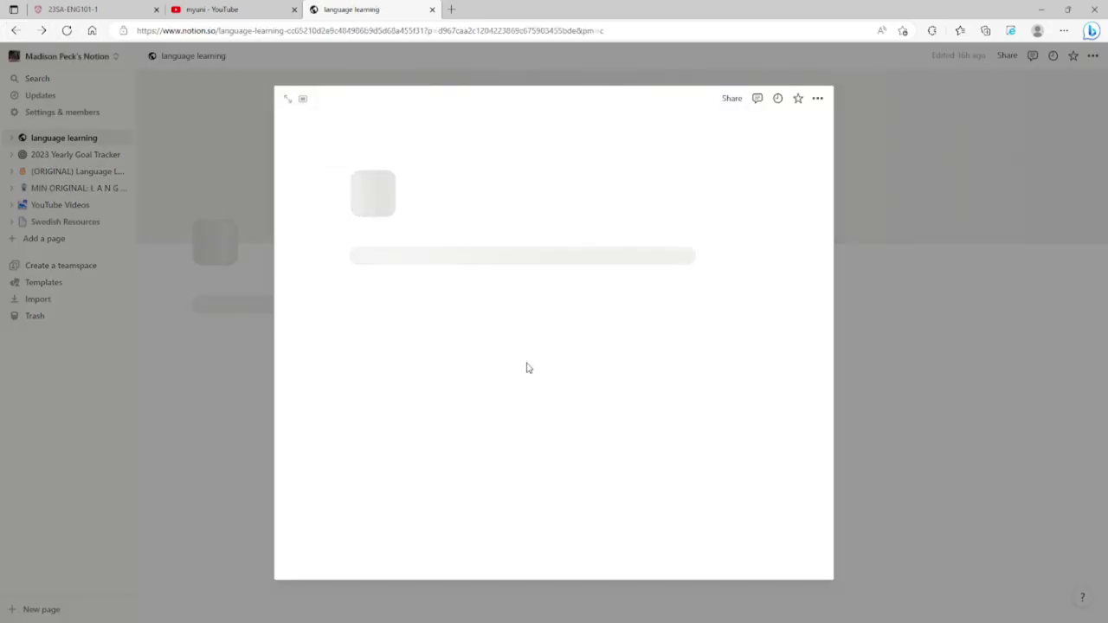
# View the "difference in:" page under Grammar Points, and return to the swedish page.
pyautogui.scroll(-10, 526, 368)
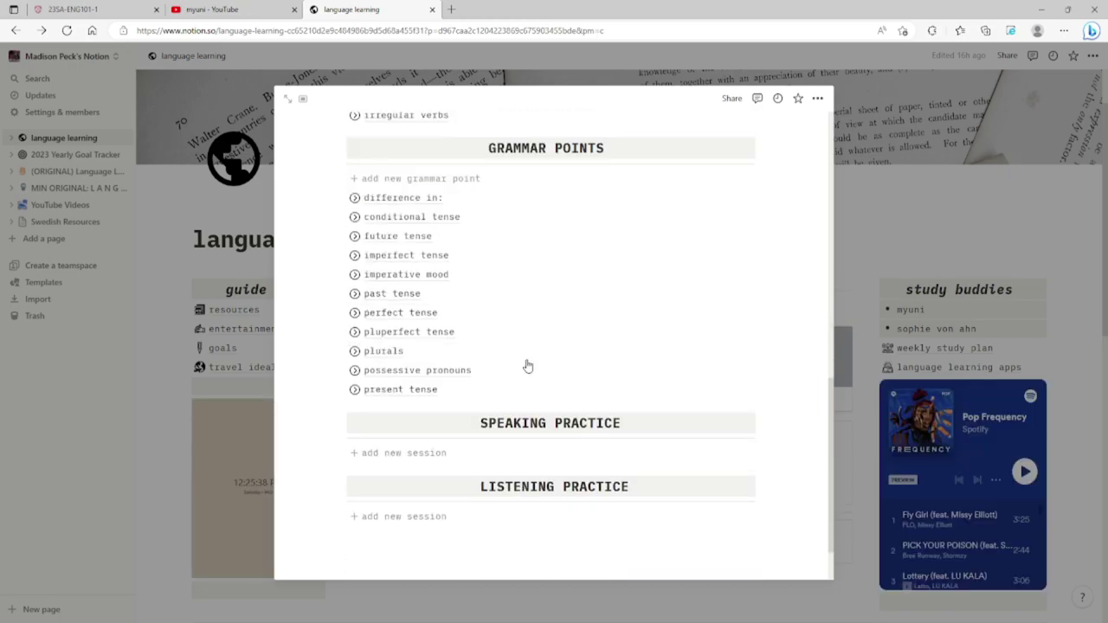
pyautogui.scroll(1, 528, 366)
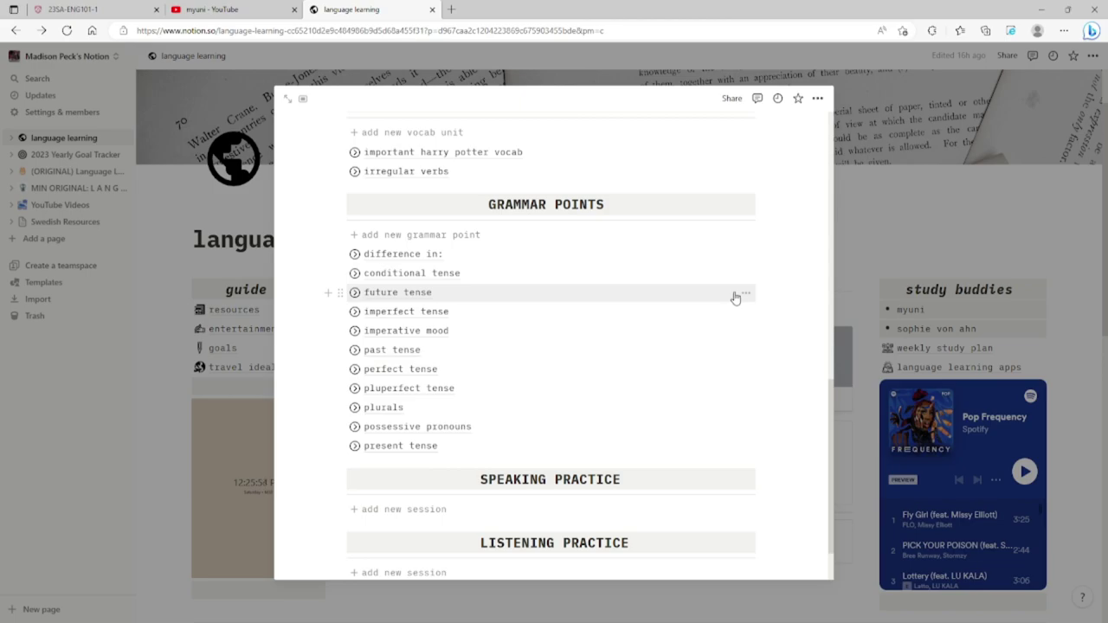
pyautogui.click(422, 254)
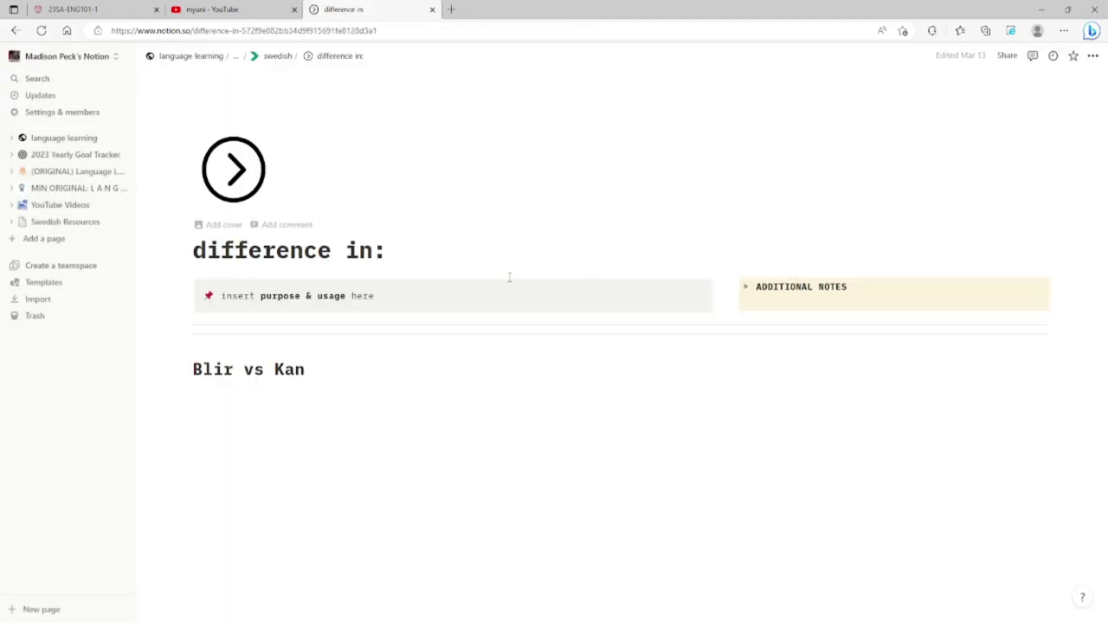
pyautogui.click(15, 30)
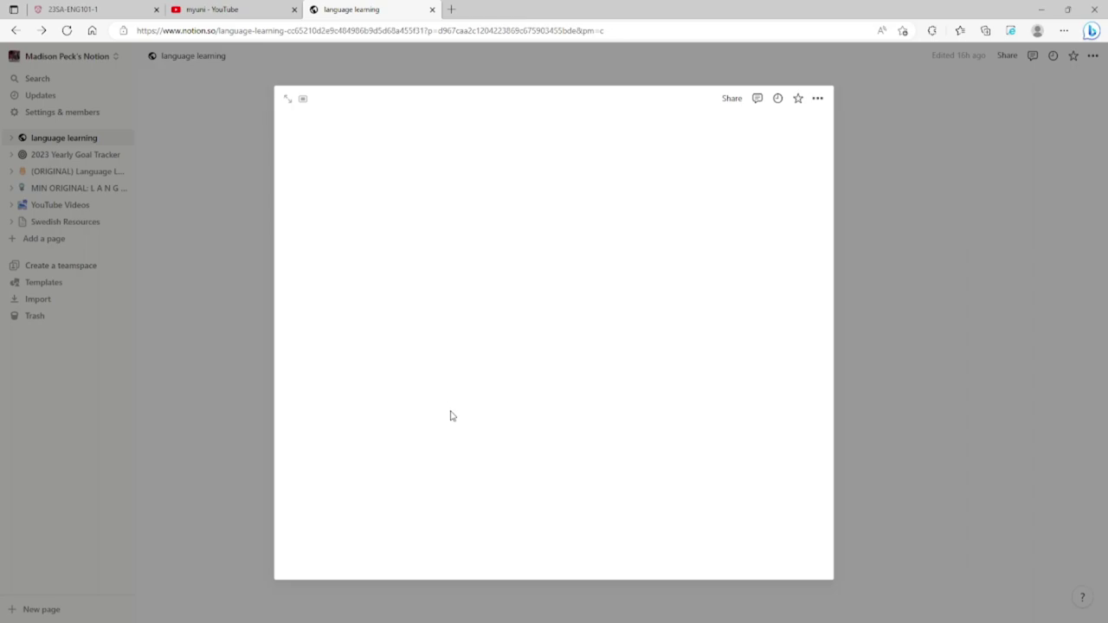
# Open the possessive pronouns grammar point and read the Era / Ert explanation, highlighting its key phrases.
pyautogui.scroll(-10, 455, 416)
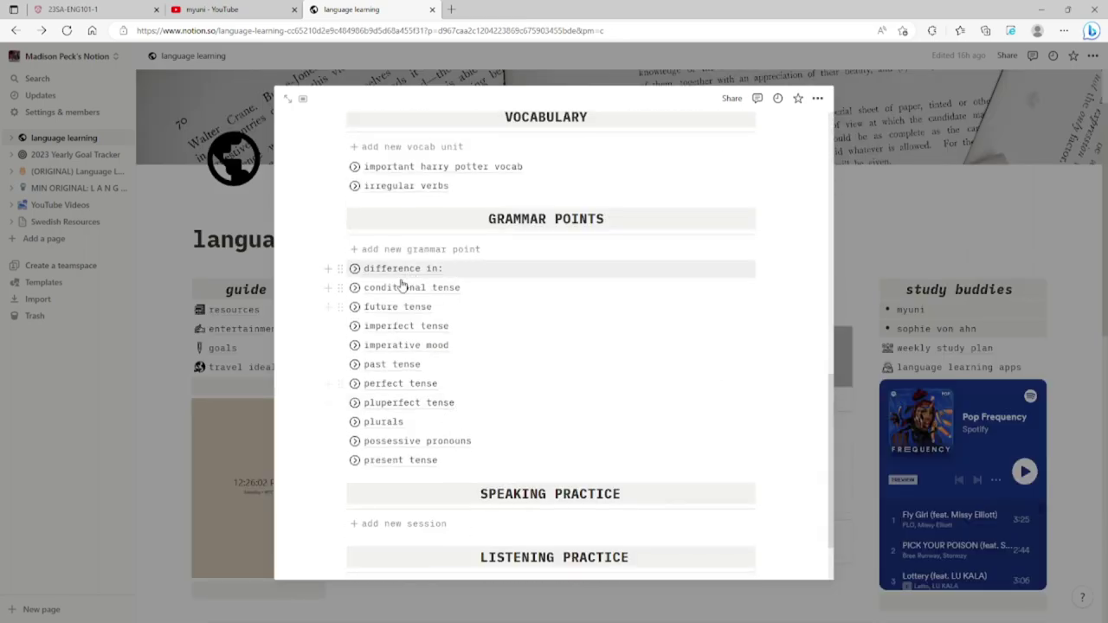
pyautogui.click(405, 438)
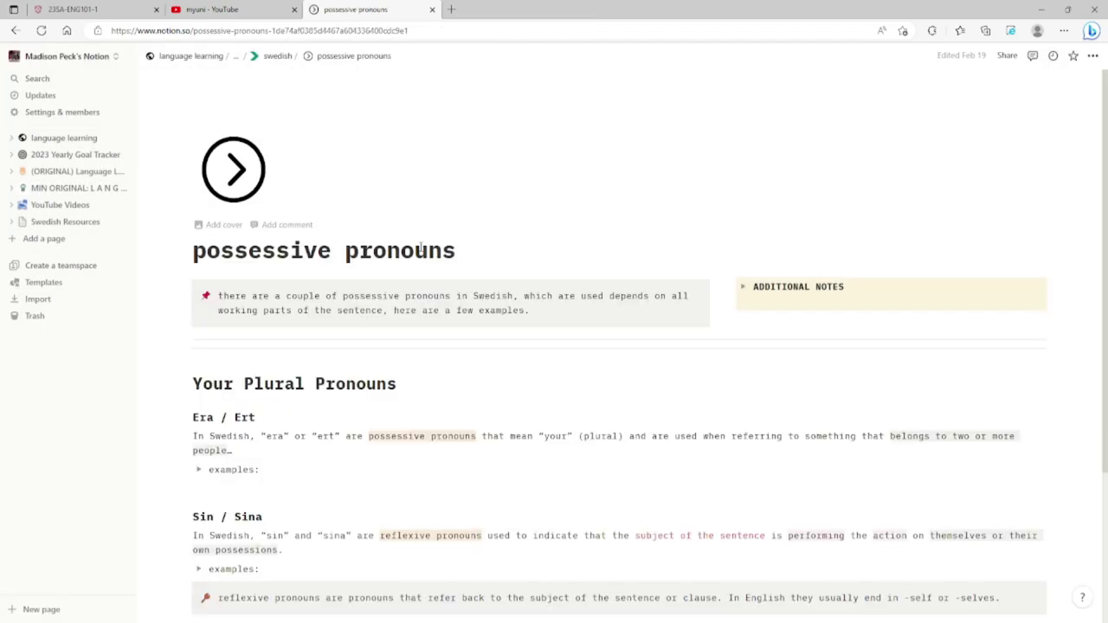
pyautogui.scroll(-3, 517, 286)
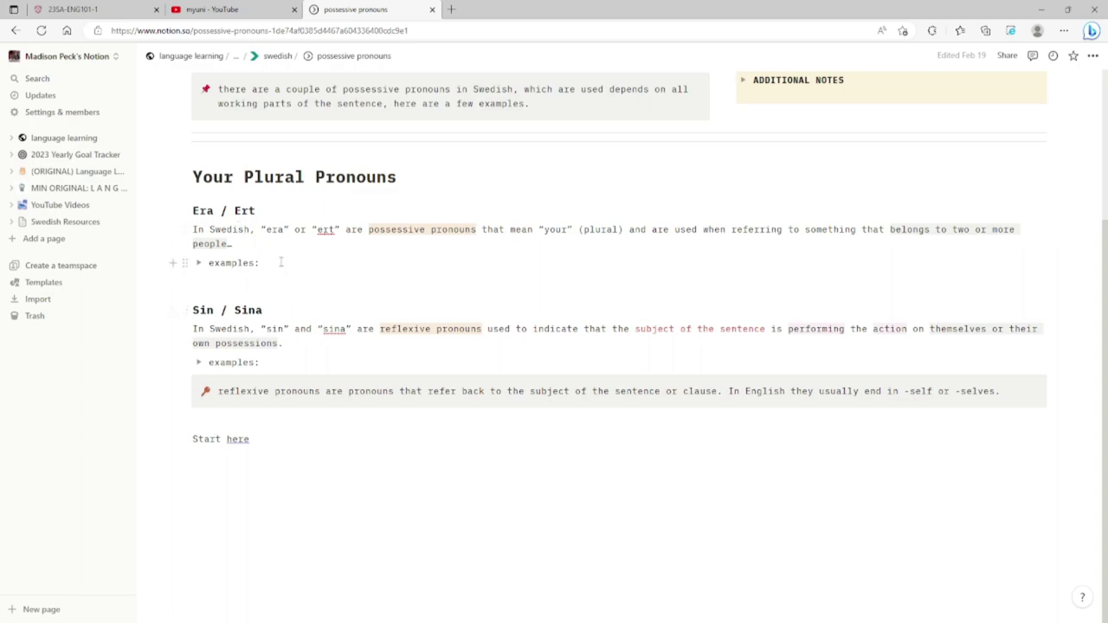
pyautogui.moveTo(251, 230); pyautogui.dragTo(480, 234)
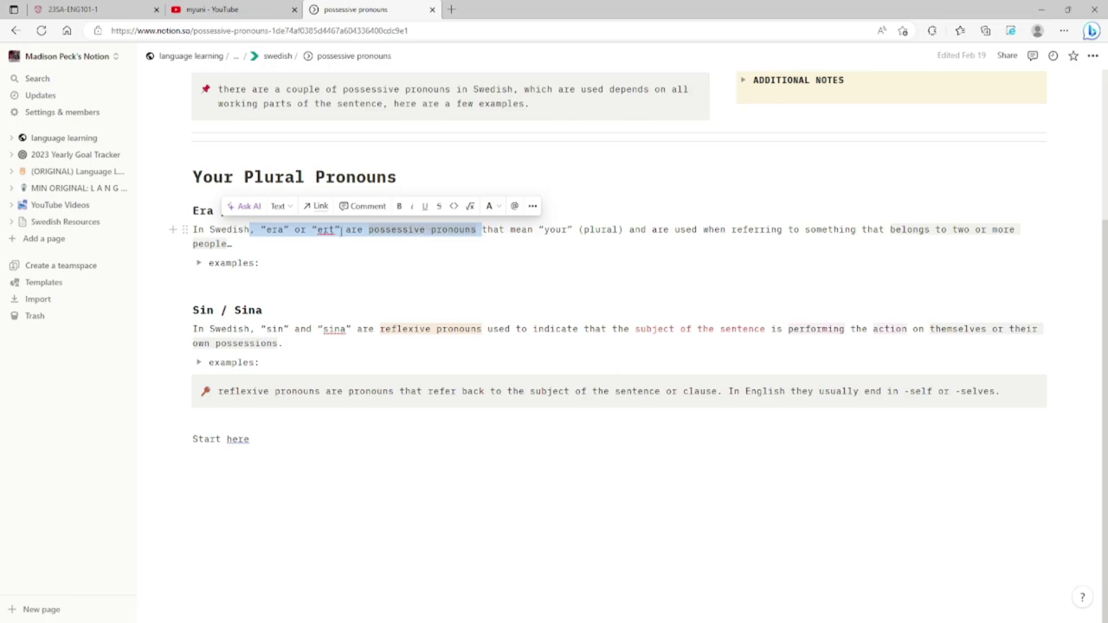
pyautogui.click(614, 231)
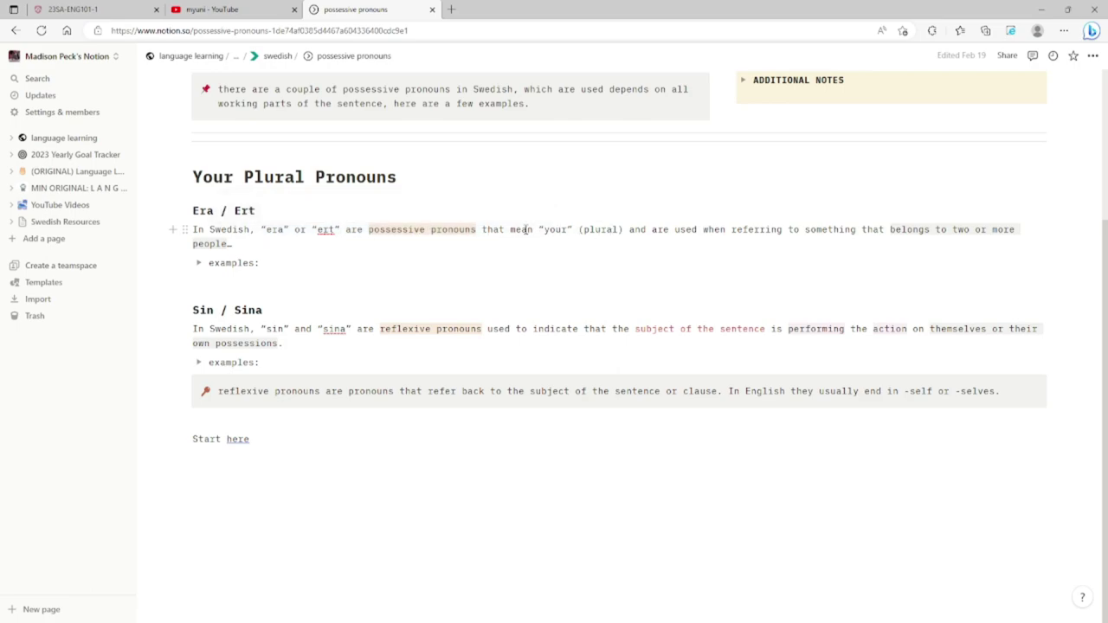
pyautogui.moveTo(537, 229); pyautogui.dragTo(582, 229)
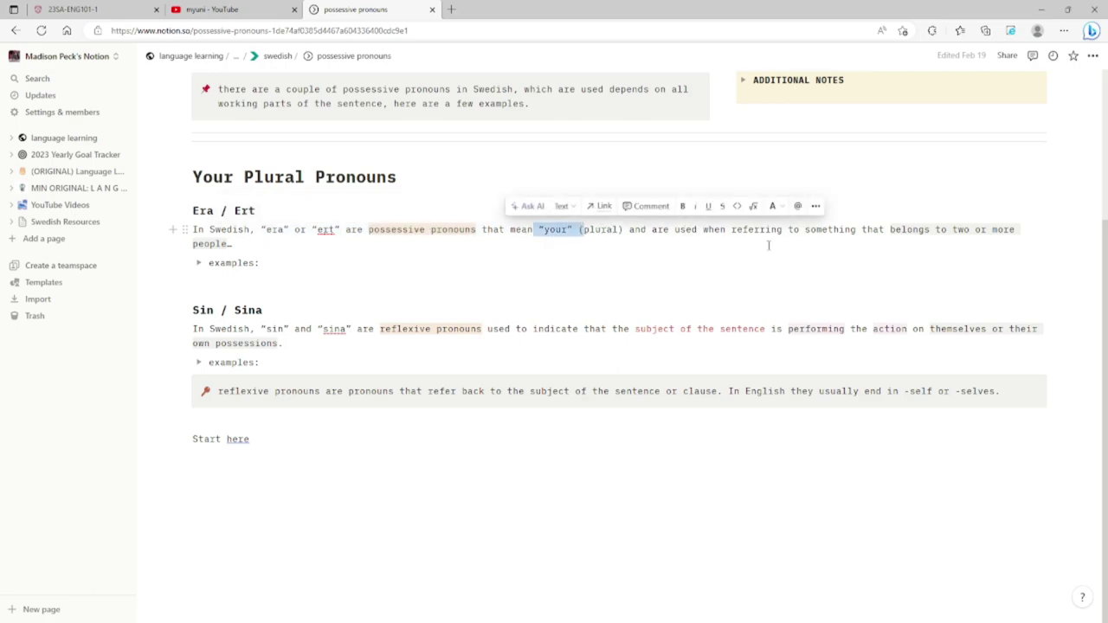
pyautogui.moveTo(907, 230); pyautogui.dragTo(1015, 230)
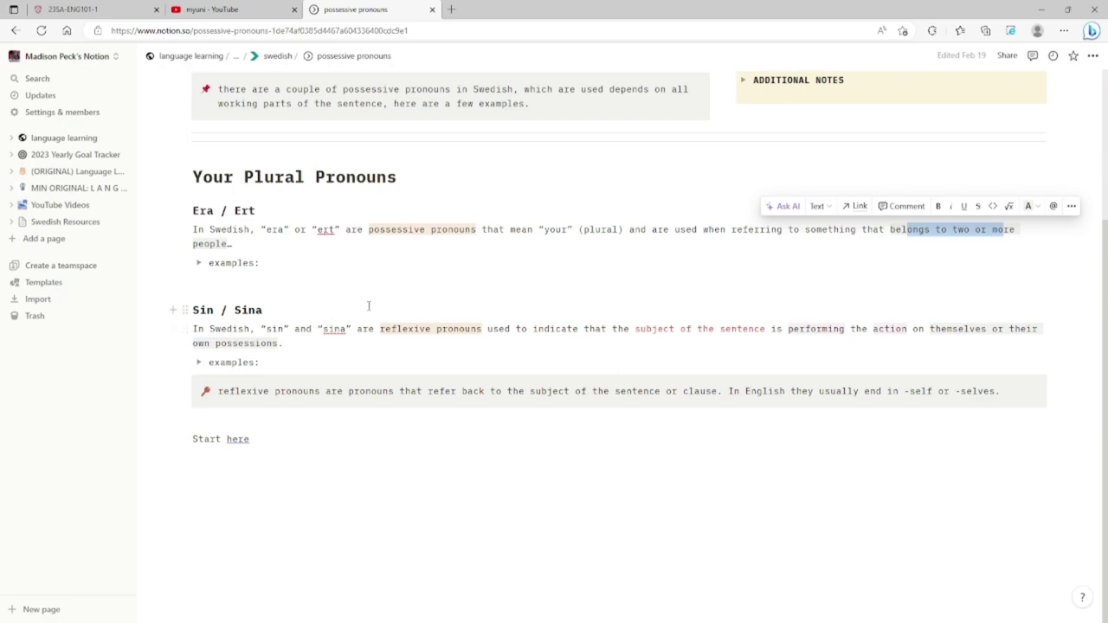
# Read the Sin / Sina explanation, highlighting the words about the sentence's subject, and check the examples toggles in both pronoun sections.
pyautogui.moveTo(641, 330); pyautogui.dragTo(755, 330)
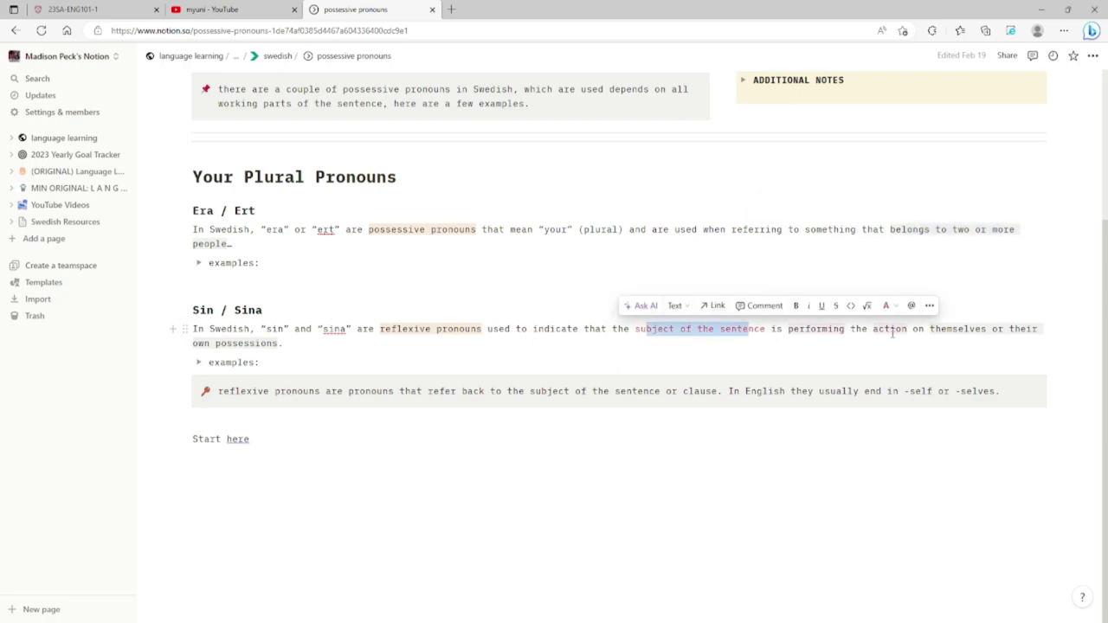
pyautogui.click(916, 330)
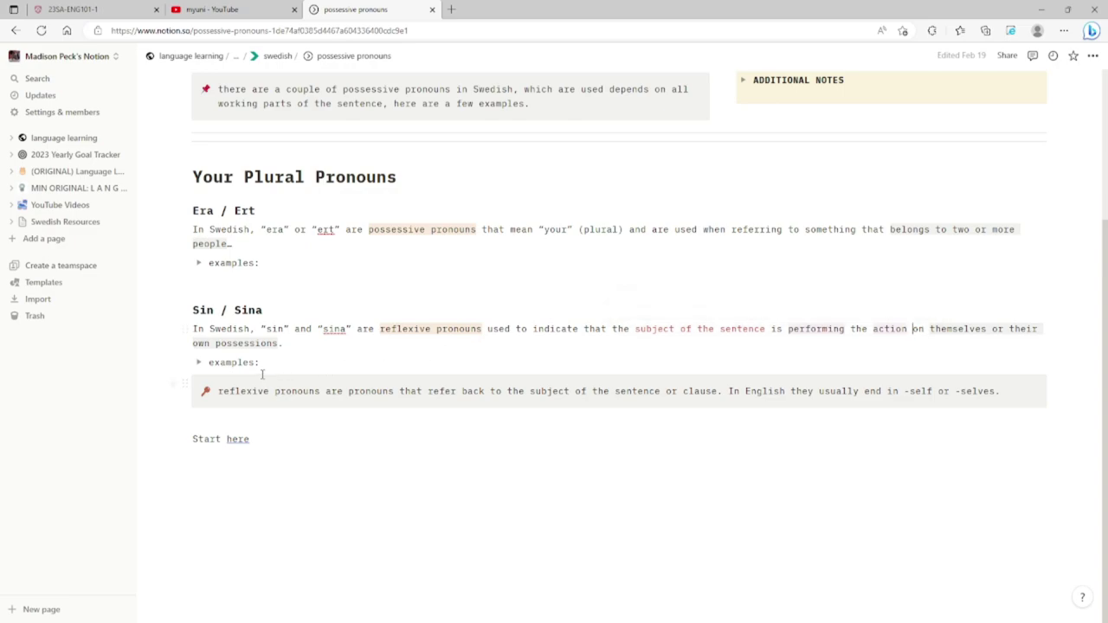
pyautogui.click(200, 364)
pyautogui.click(199, 363)
pyautogui.click(198, 264)
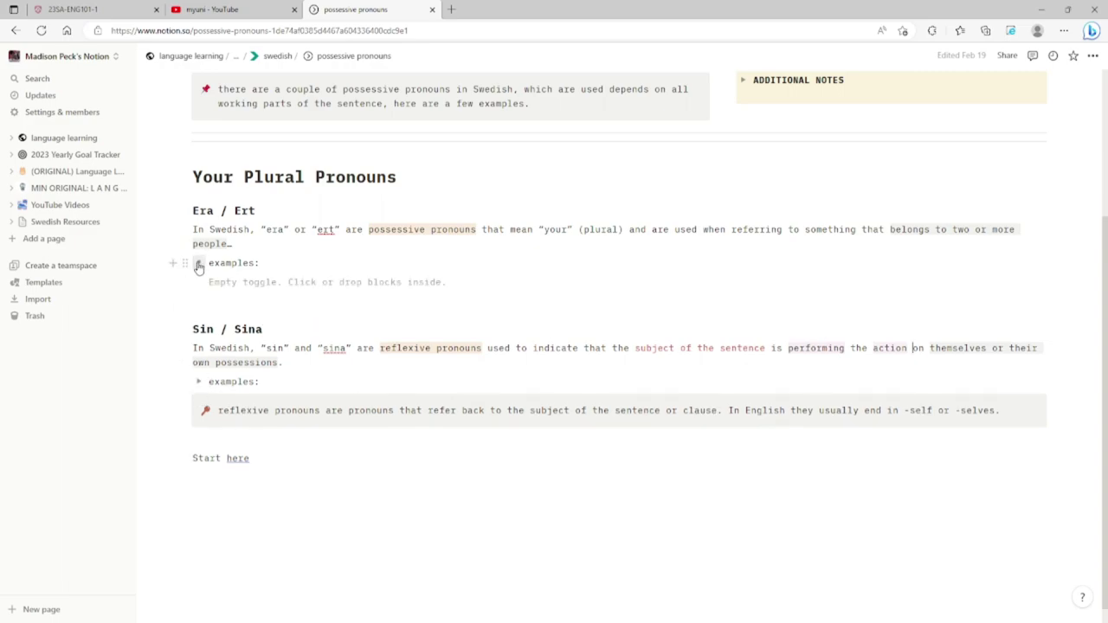
pyautogui.click(198, 264)
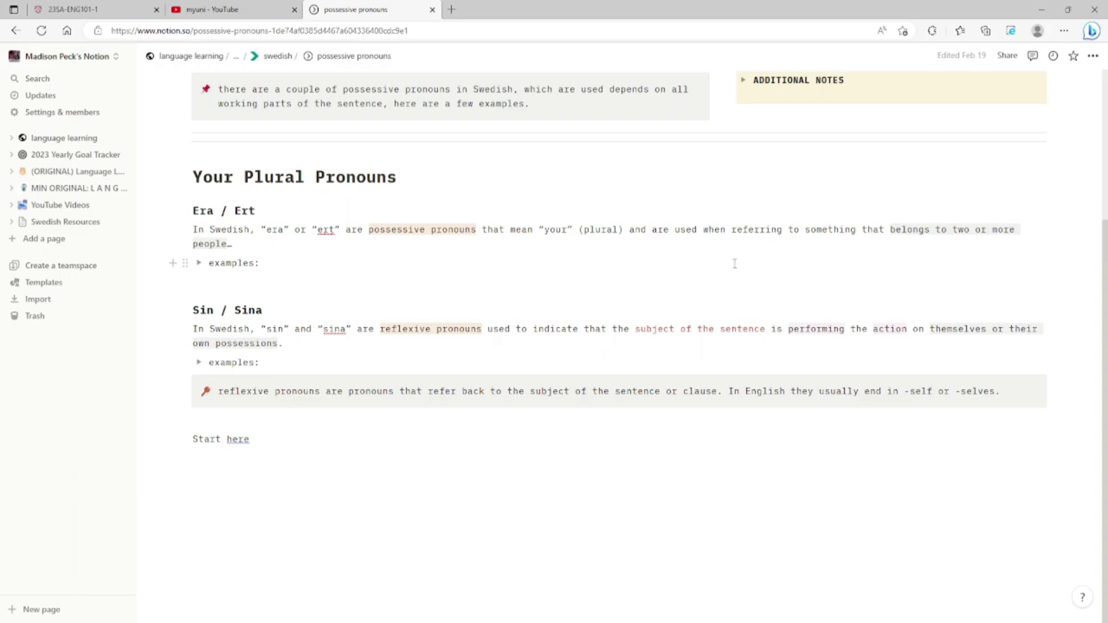
# Open the focus gallery and look through the asl page's properties, timeline, resources and proficiency test, closing the page at the end.
pyautogui.scroll(5, 418, 361)
pyautogui.click(279, 61)
pyautogui.click(241, 56)
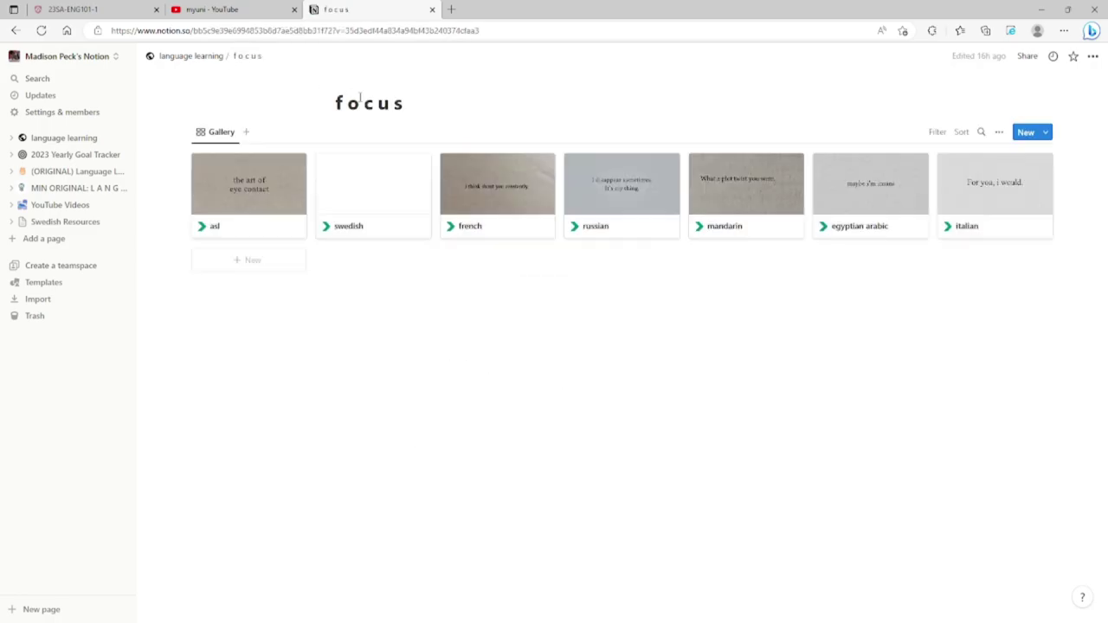
pyautogui.click(257, 213)
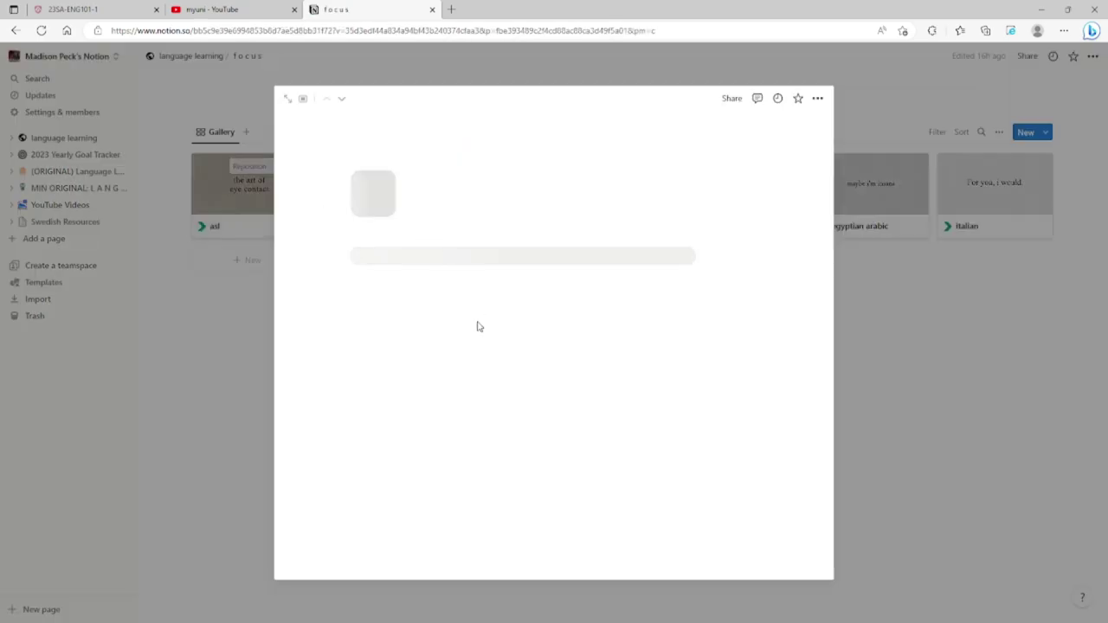
pyautogui.scroll(-5, 474, 352)
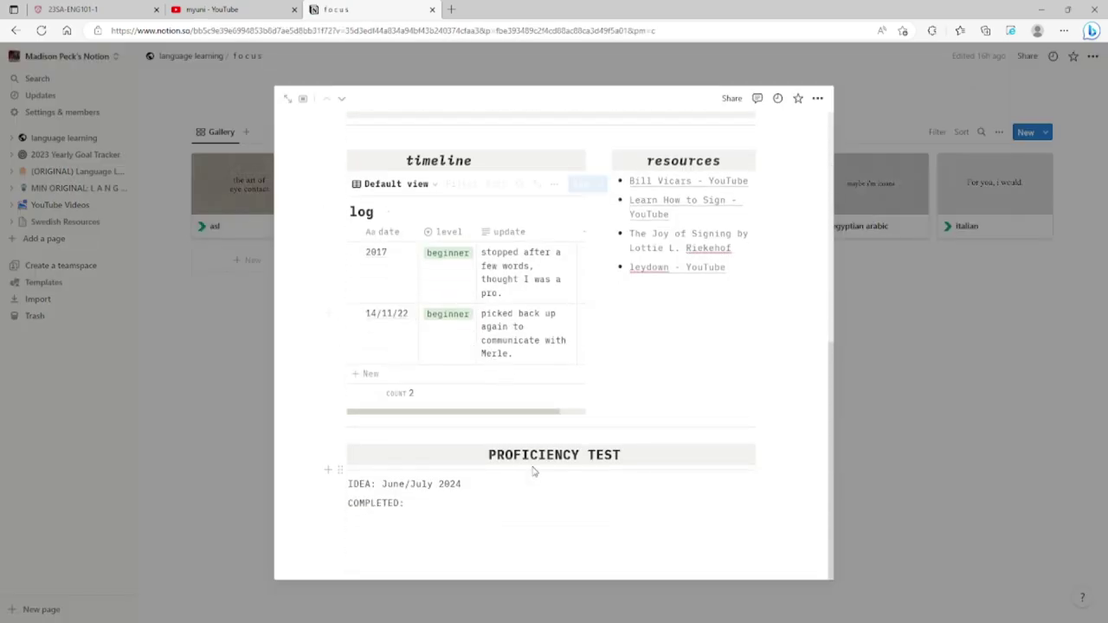
pyautogui.scroll(5, 586, 475)
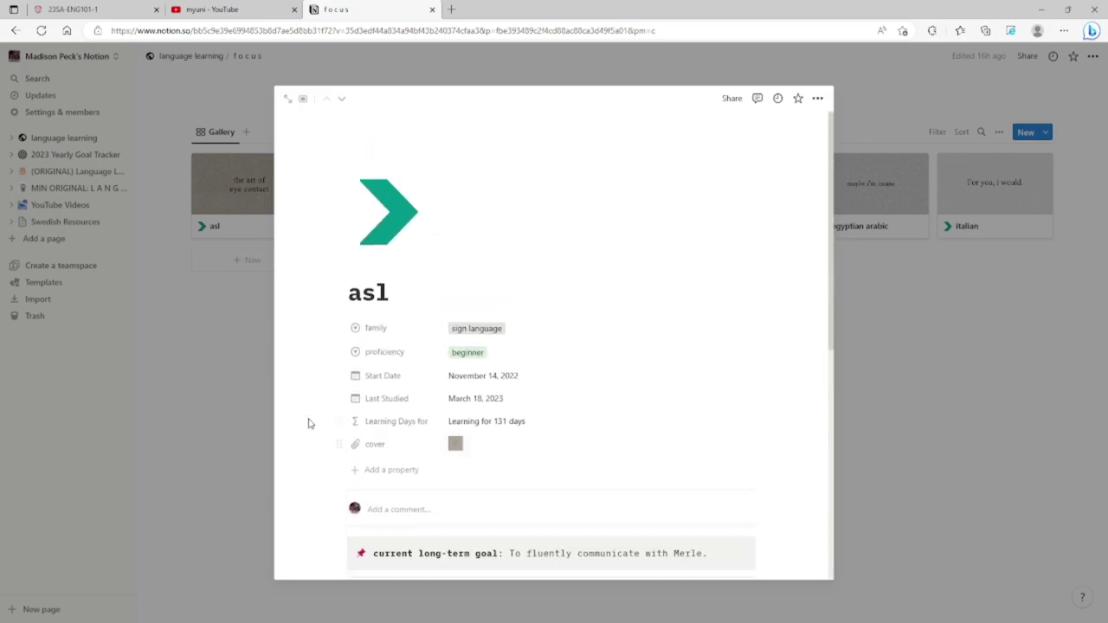
pyautogui.scroll(-5, 342, 416)
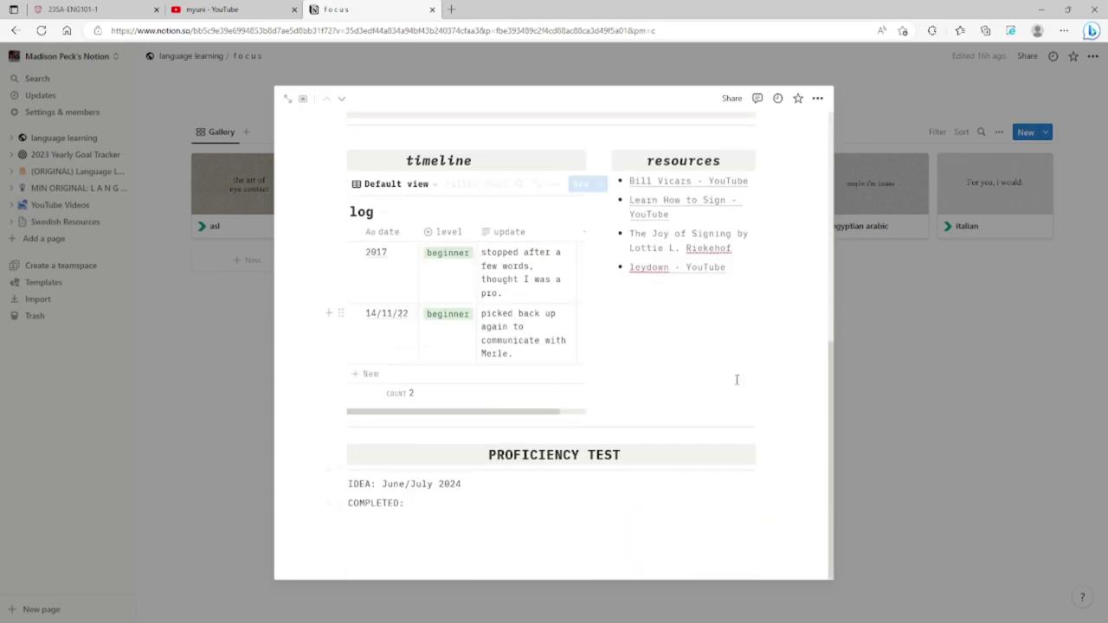
pyautogui.scroll(3, 347, 372)
pyautogui.click(232, 337)
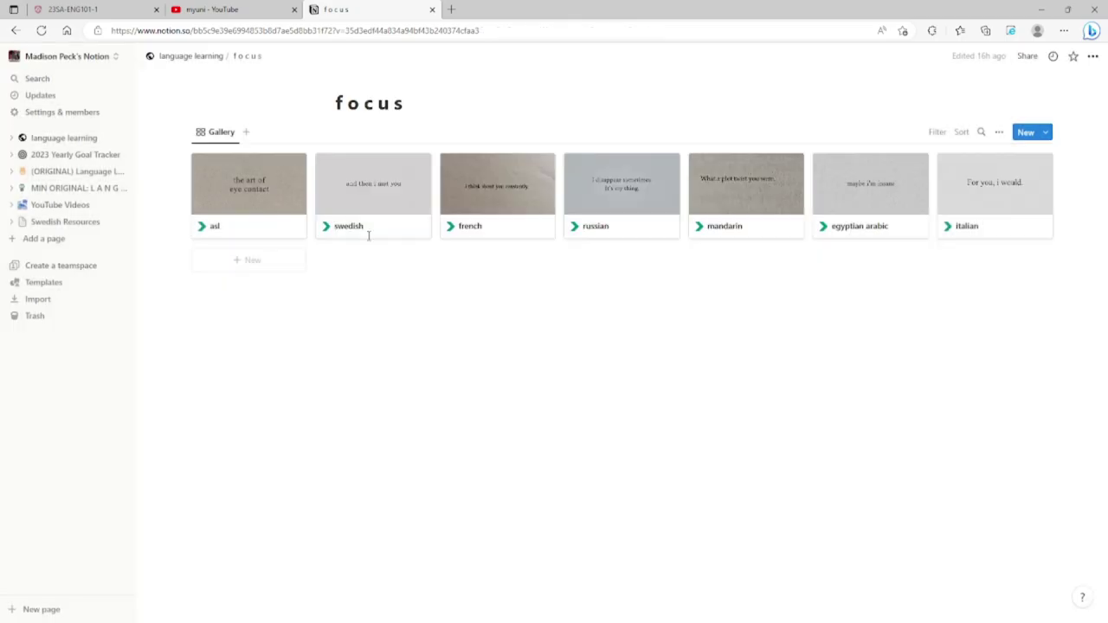
# Look through the swedish page's study sections and the mandarin page's sections from the focus gallery, closing each page.
pyautogui.click(382, 202)
pyautogui.scroll(-10, 658, 363)
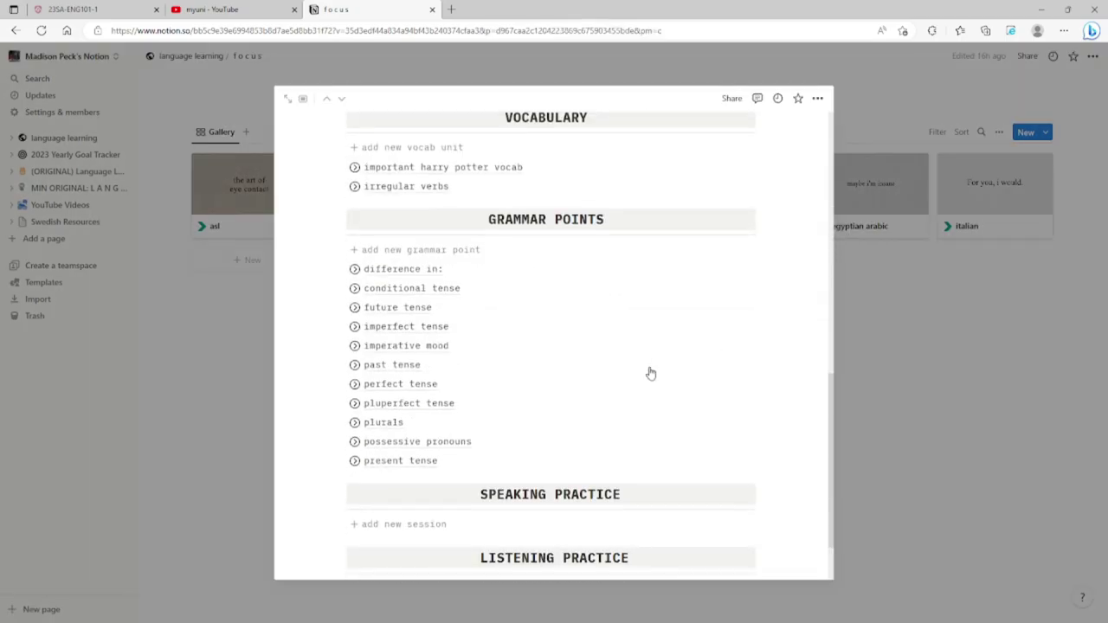
pyautogui.click(840, 392)
pyautogui.click(720, 186)
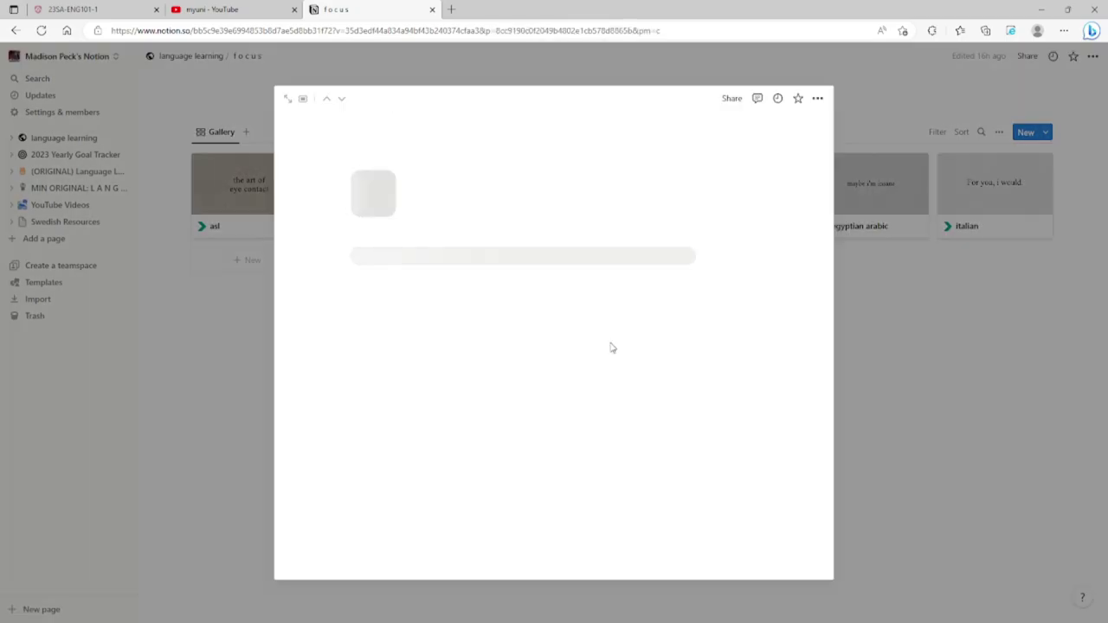
pyautogui.scroll(-10, 472, 290)
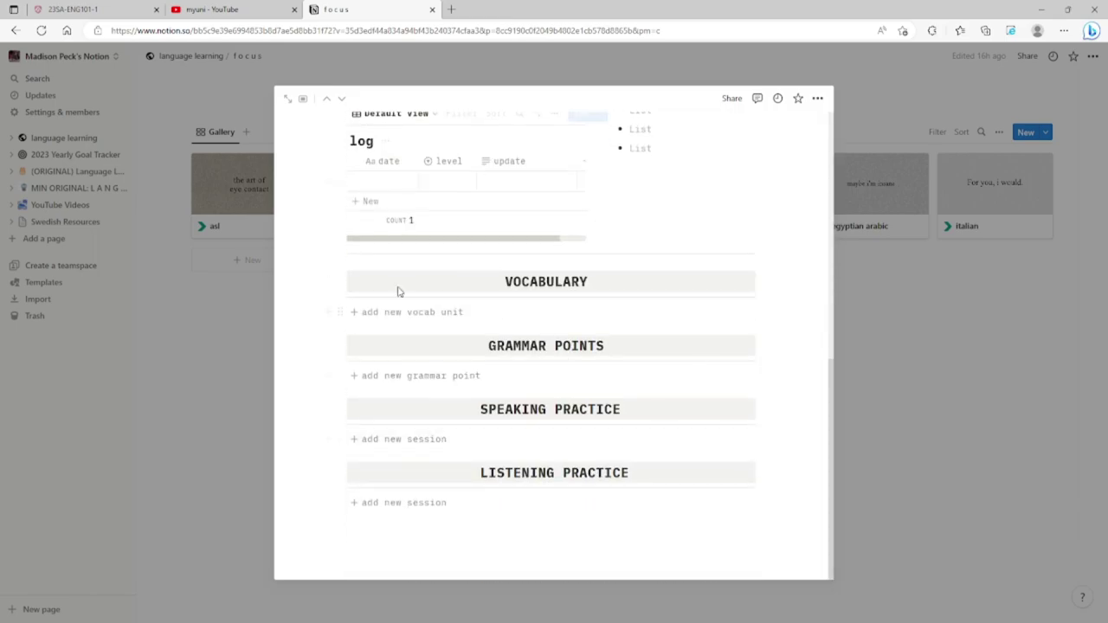
pyautogui.click(874, 427)
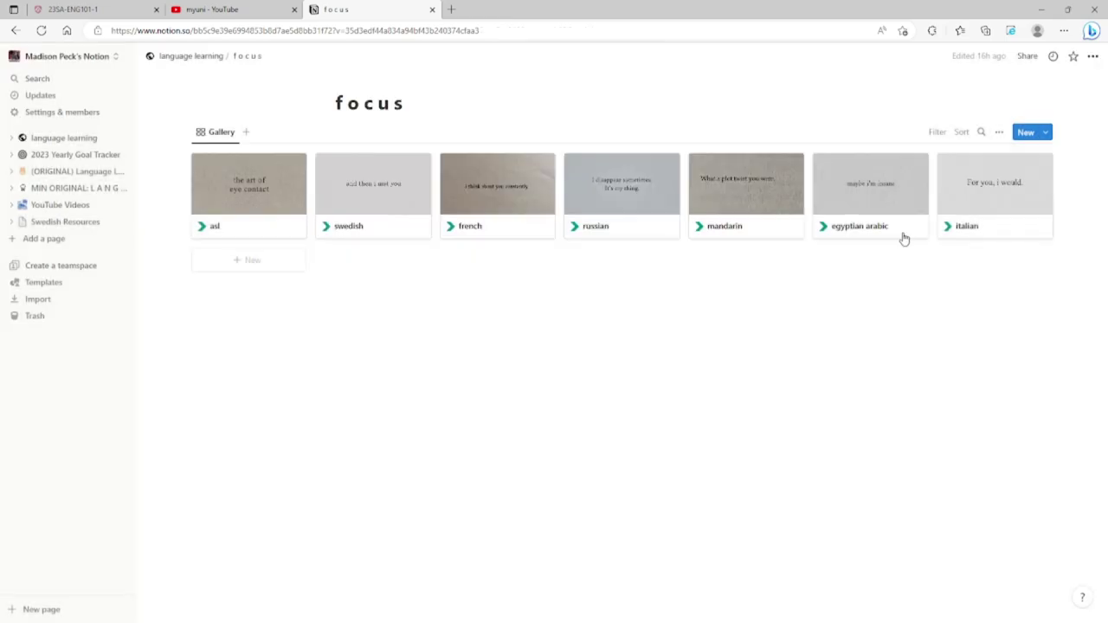
# Add a page to the focus gallery from the new language template, review its properties and sections, and close it.
pyautogui.click(266, 270)
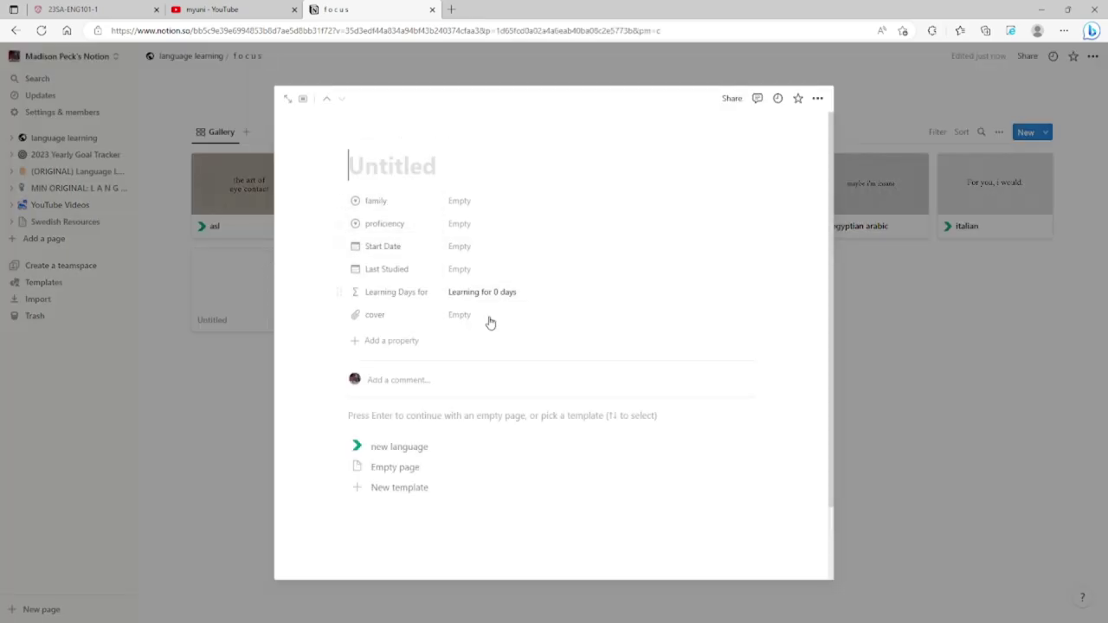
pyautogui.click(398, 447)
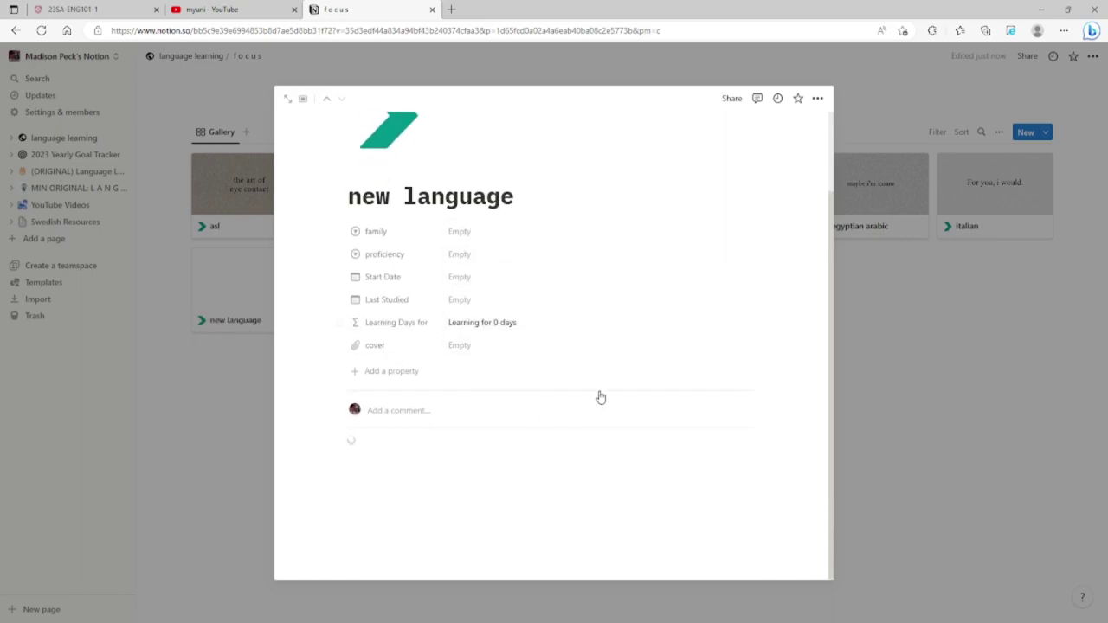
pyautogui.scroll(-5, 519, 286)
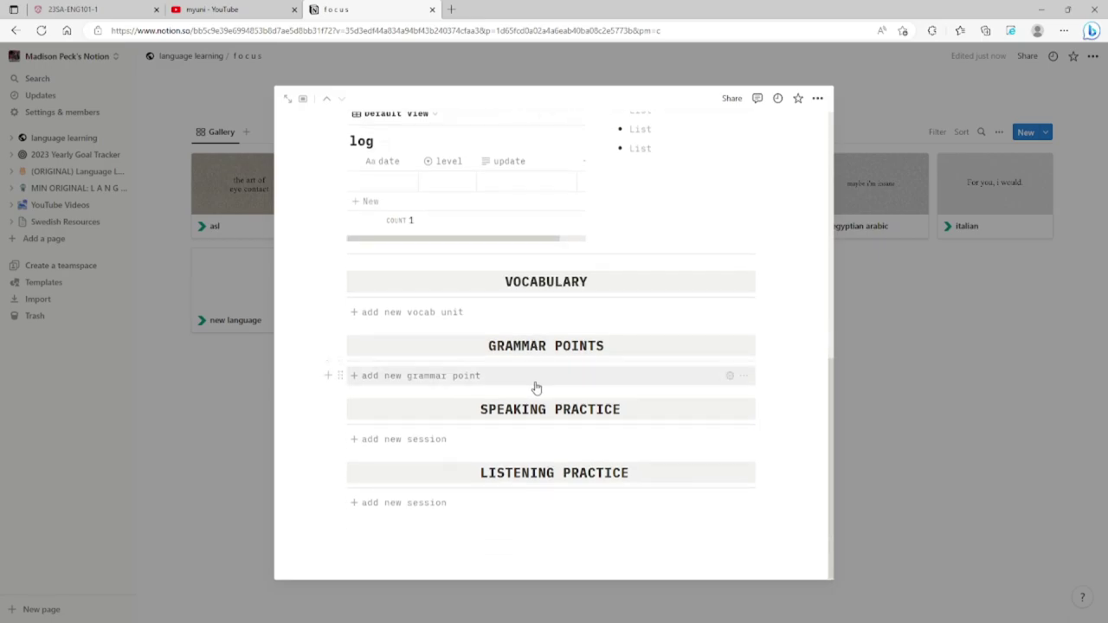
pyautogui.scroll(6, 791, 296)
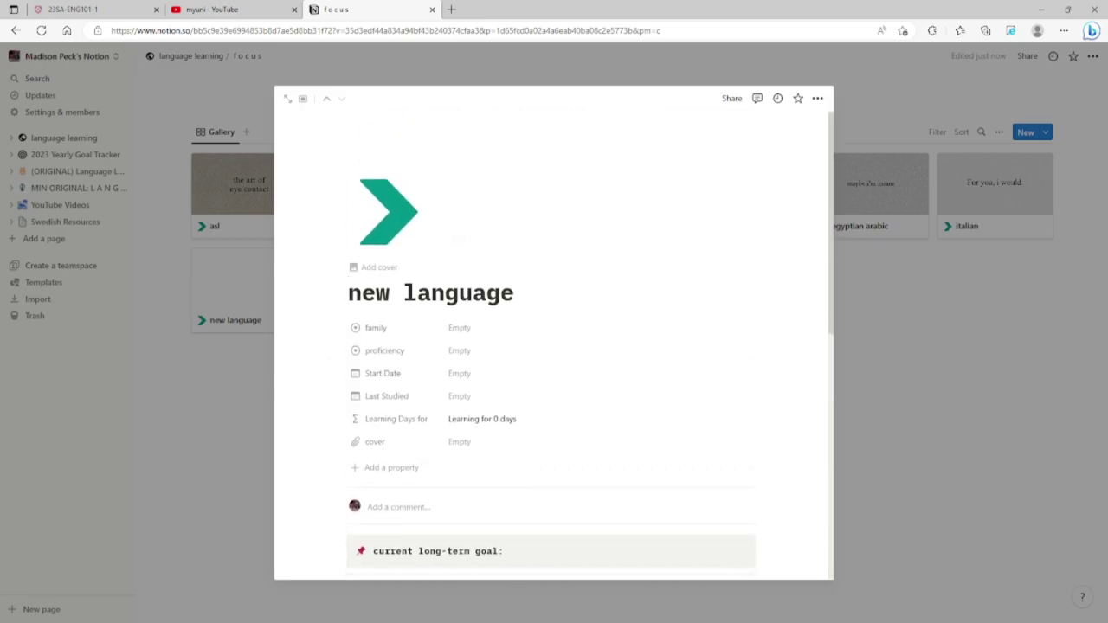
pyautogui.click(202, 233)
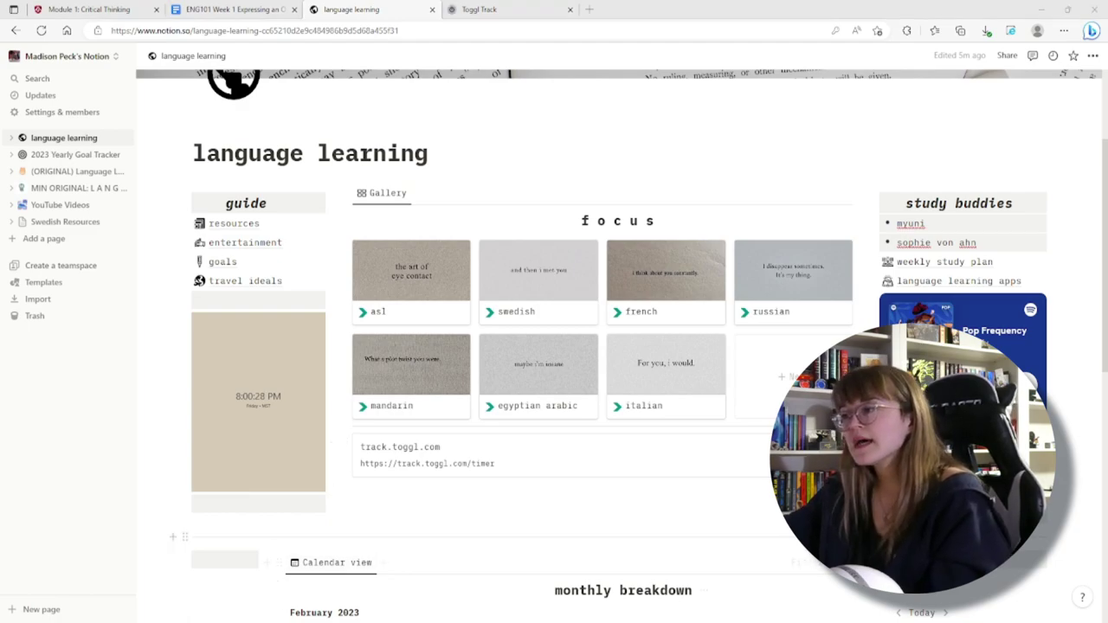
# Look over the language learning dashboard and open the resources database listed under guide.
pyautogui.click(449, 490)
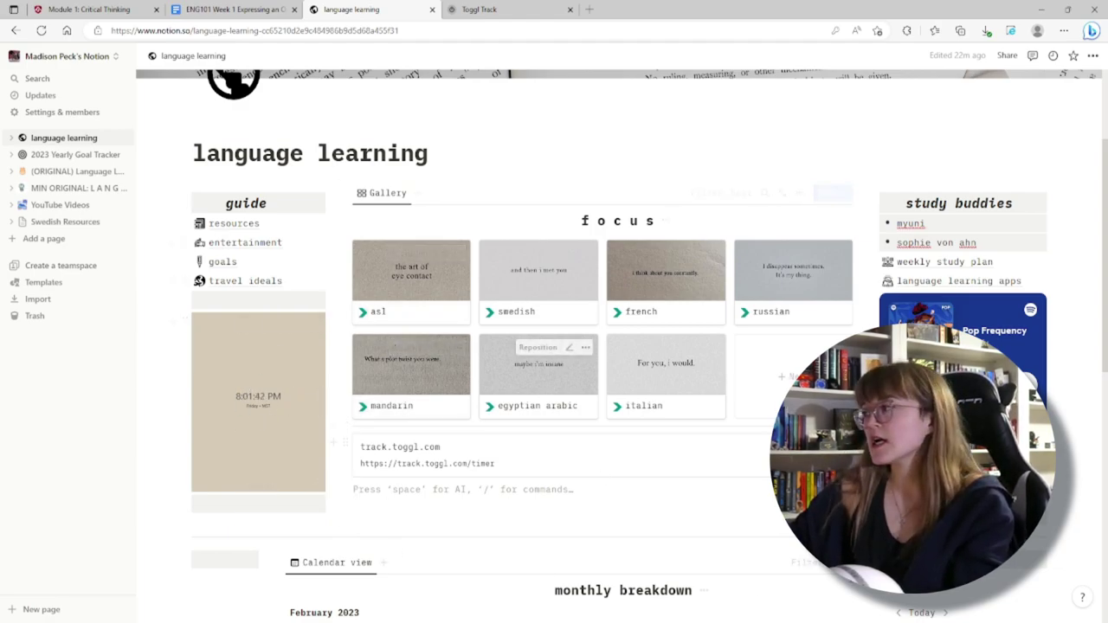
pyautogui.scroll(1, 293, 415)
pyautogui.scroll(3, 293, 416)
pyautogui.scroll(-2, 312, 498)
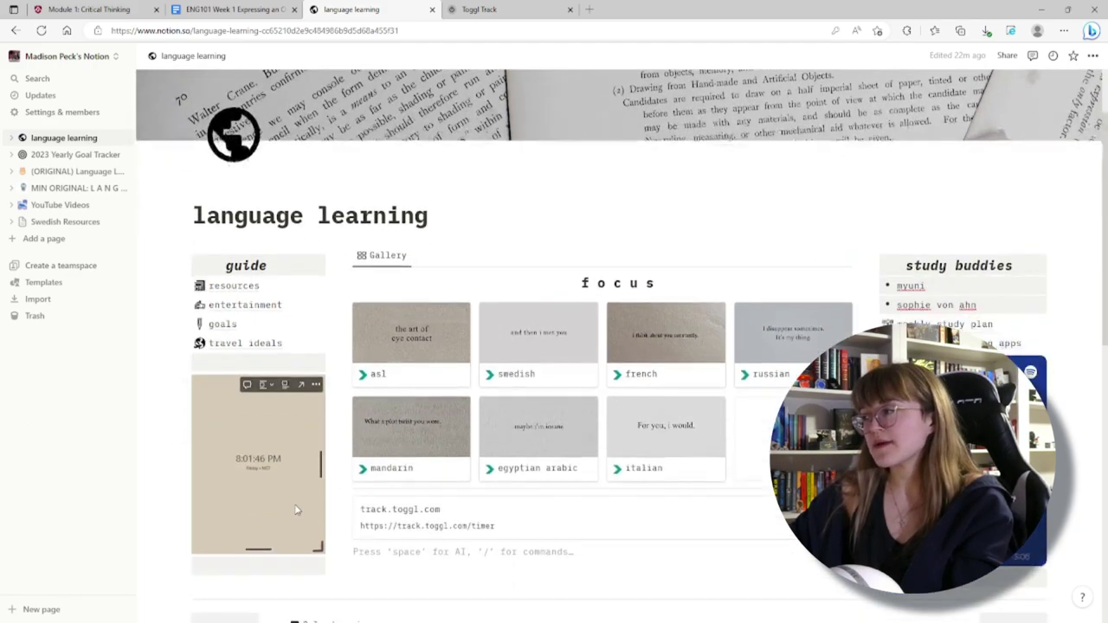
pyautogui.scroll(-2, 294, 511)
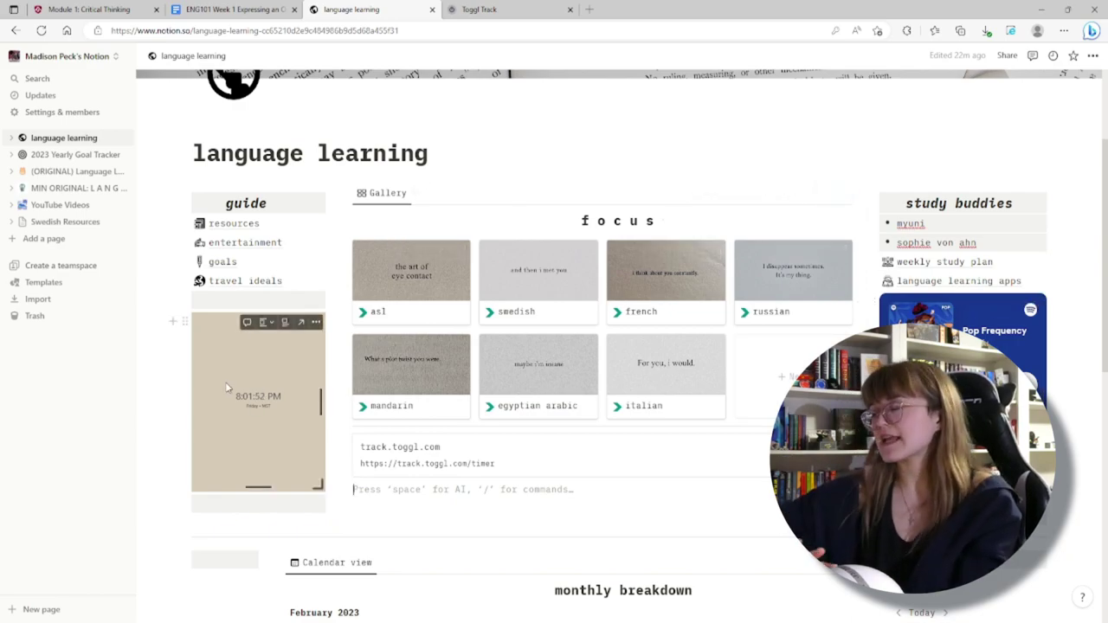
pyautogui.scroll(2, 247, 373)
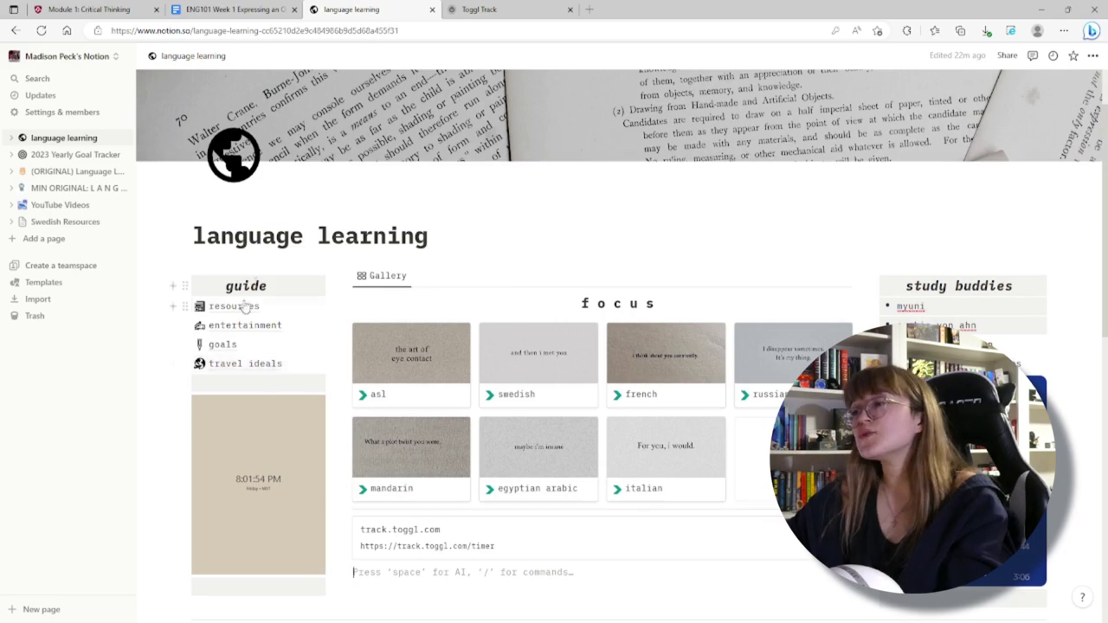
pyautogui.click(239, 314)
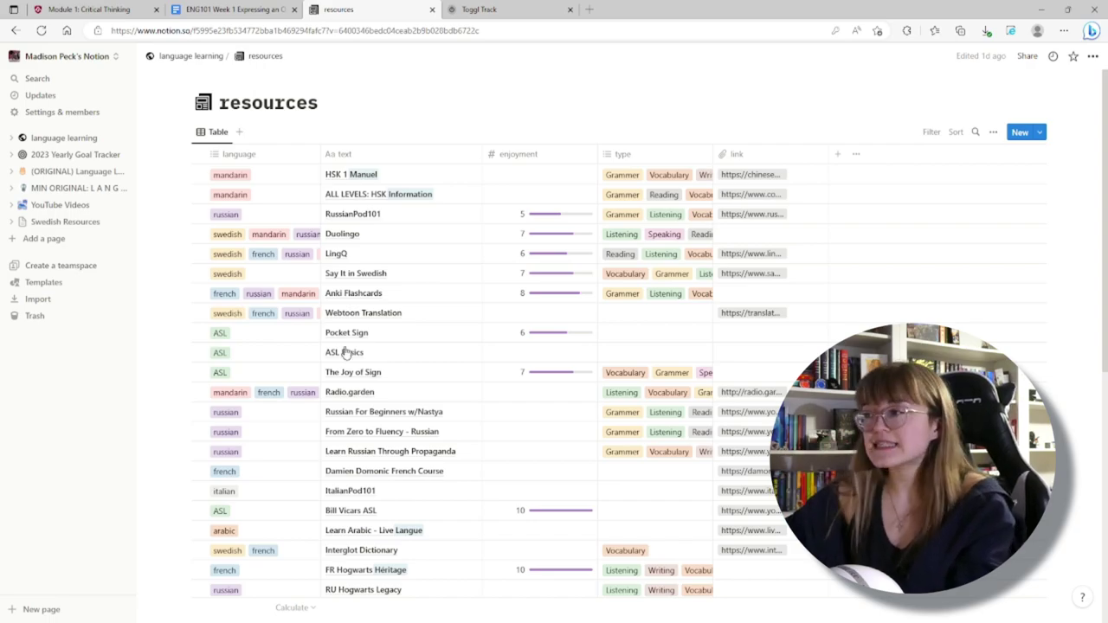
# Browse the whole resources table, examining its language, text, enjoyment, type and link columns.
pyautogui.scroll(-2, 402, 344)
pyautogui.scroll(-6, 402, 344)
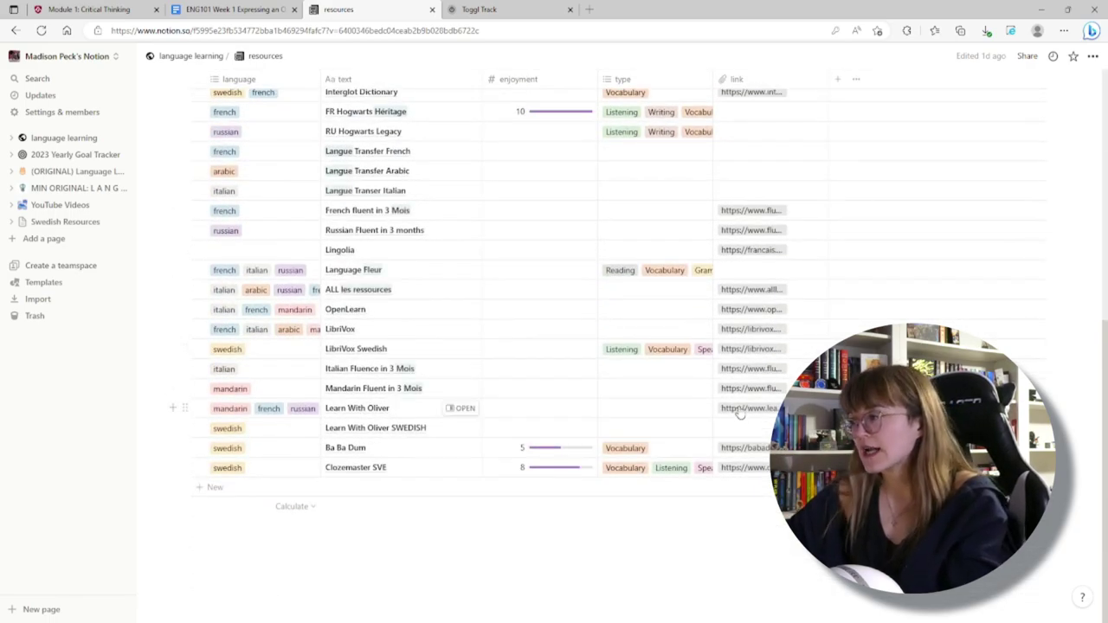
pyautogui.scroll(8, 523, 426)
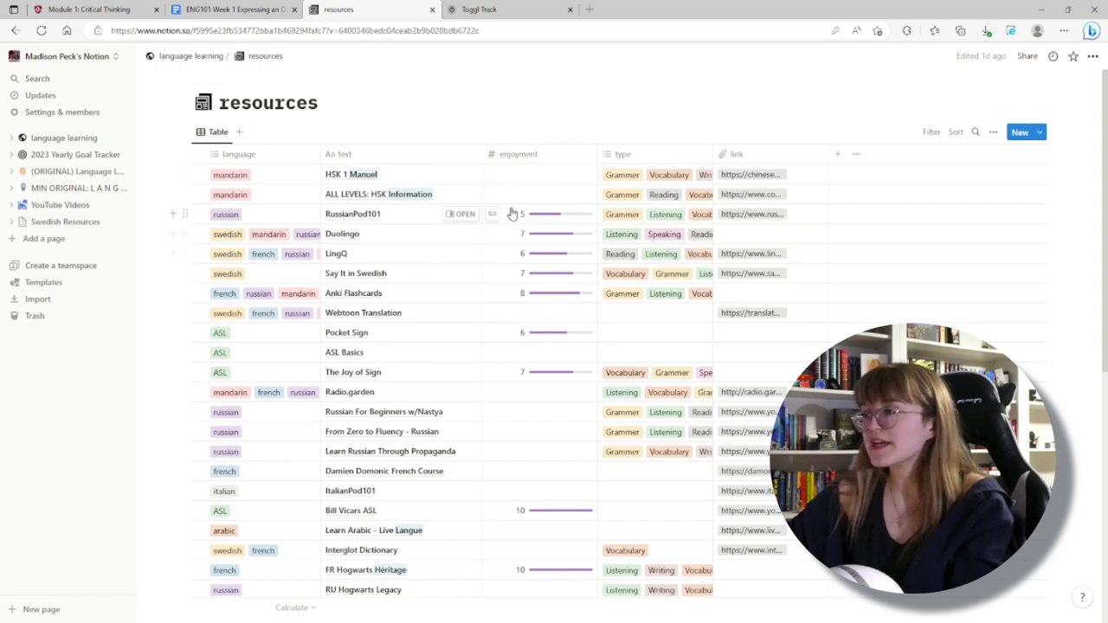
pyautogui.scroll(-3, 220, 348)
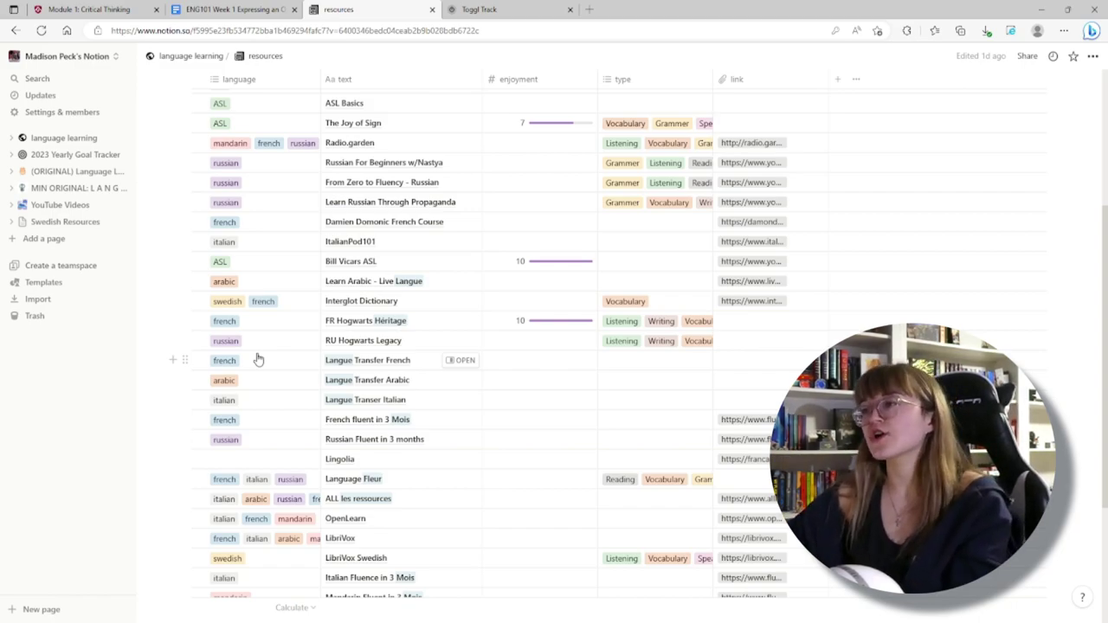
pyautogui.scroll(3, 424, 363)
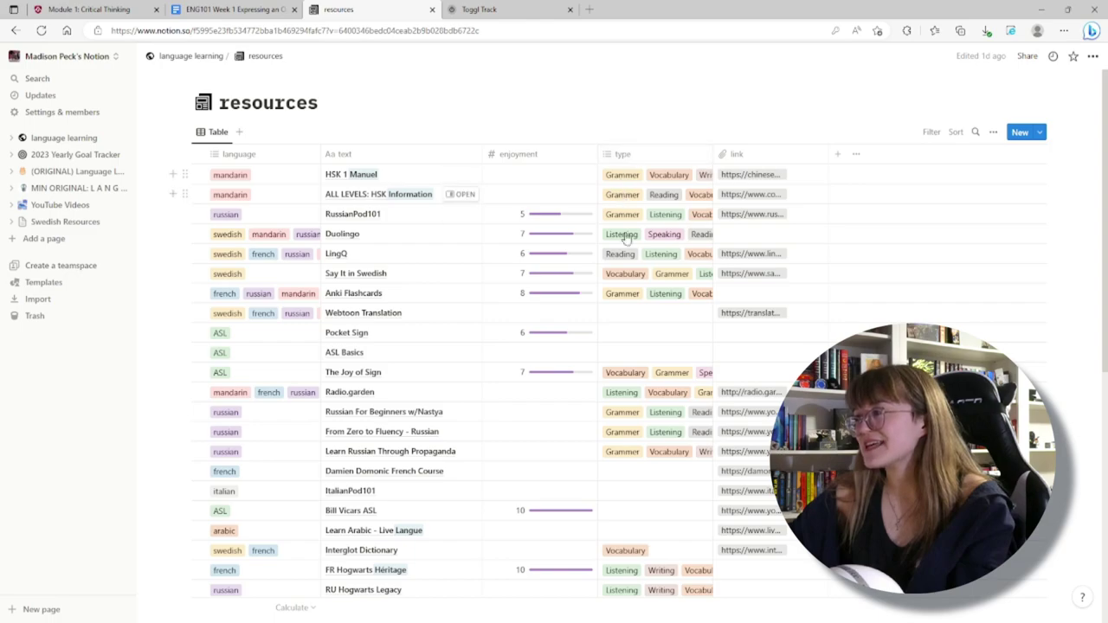
pyautogui.scroll(-2, 662, 456)
pyautogui.scroll(-5, 662, 457)
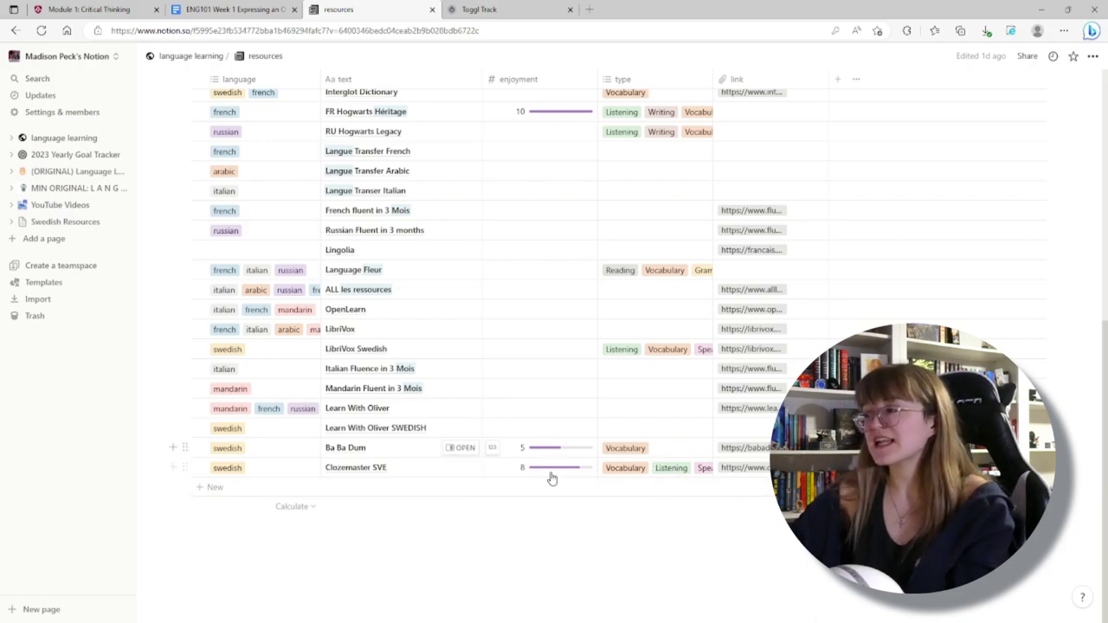
# View the type tags assigned to Clozemaster SVE and the language column's property options, leaving both unchanged.
pyautogui.click(651, 470)
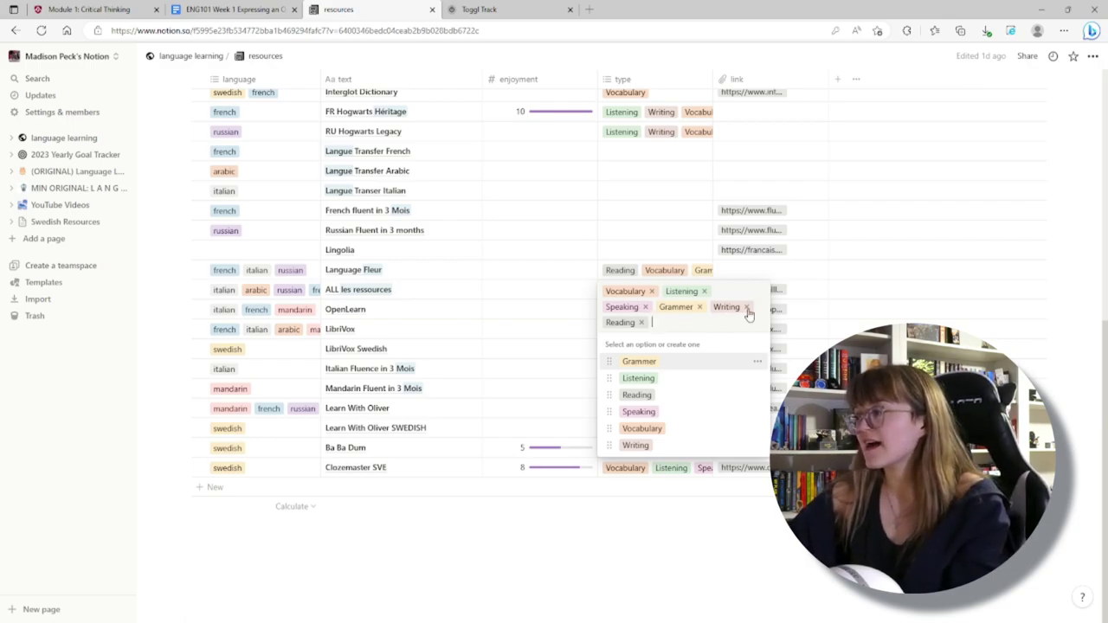
pyautogui.press('Down')
pyautogui.press('Down')
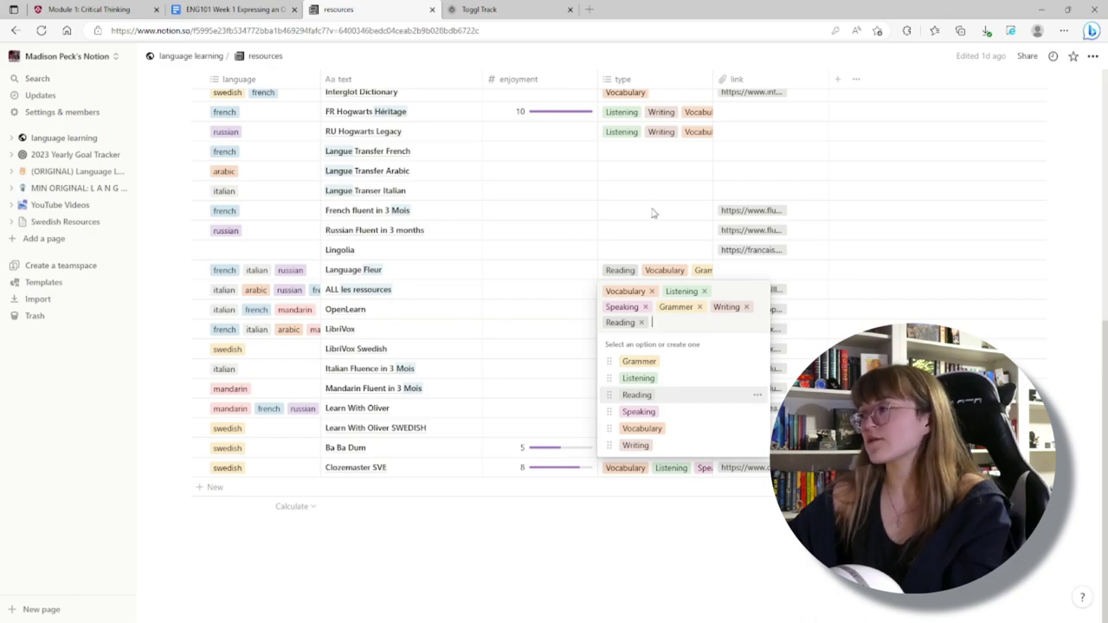
pyautogui.press('Escape')
pyautogui.scroll(5, 762, 485)
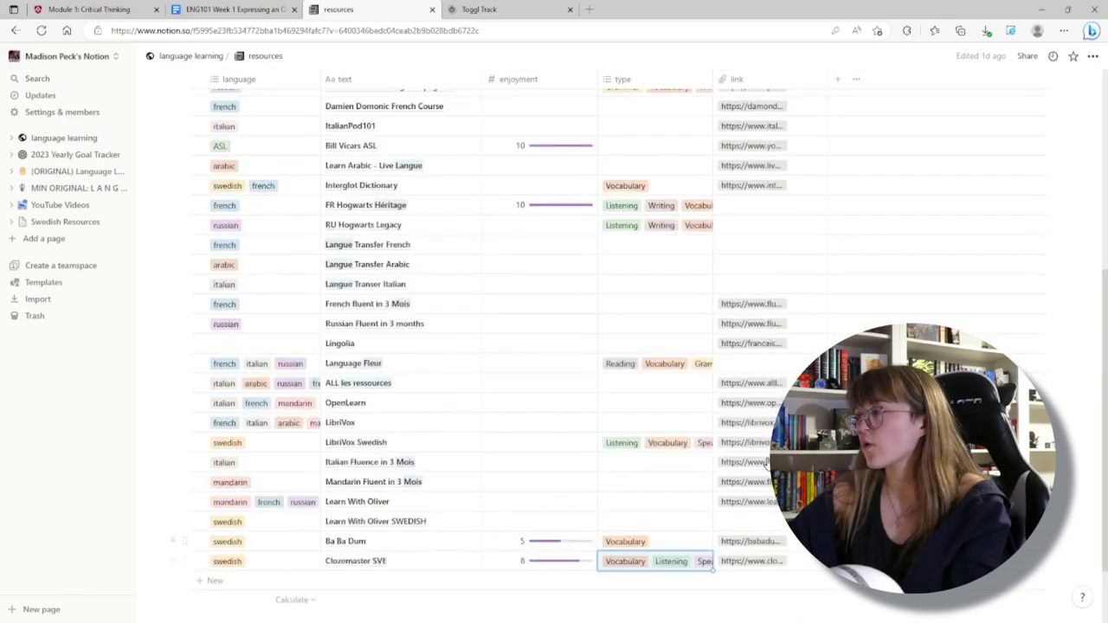
pyautogui.scroll(1, 766, 465)
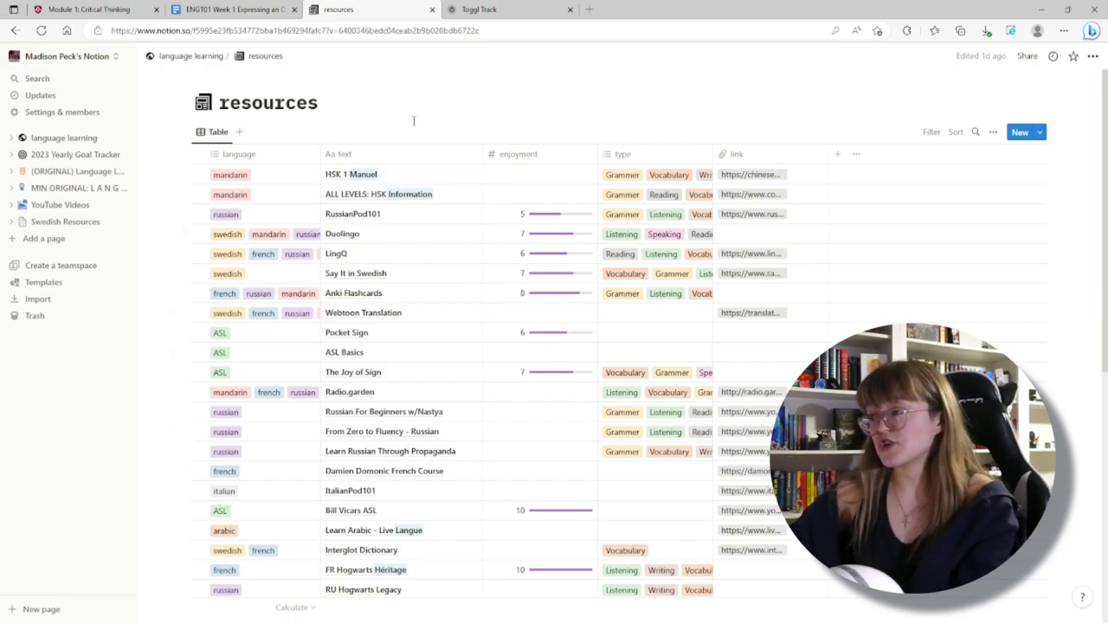
pyautogui.click(236, 154)
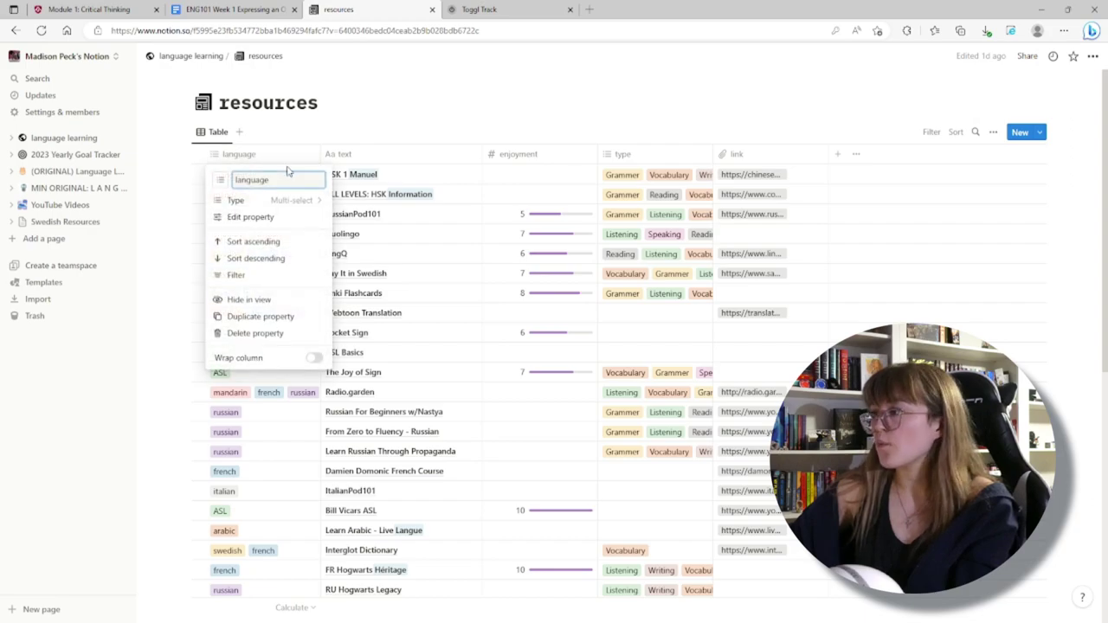
pyautogui.click(314, 140)
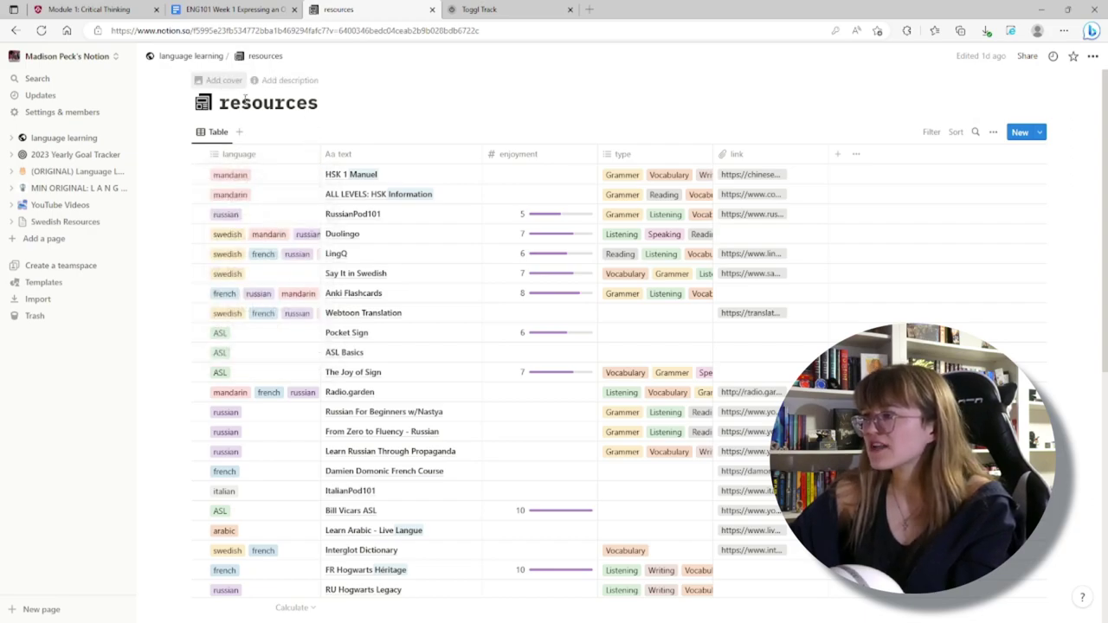
# Filter the resources table by language so that only entries containing swedish are listed.
pyautogui.click(930, 132)
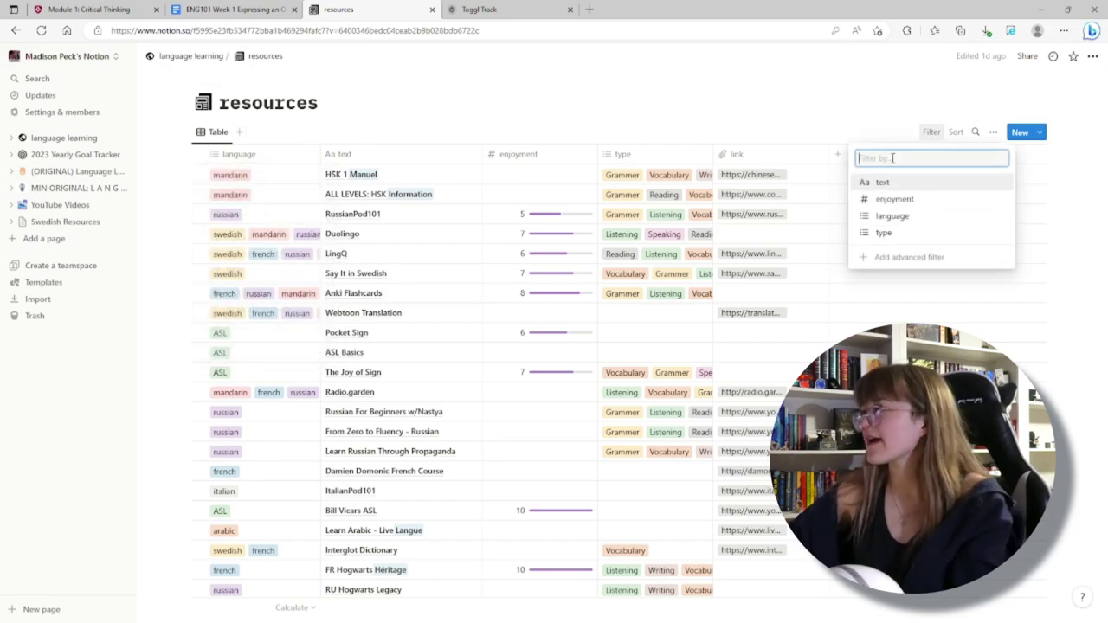
pyautogui.click(925, 217)
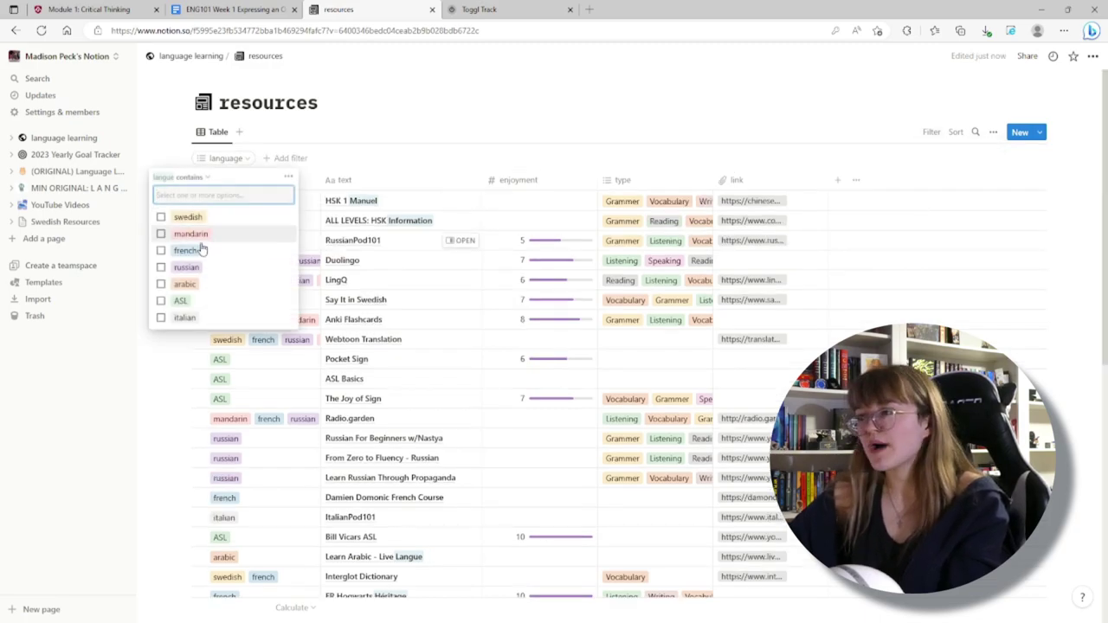
pyautogui.click(184, 218)
pyautogui.click(460, 119)
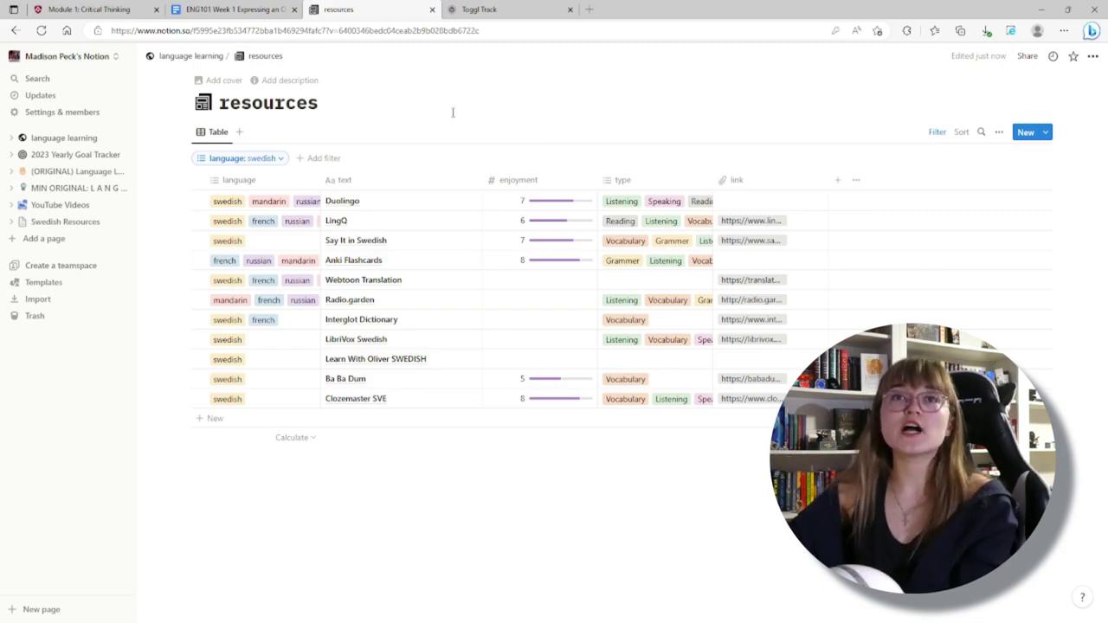
pyautogui.moveTo(483, 229); pyautogui.dragTo(325, 378)
pyautogui.rightClick(325, 378)
pyautogui.click(488, 272)
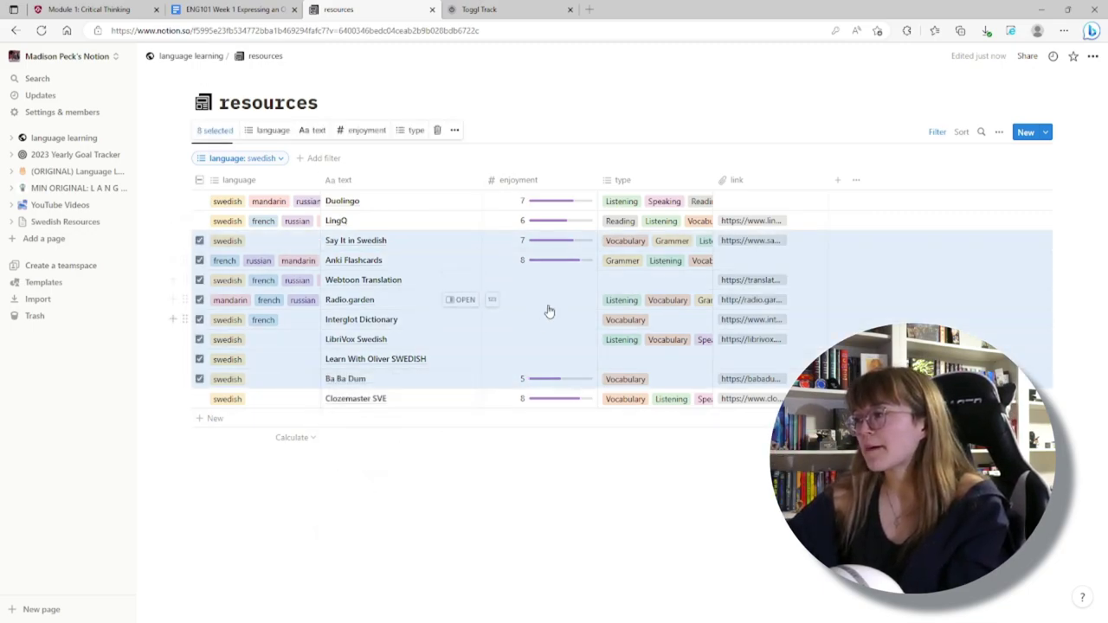
pyautogui.click(547, 307)
pyautogui.press('Escape')
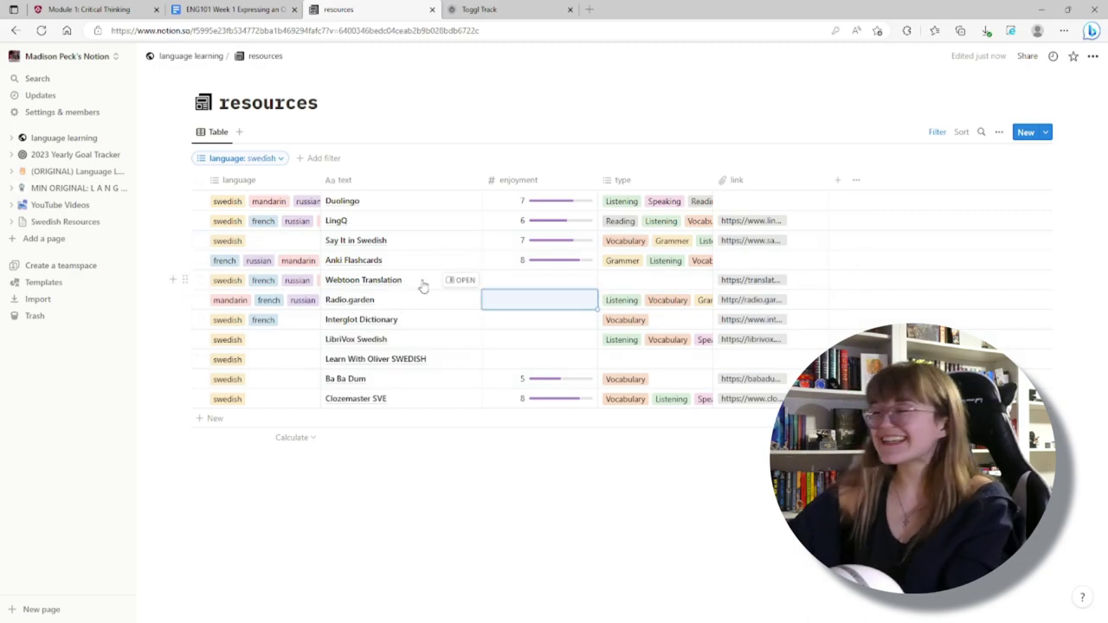
# Open the entertainment database from the language learning guide, view Mercredi's type of entertainment options, and look through the table.
pyautogui.click(190, 55)
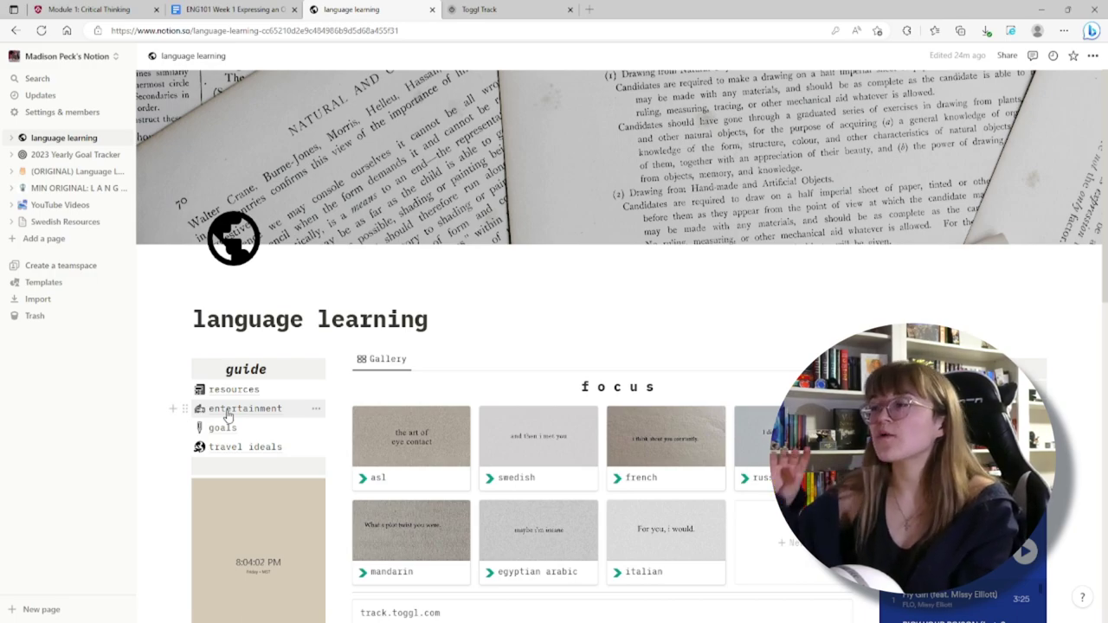
pyautogui.click(228, 417)
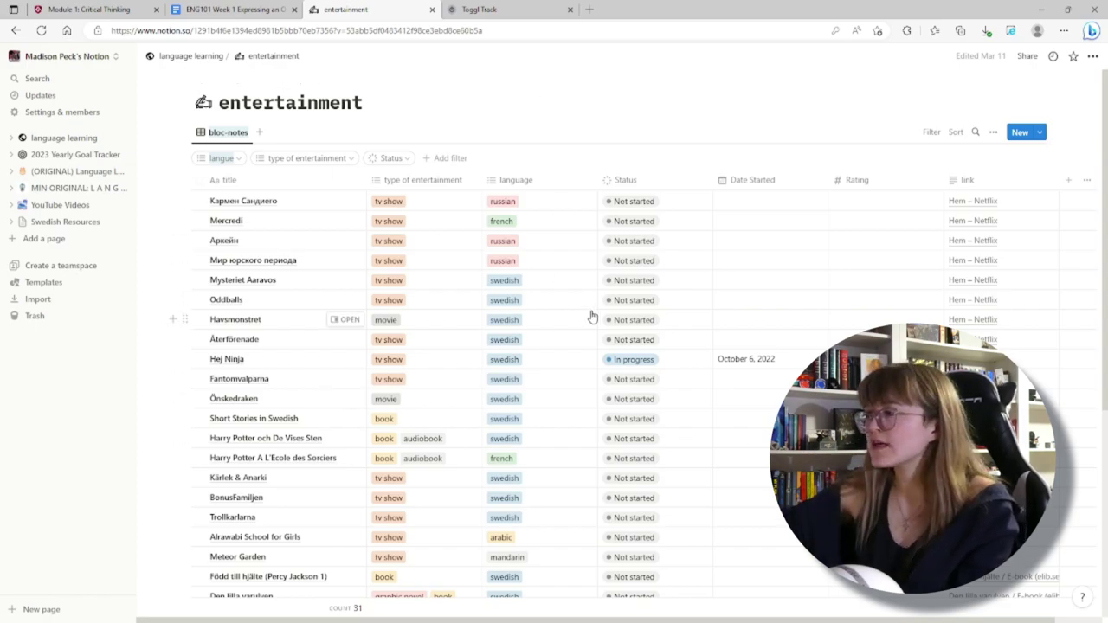
pyautogui.click(458, 222)
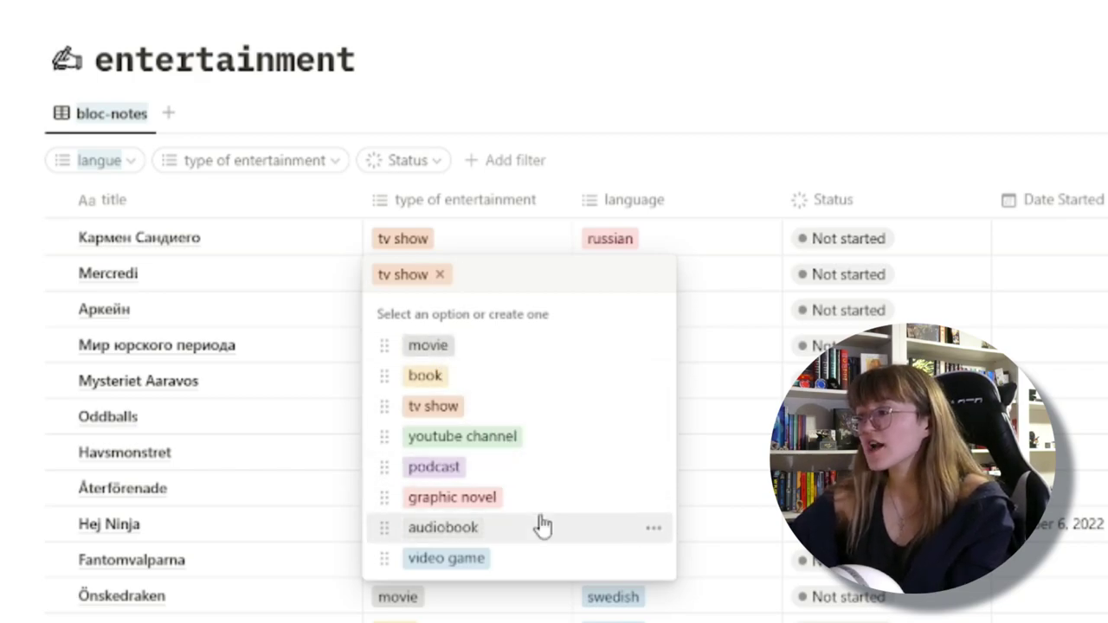
pyautogui.press('Escape')
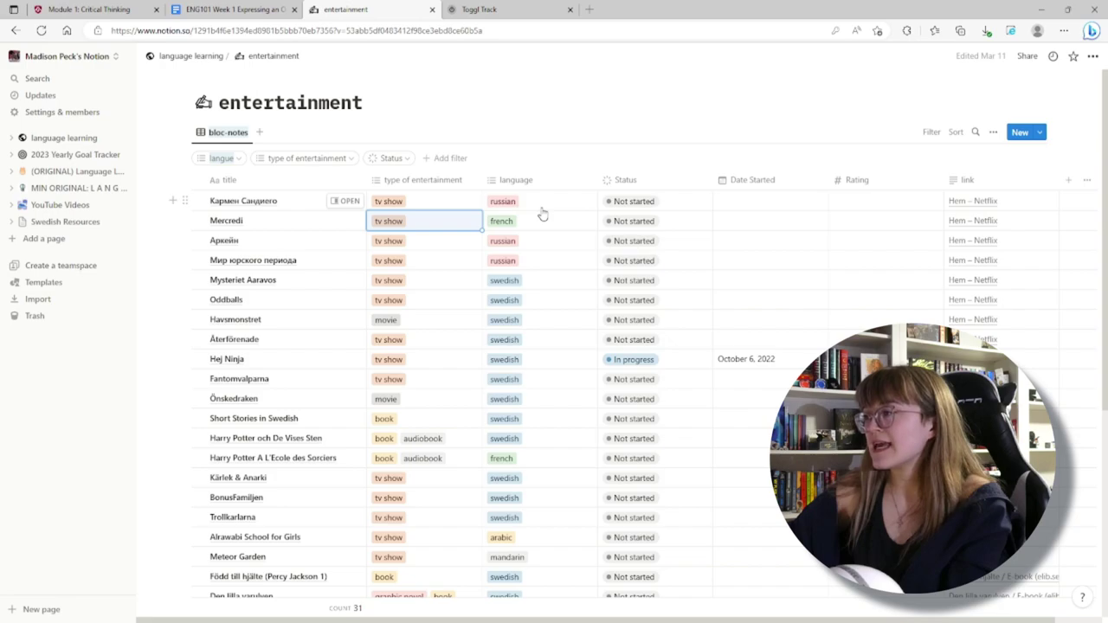
pyautogui.scroll(-4, 666, 399)
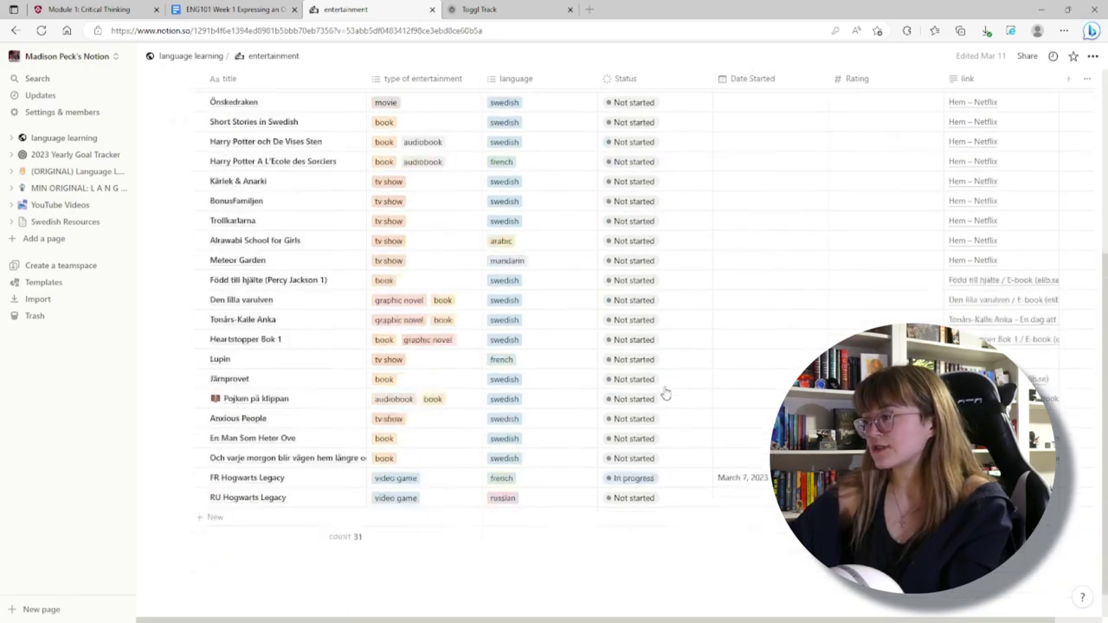
pyautogui.scroll(5, 666, 394)
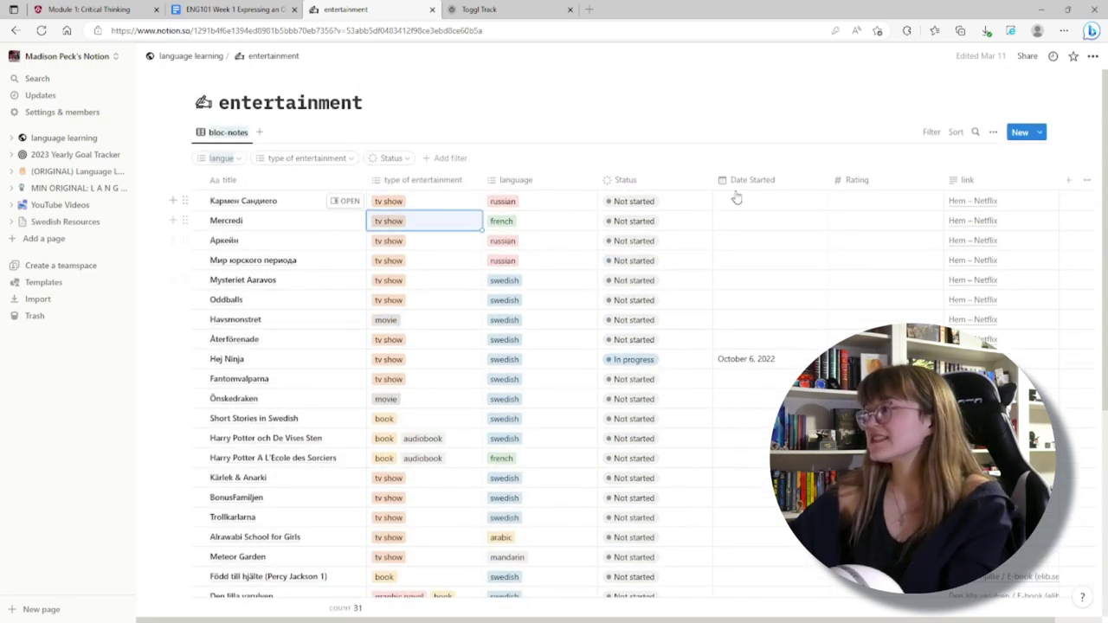
# Turn on the end date option for Hej Ninja's start date, then turn it off again and close the calendar.
pyautogui.click(803, 362)
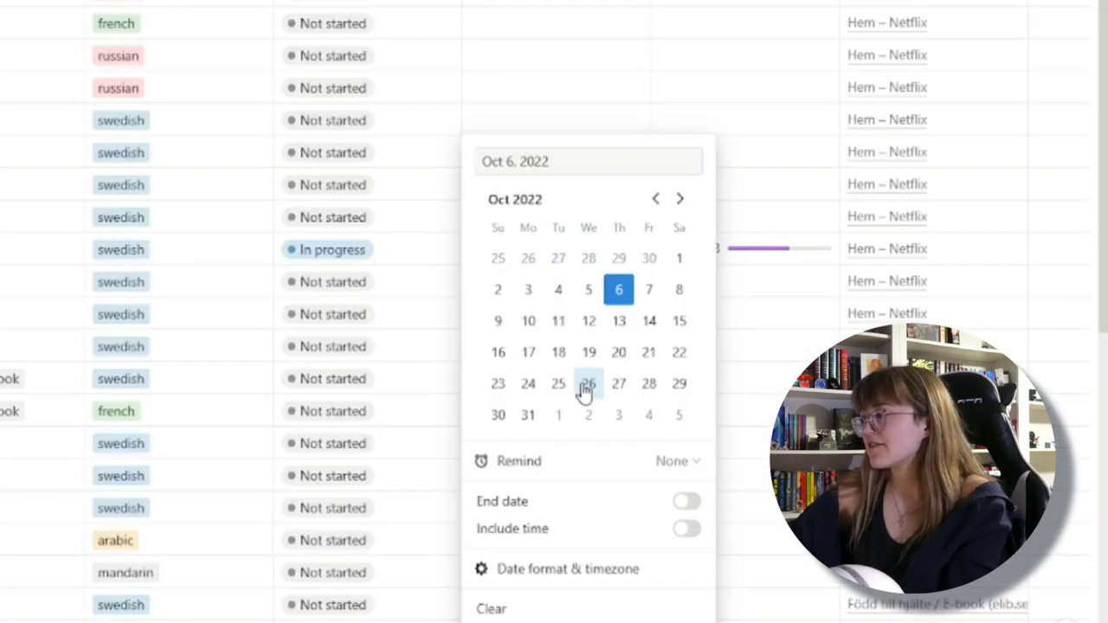
pyautogui.click(686, 503)
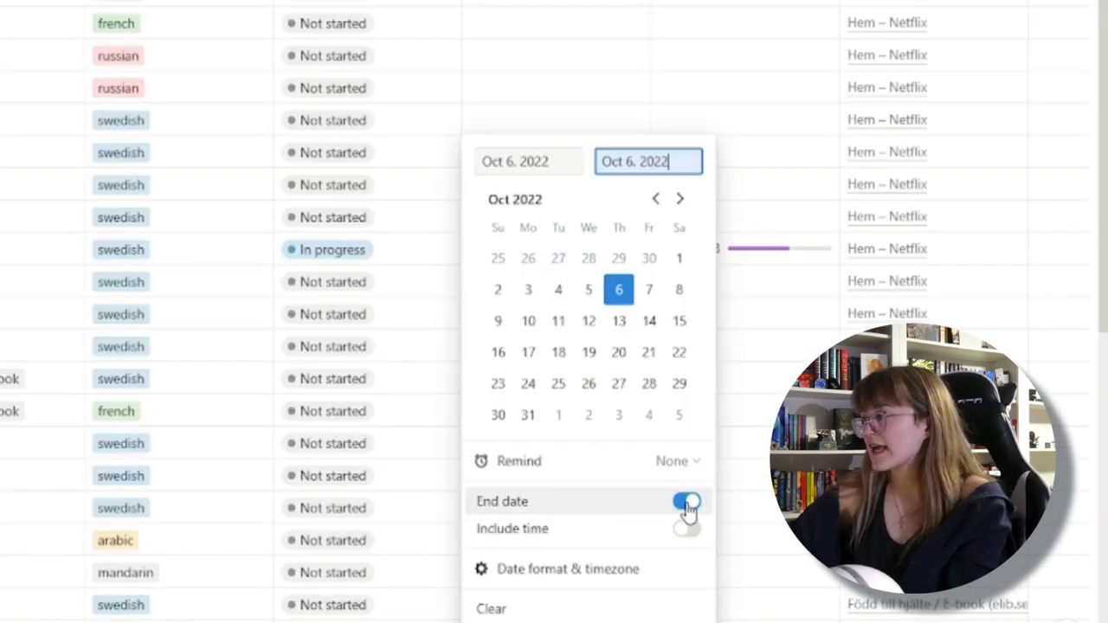
pyautogui.click(687, 503)
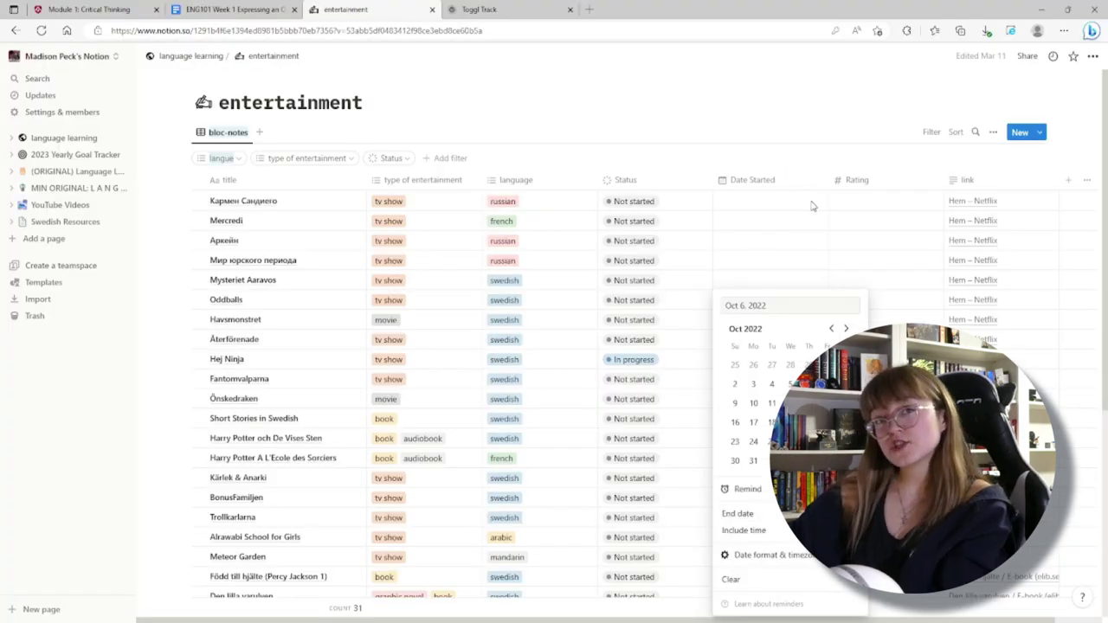
pyautogui.press('Escape')
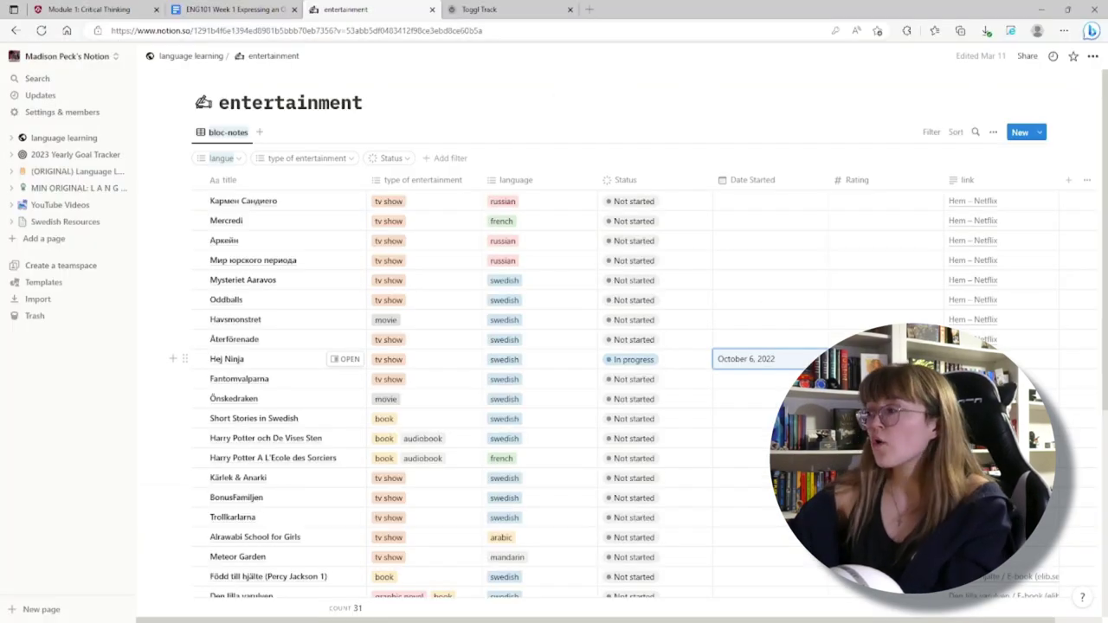
# Browse the whole entertainment table, examining the title, type, language, status, date started, rating and link columns.
pyautogui.scroll(-1, 797, 354)
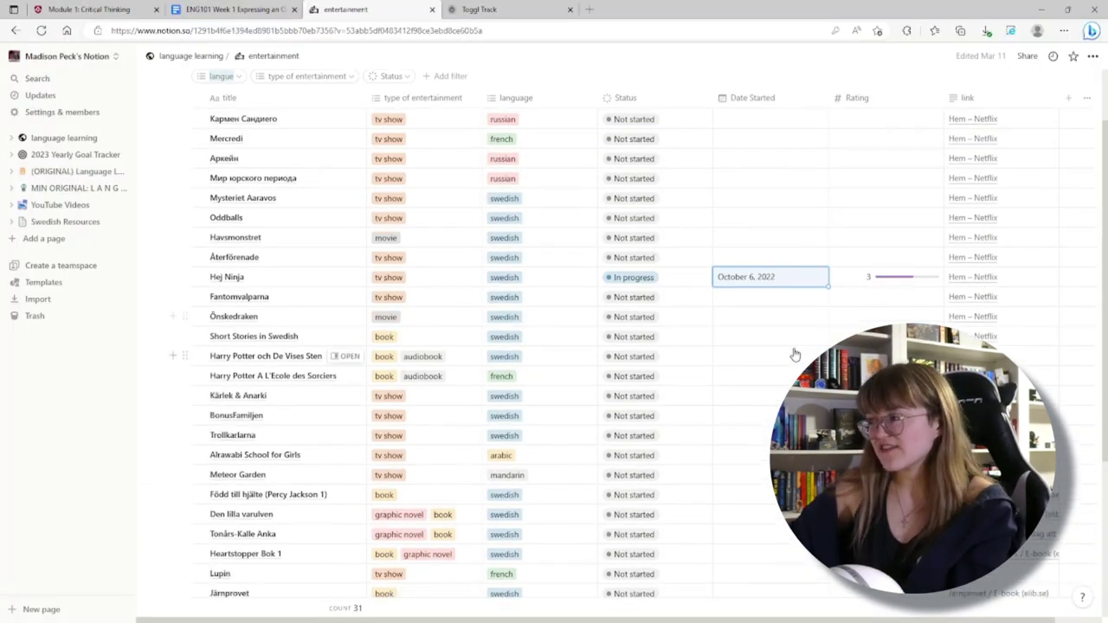
pyautogui.scroll(1, 885, 101)
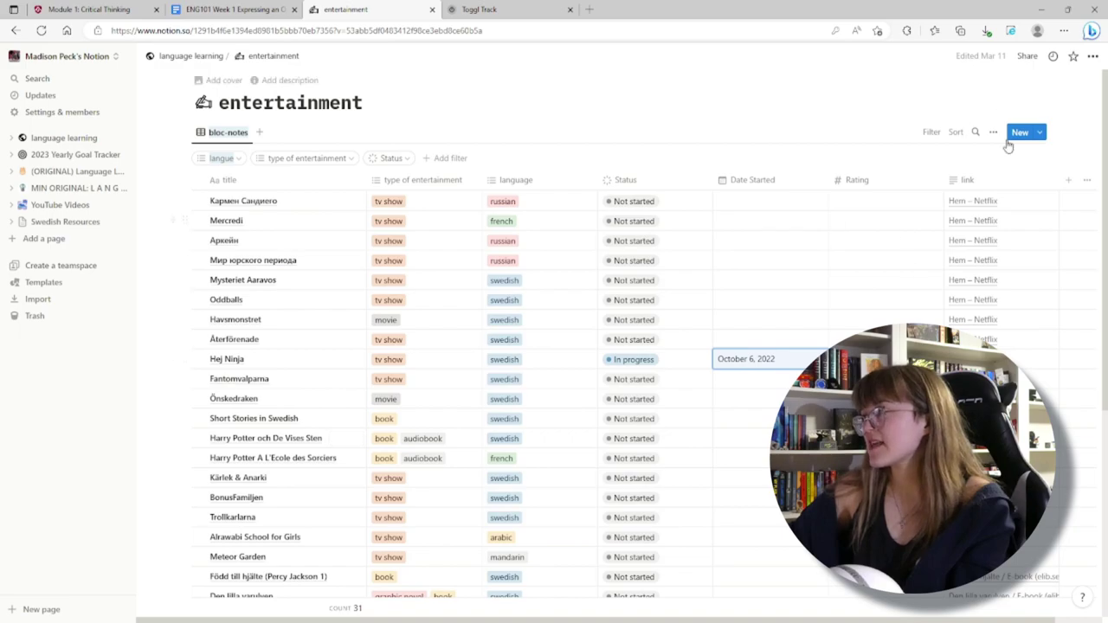
pyautogui.scroll(-1, 921, 237)
pyautogui.scroll(-2, 994, 338)
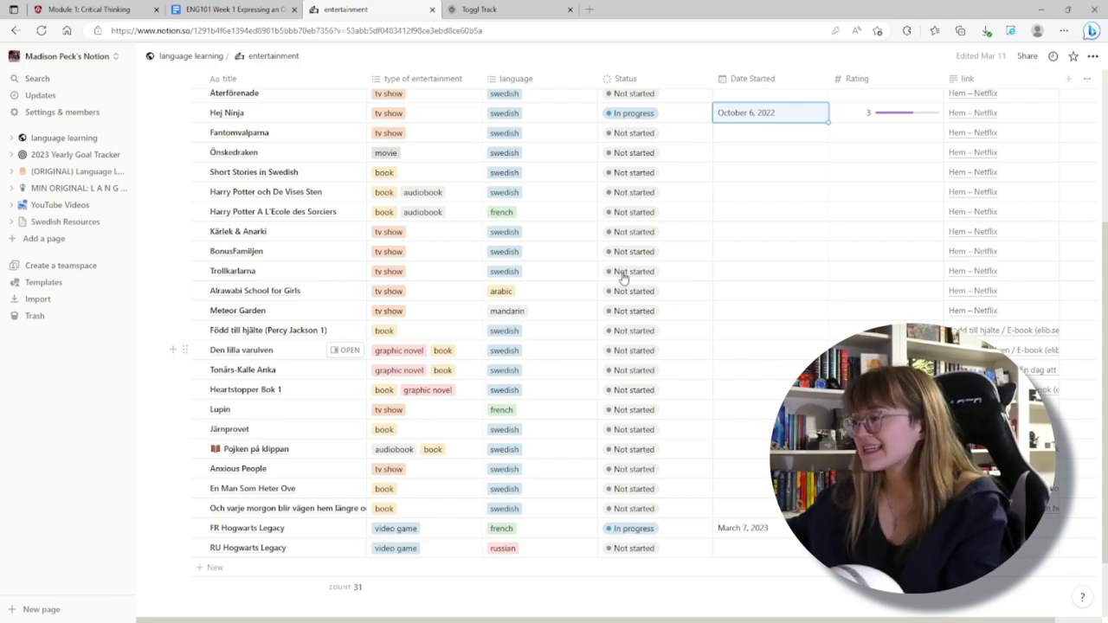
pyautogui.scroll(-1, 349, 457)
pyautogui.scroll(4, 350, 456)
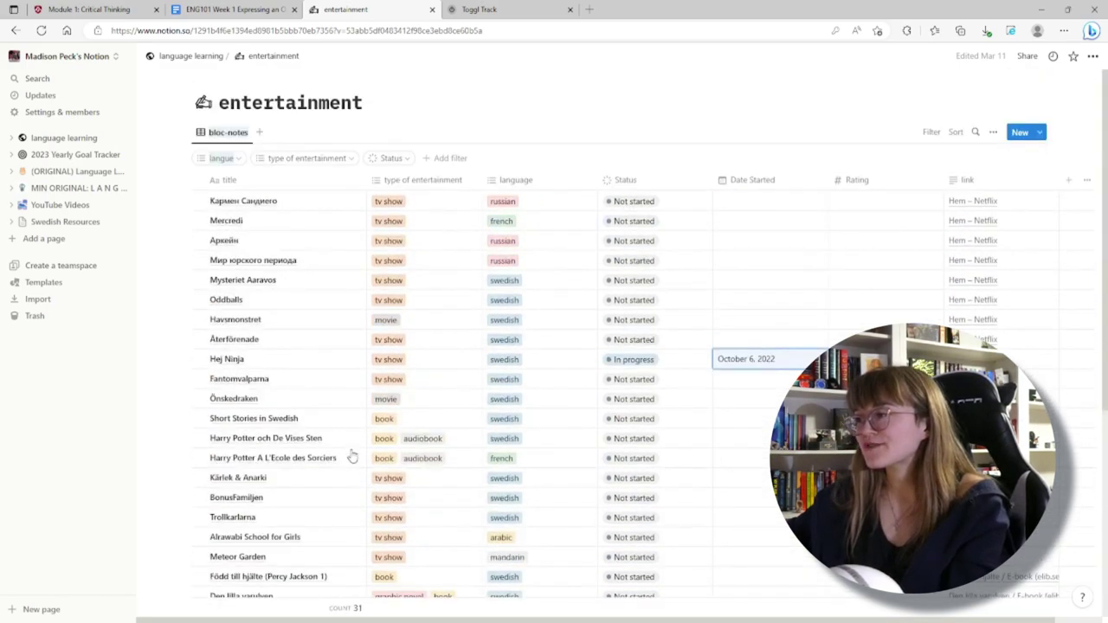
pyautogui.scroll(-4, 350, 457)
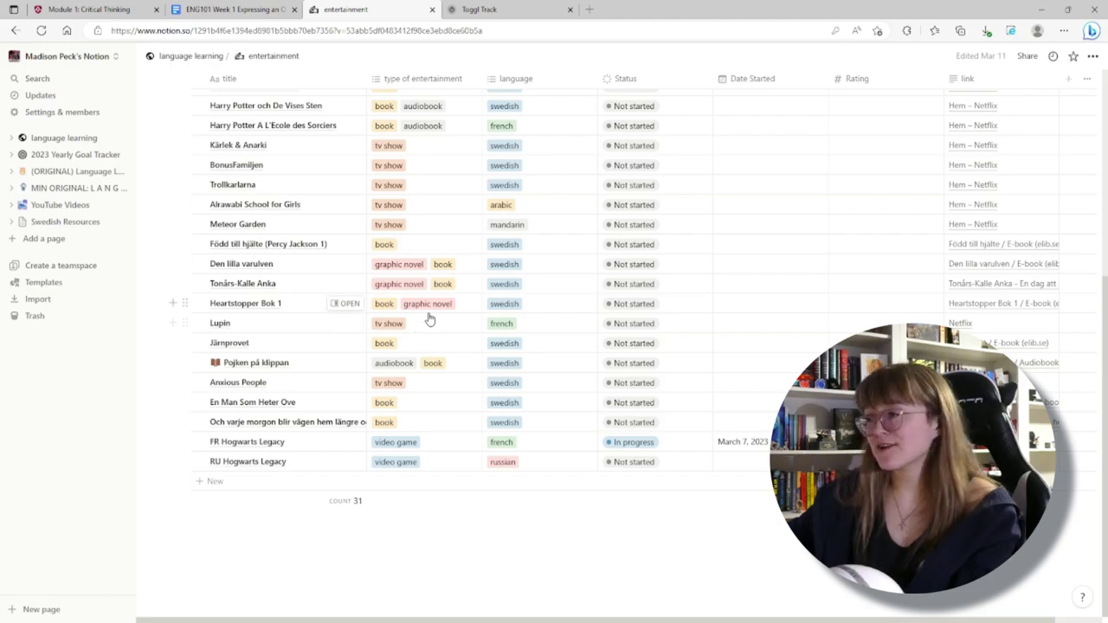
pyautogui.scroll(2, 515, 300)
pyautogui.scroll(2, 541, 293)
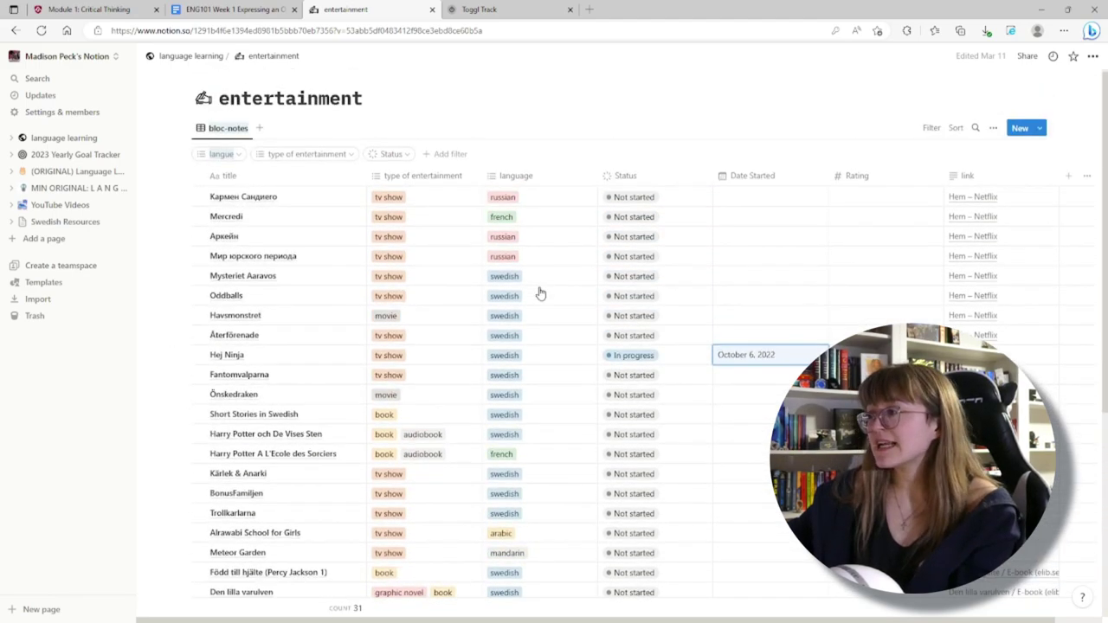
pyautogui.scroll(-6, 573, 248)
pyautogui.scroll(-1, 573, 247)
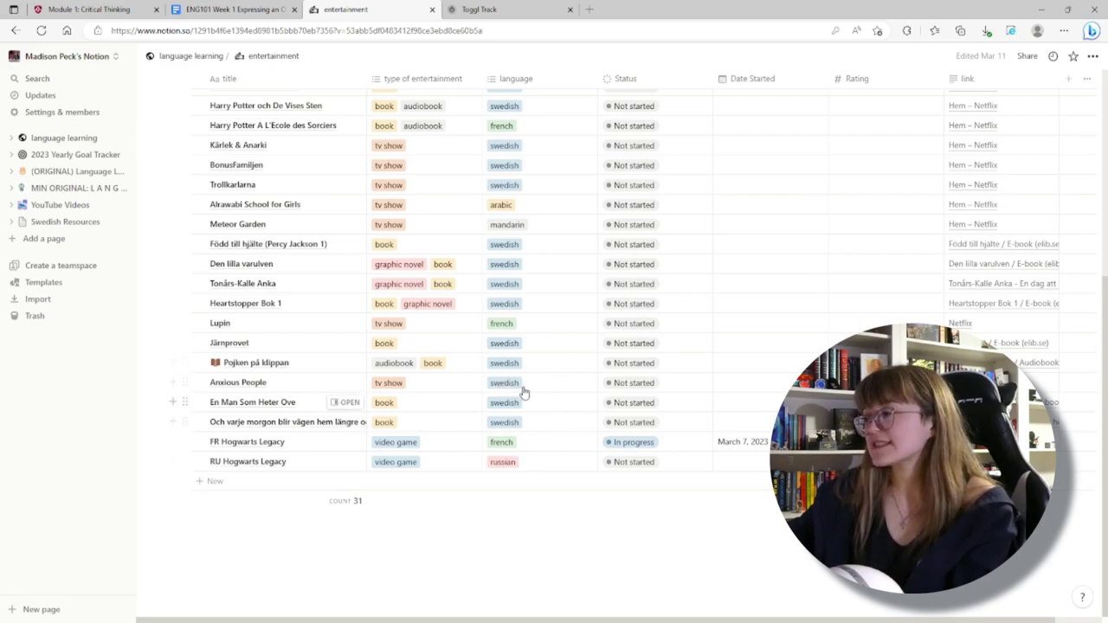
pyautogui.scroll(5, 528, 389)
pyautogui.scroll(2, 533, 322)
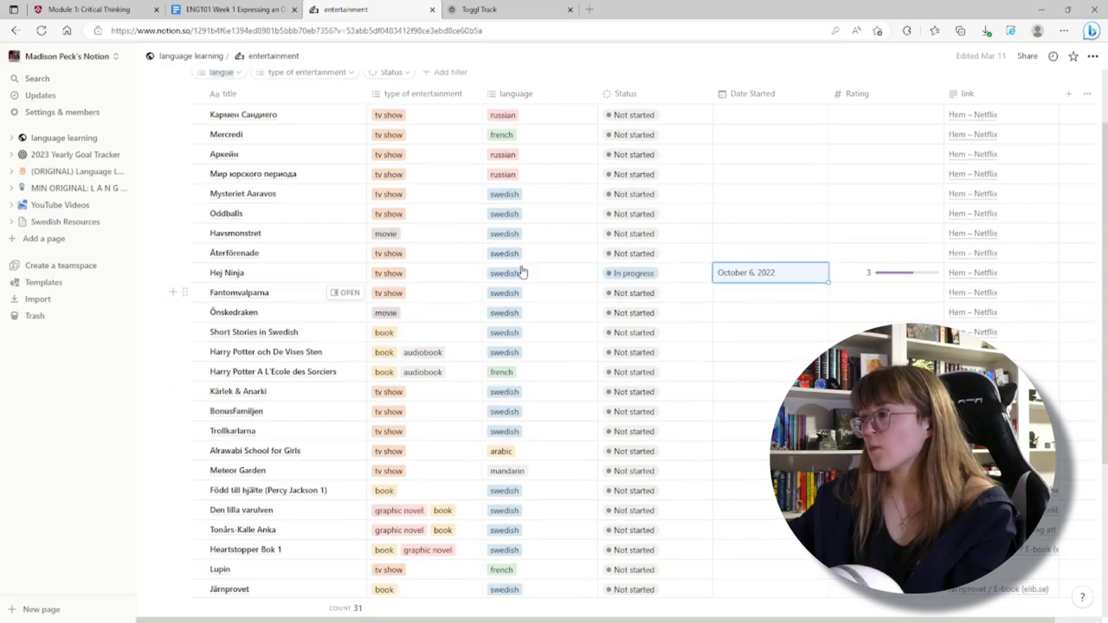
pyautogui.scroll(2, 525, 312)
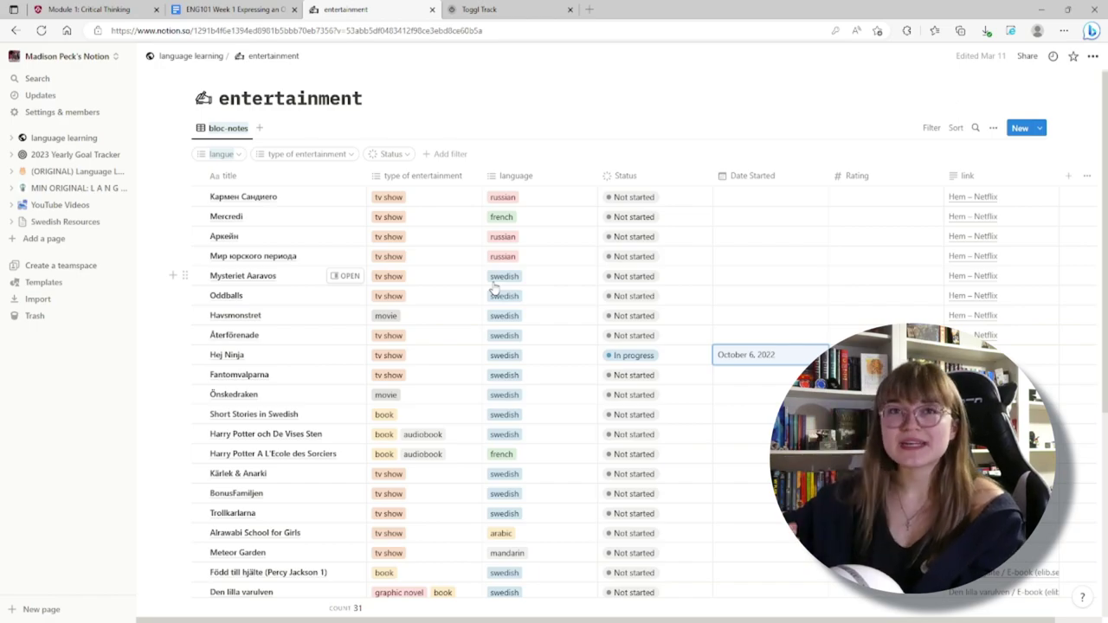
# Open the 2023 Goals page in the goals gallery from the language learning guide and review its wants, needs and quarterly goals.
pyautogui.click(168, 57)
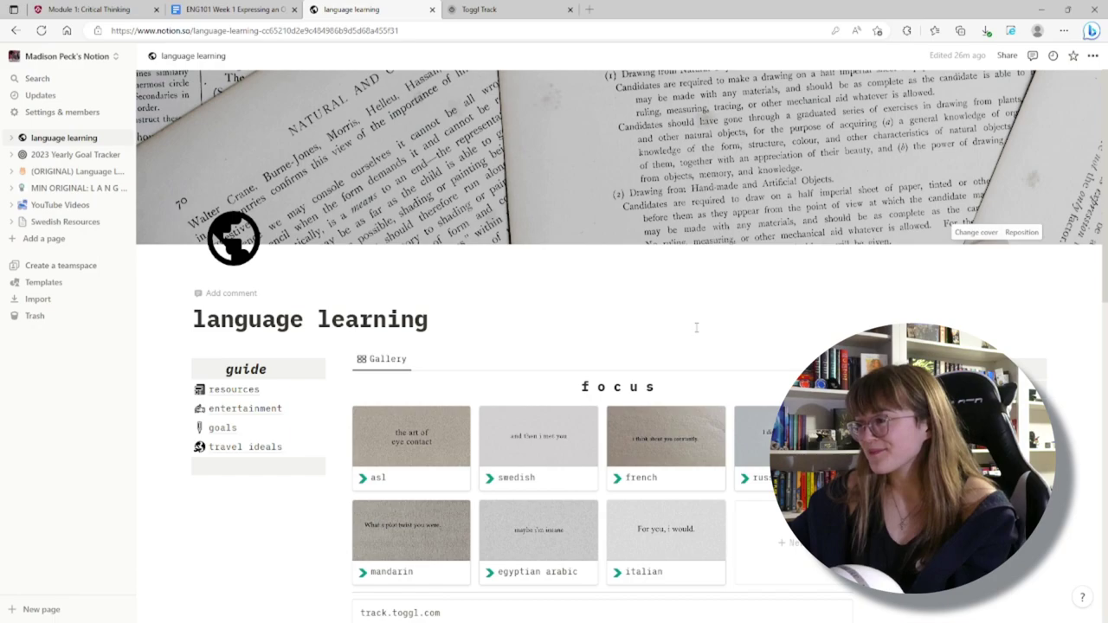
pyautogui.click(216, 427)
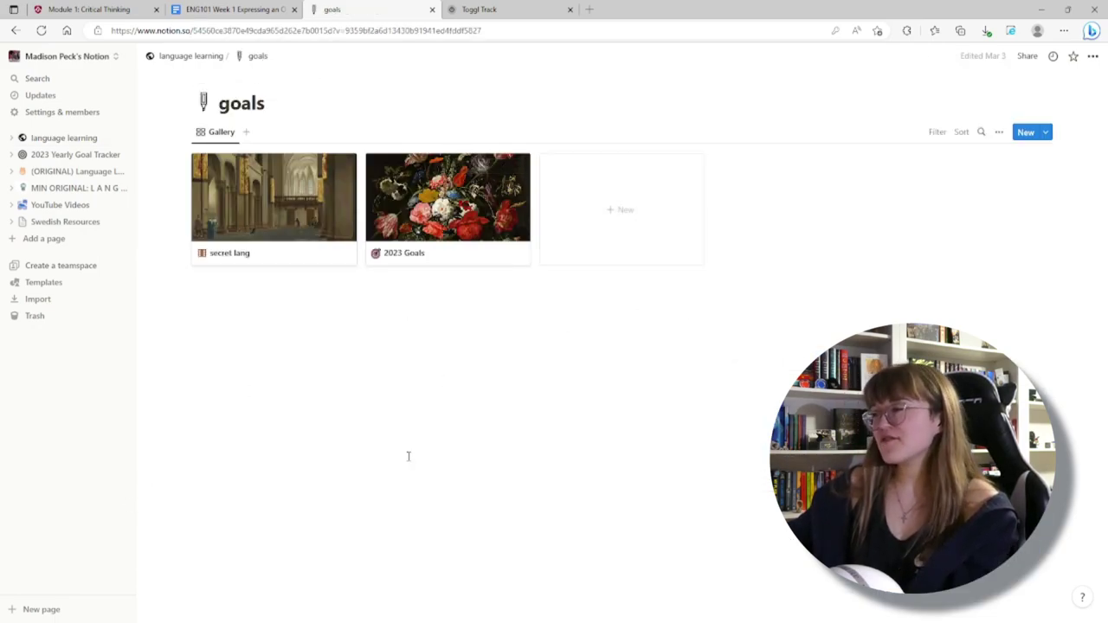
pyautogui.click(446, 258)
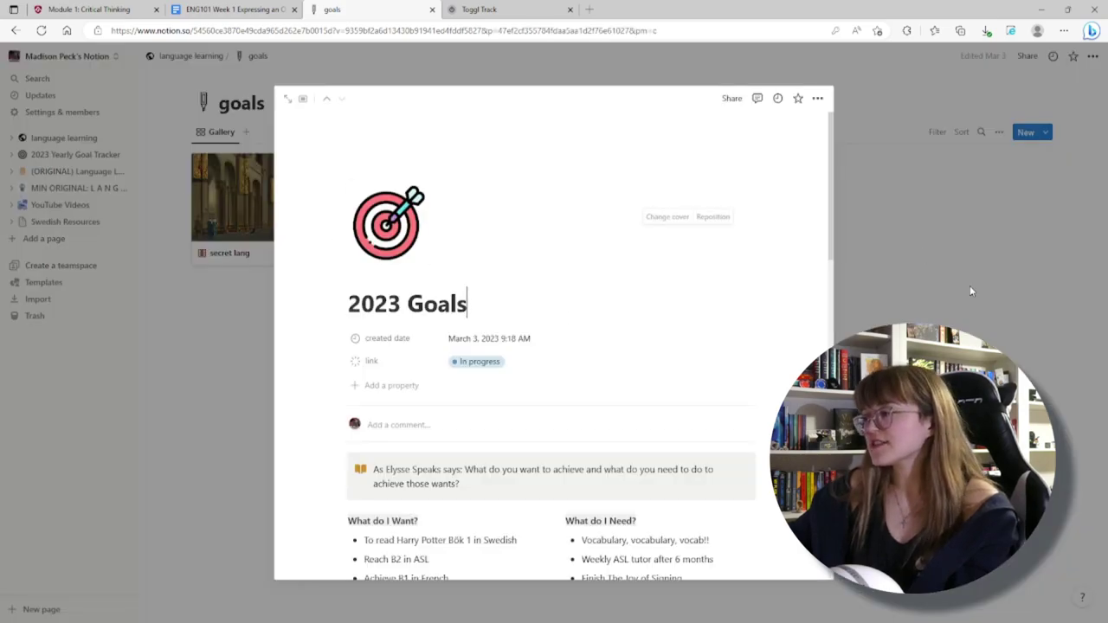
pyautogui.scroll(-8, 669, 329)
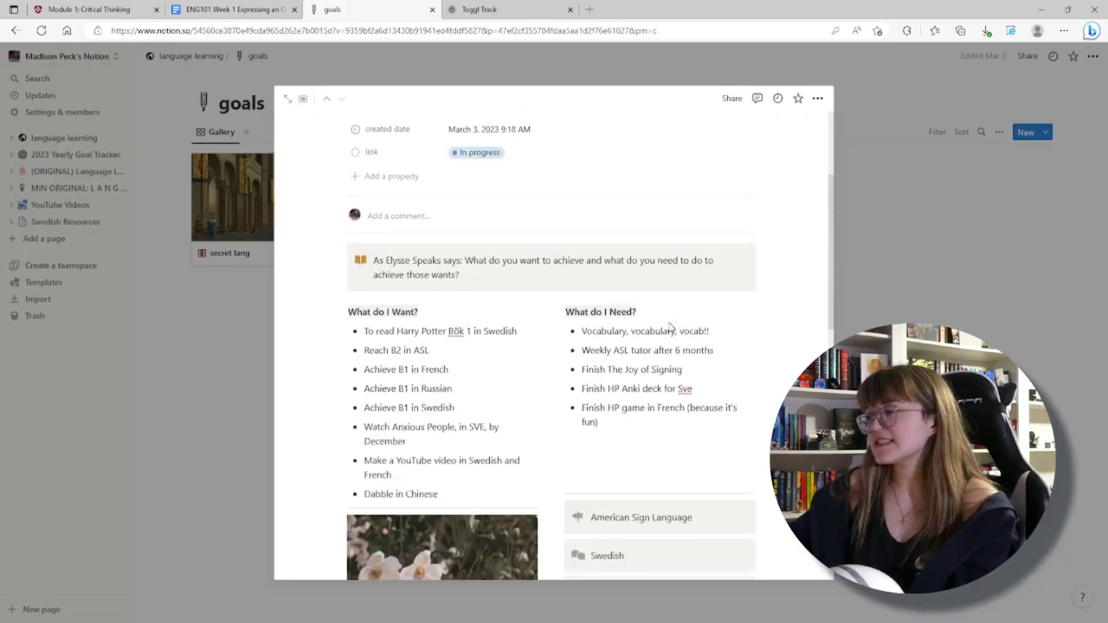
pyautogui.scroll(-3, 669, 328)
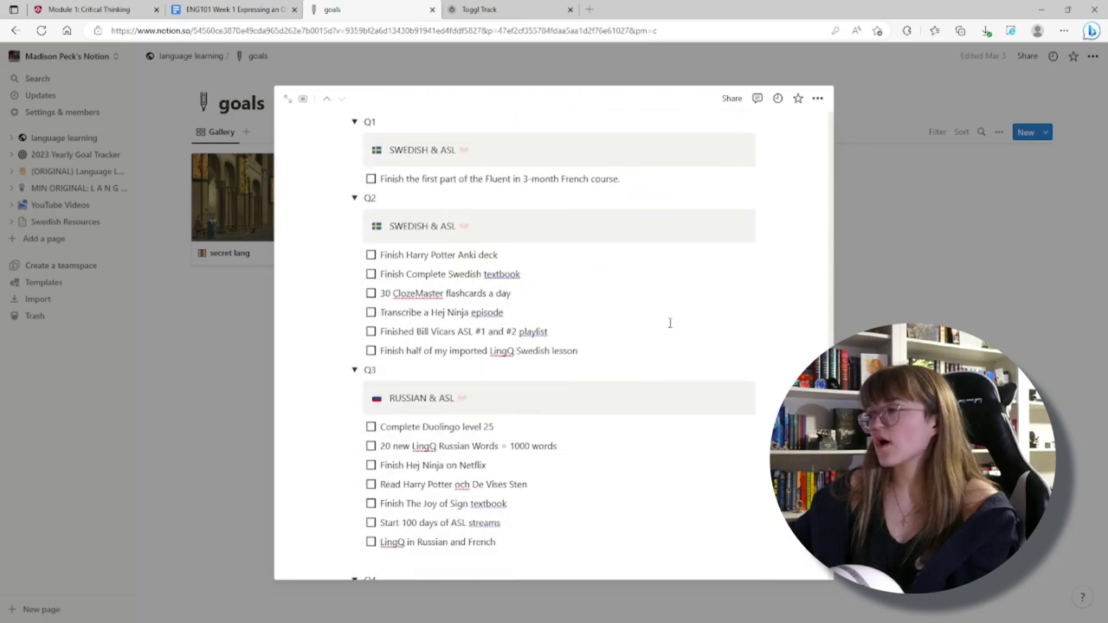
# Collapse the Q2, Q3 and Q4 goal lists on the 2023 Goals page.
pyautogui.click(354, 231)
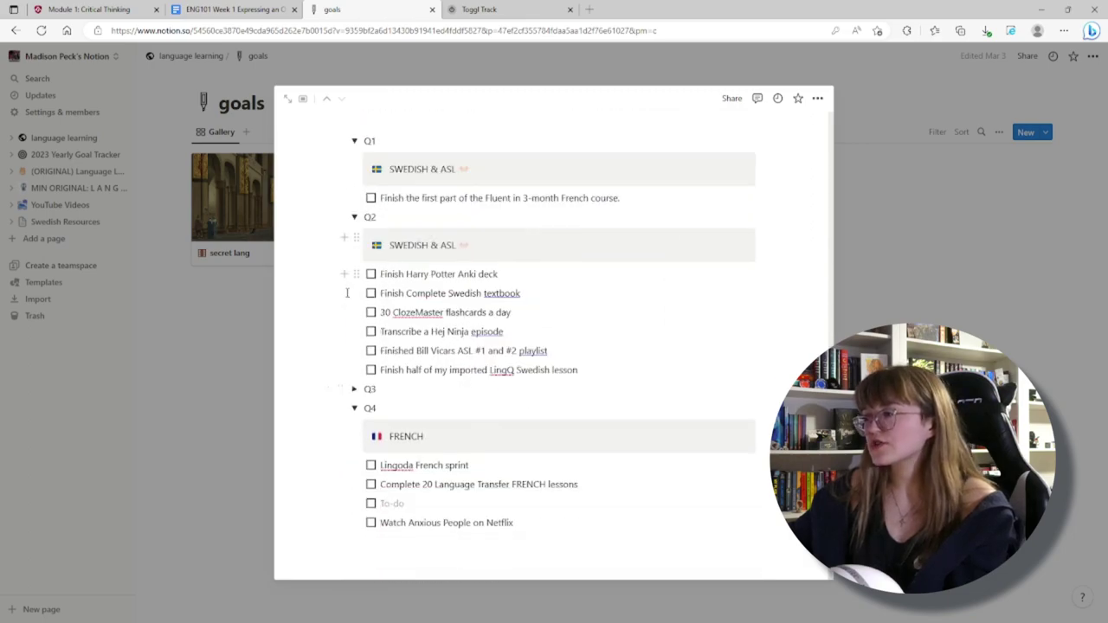
pyautogui.click(354, 408)
pyautogui.click(354, 331)
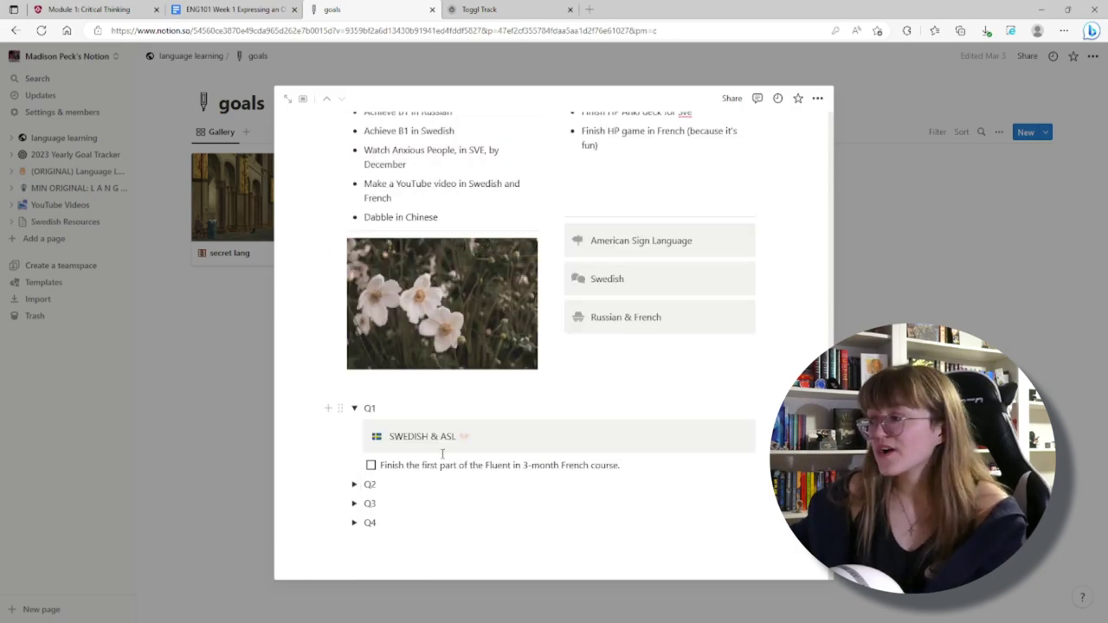
# Delete the text of the Q1 to-do about the Fluent in 3-month French course and collapse the Q1 list.
pyautogui.moveTo(631, 465)
pyautogui.mouseDown()
pyautogui.moveTo(396, 443)
pyautogui.moveTo(639, 472)
pyautogui.mouseUp()
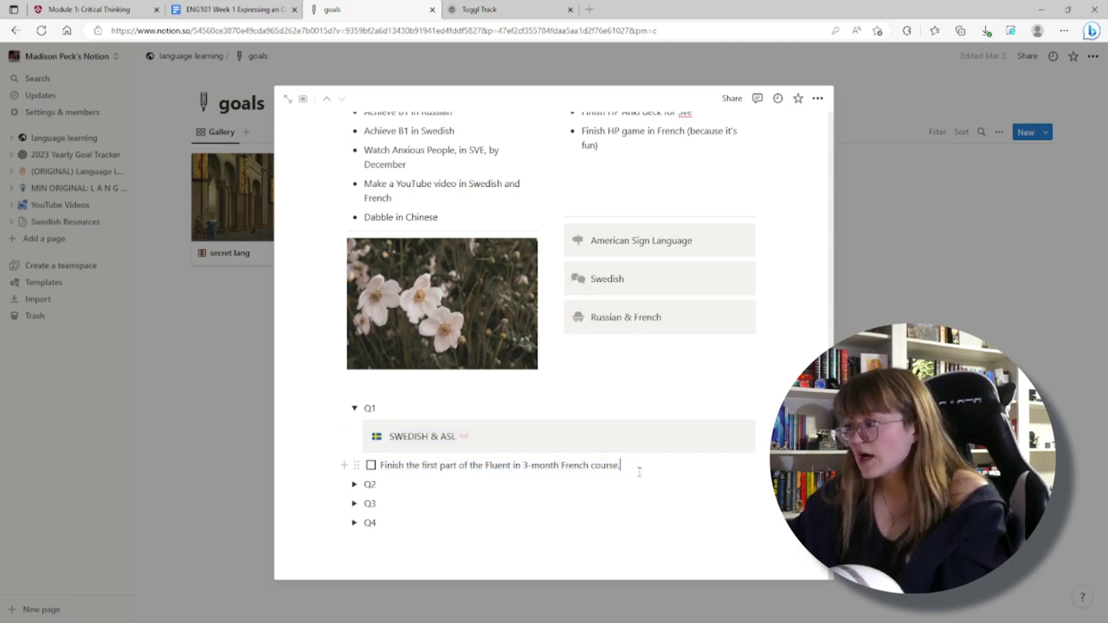
pyautogui.click(358, 414)
pyautogui.moveTo(637, 466); pyautogui.dragTo(380, 465)
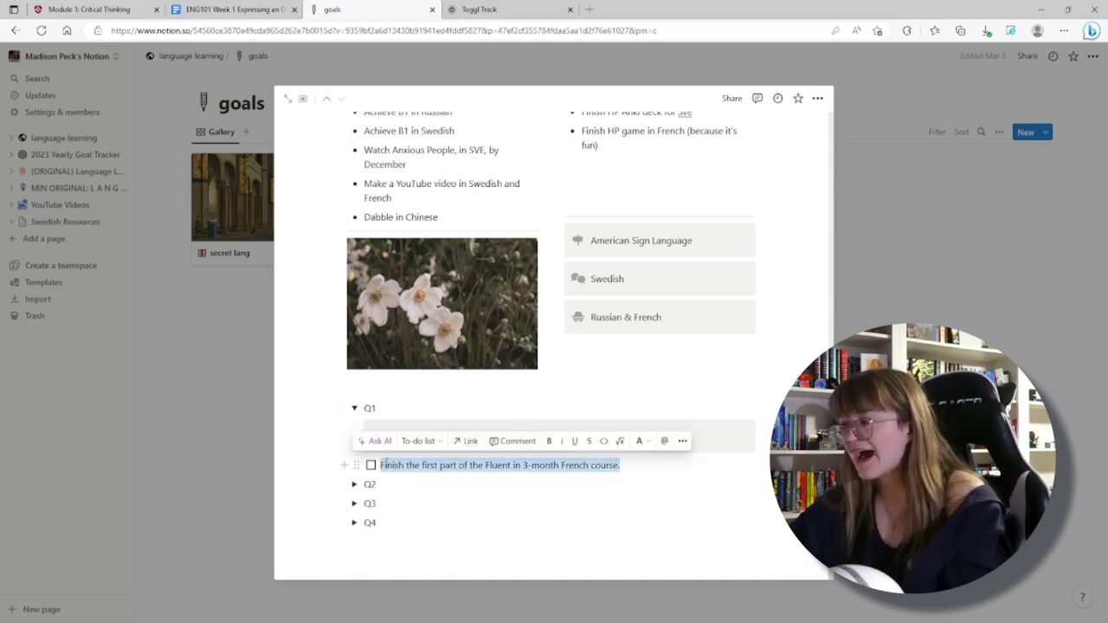
pyautogui.press('BackSpace')
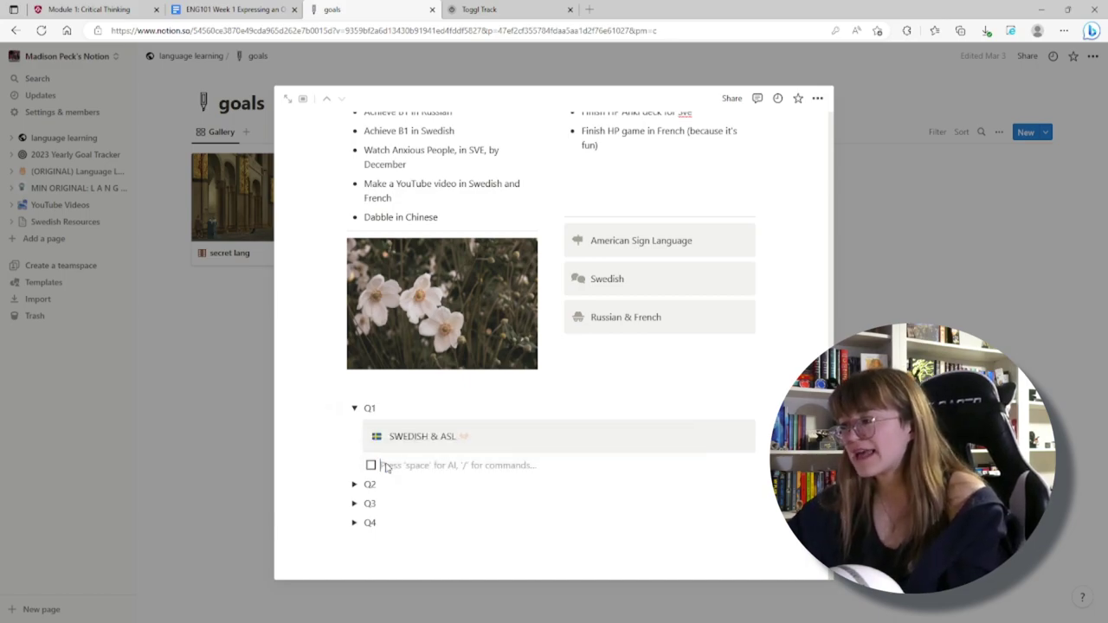
pyautogui.click(354, 409)
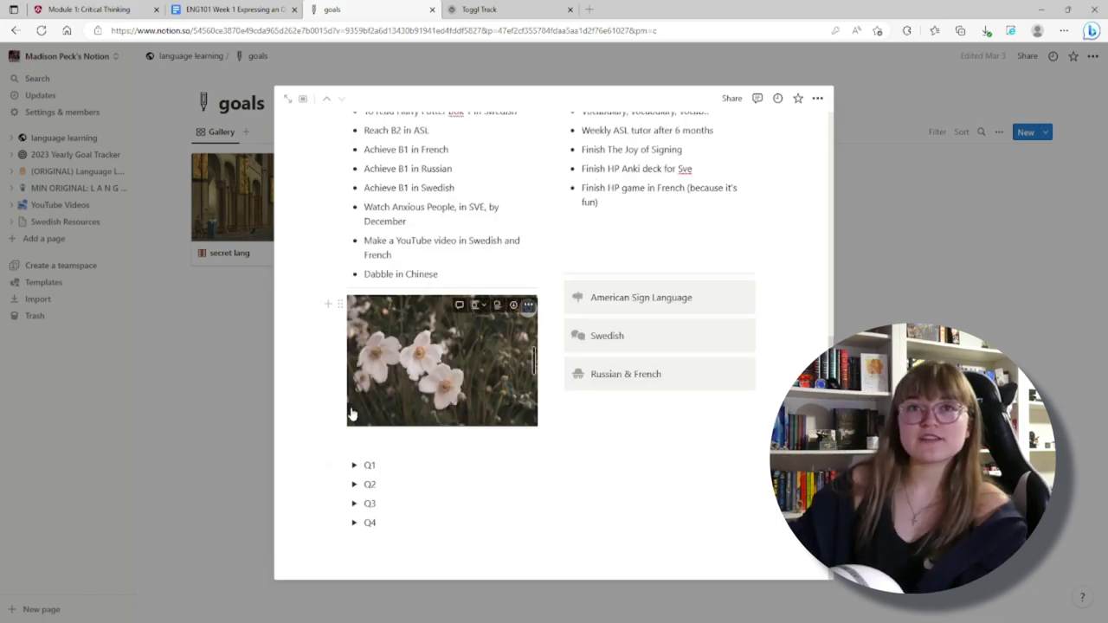
# Expand the Q2, Q3 and Q4 lists on the 2023 Goals page and review each quarter's language goals.
pyautogui.scroll(5, 658, 282)
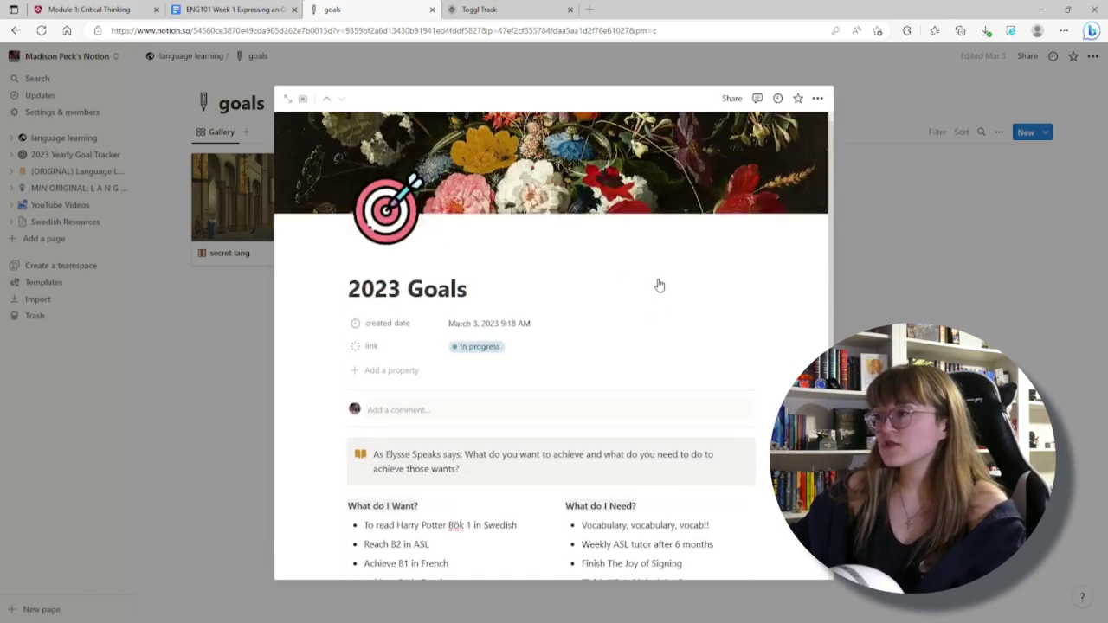
pyautogui.scroll(-5, 613, 349)
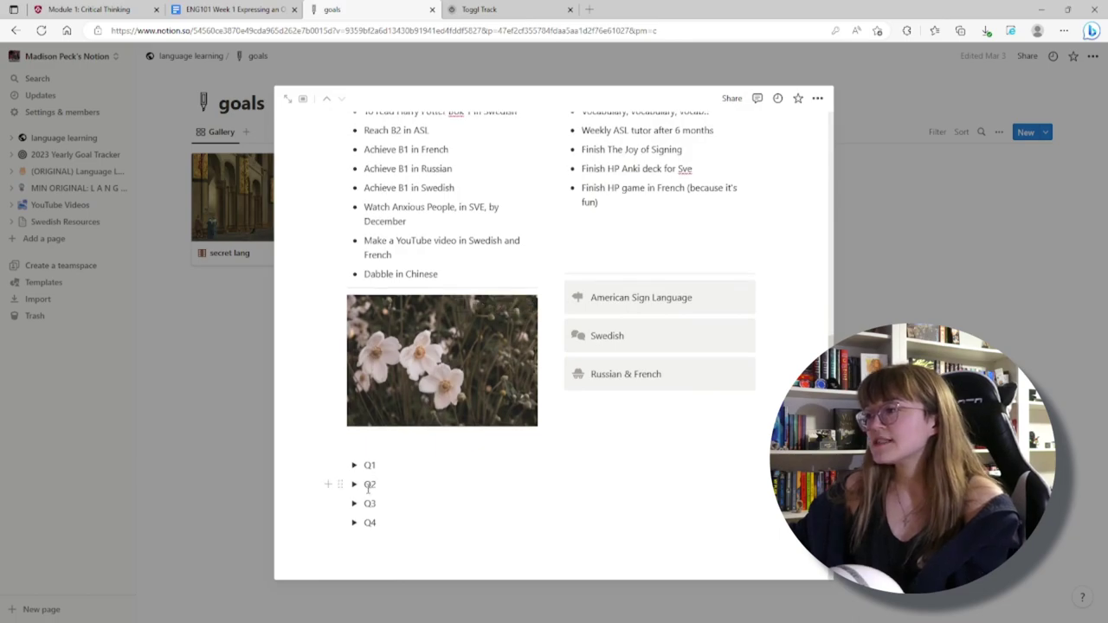
pyautogui.click(355, 485)
pyautogui.scroll(-3, 350, 519)
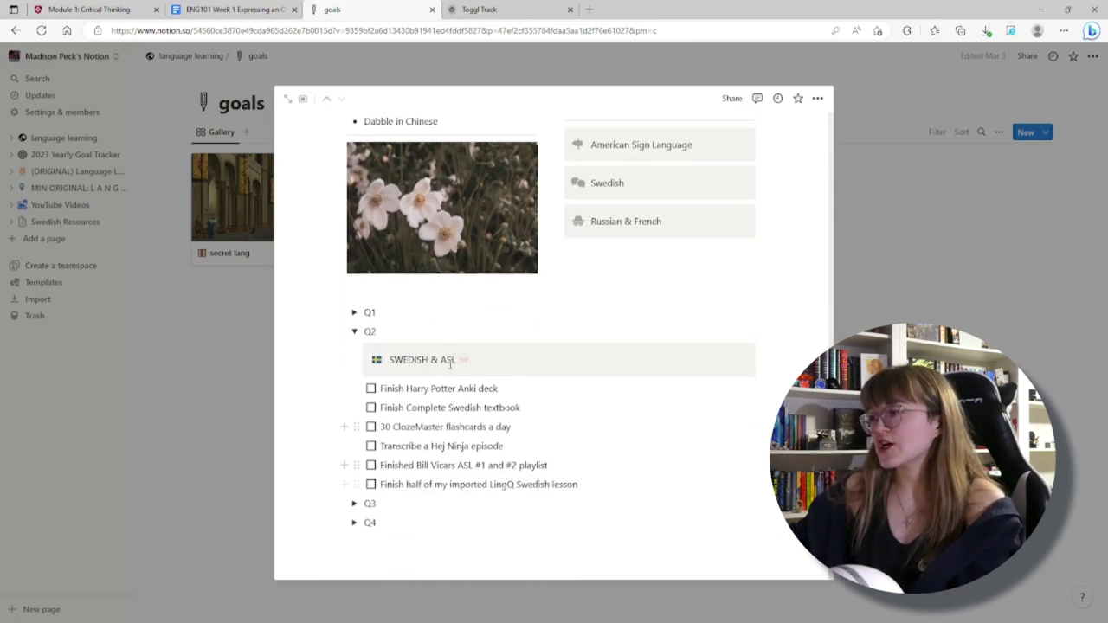
pyautogui.click(354, 503)
pyautogui.scroll(-4, 346, 502)
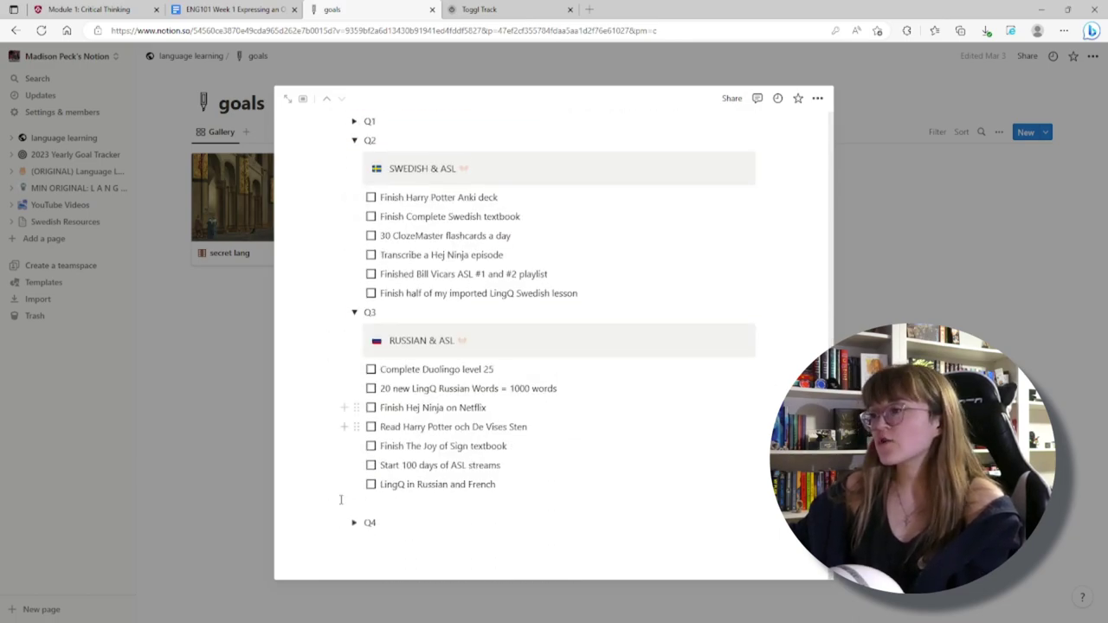
pyautogui.click(355, 523)
pyautogui.scroll(-2, 346, 511)
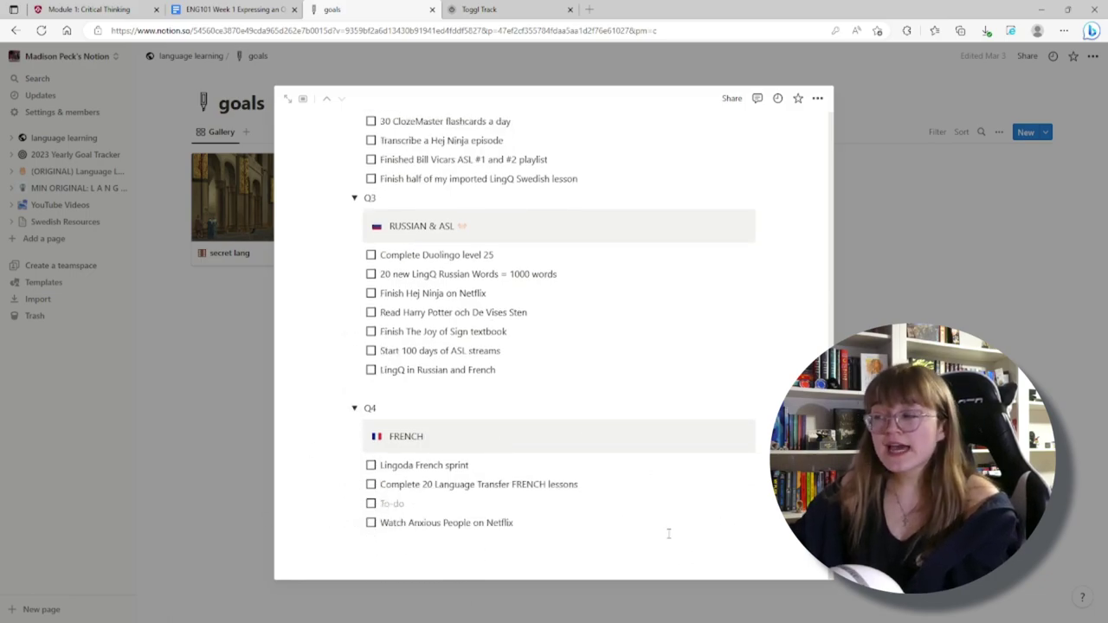
# Collapse the Q4 and Q3 goal lists and close the 2023 Goals page.
pyautogui.click(354, 407)
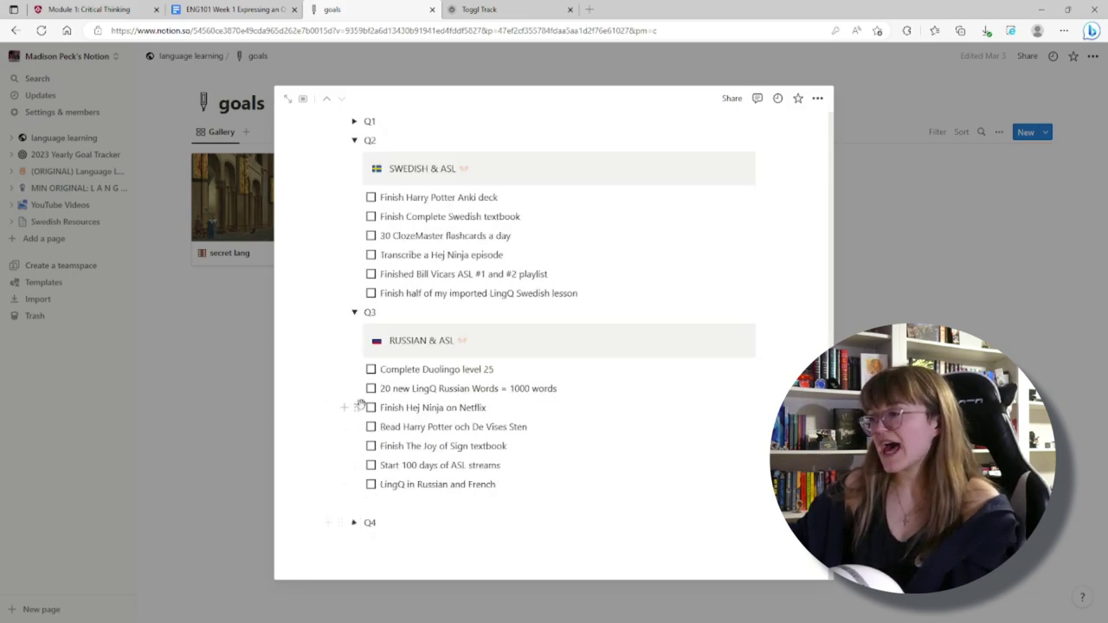
pyautogui.click(354, 314)
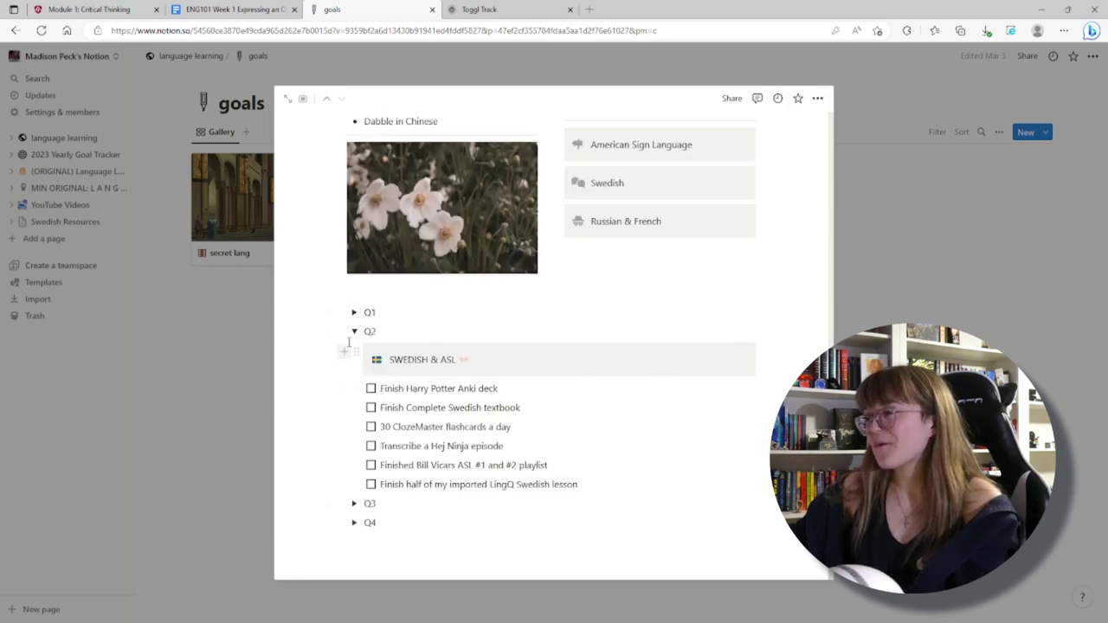
pyautogui.scroll(10, 606, 390)
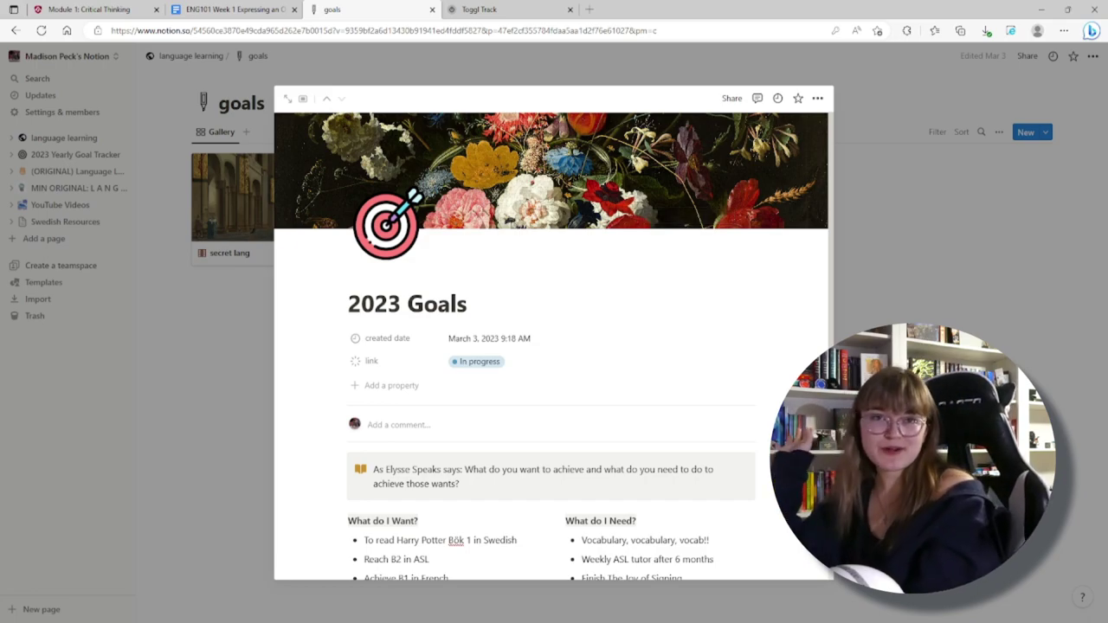
pyautogui.press('Escape')
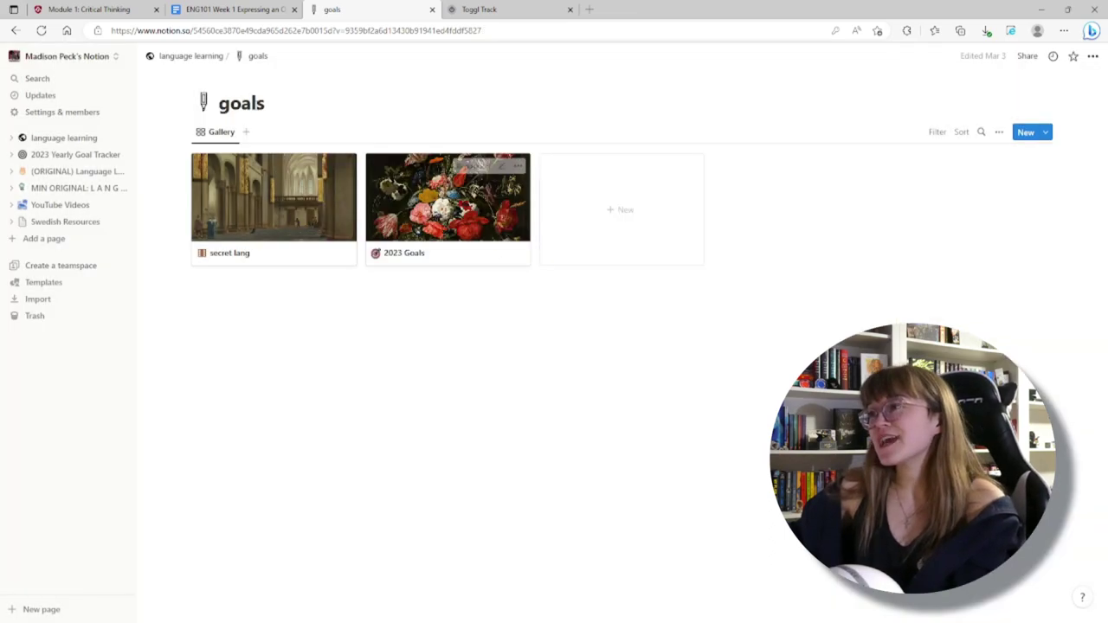
# Open the travel ideals page from the language learning guide and review its hit list, money saved and packing list sections.
pyautogui.click(199, 57)
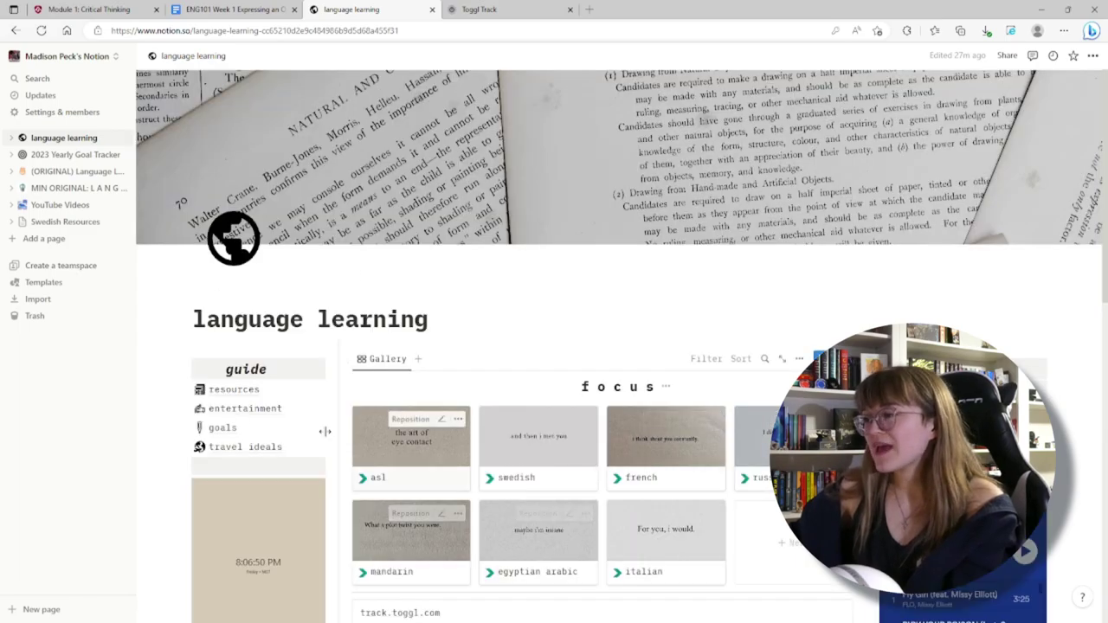
pyautogui.click(236, 449)
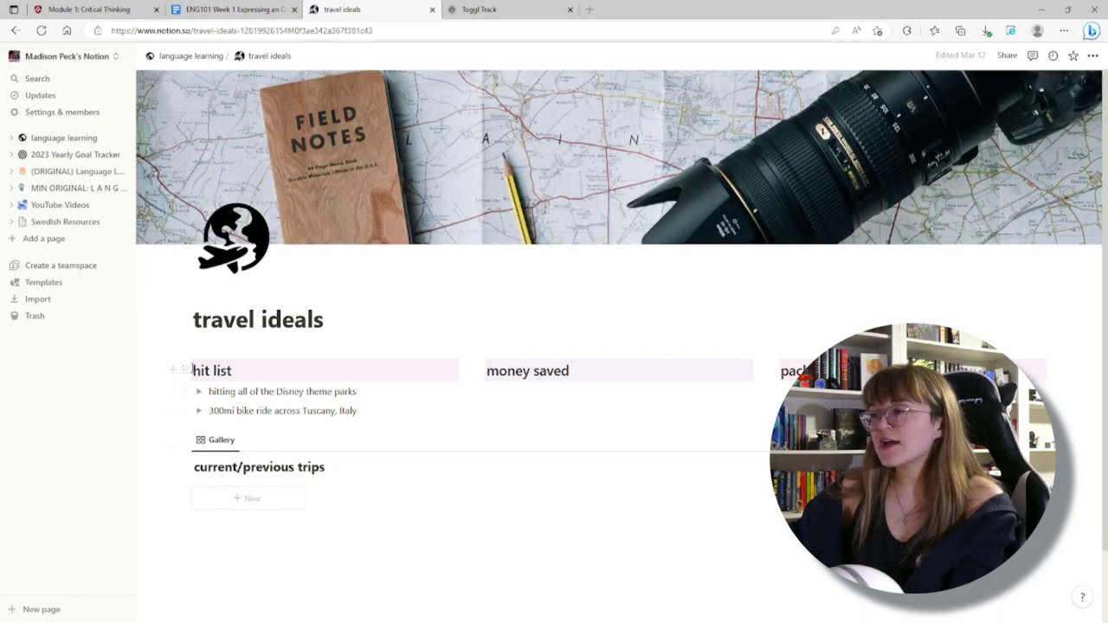
pyautogui.moveTo(195, 361); pyautogui.dragTo(430, 346)
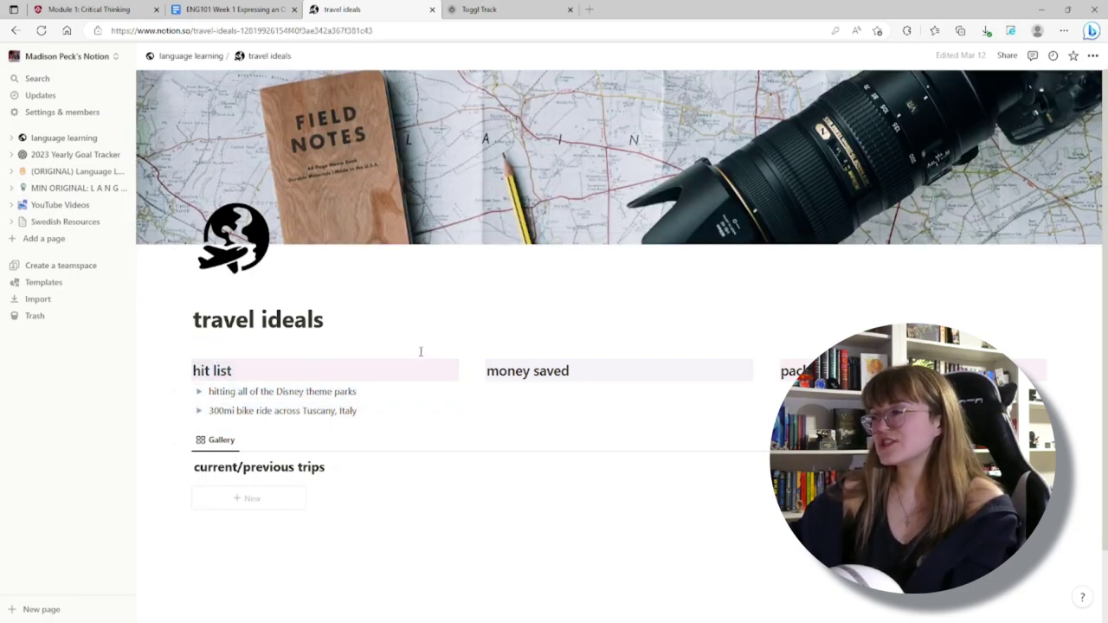
pyautogui.scroll(-1, 232, 507)
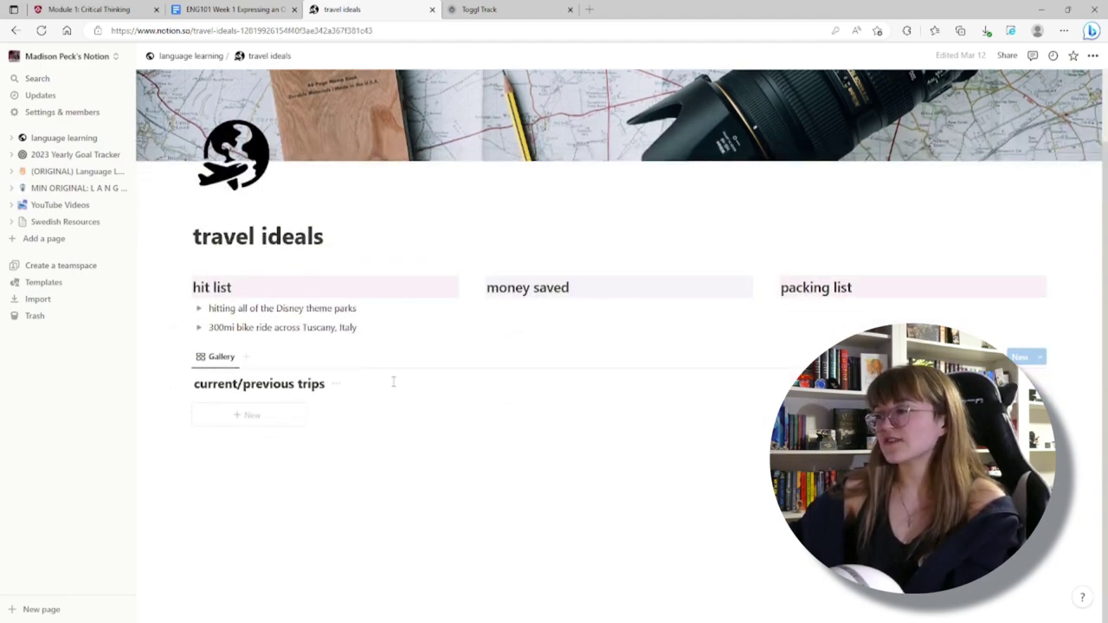
# Expand and collapse the Tuscany bike ride and Disney theme parks toggles in the hit list to check their contents.
pyautogui.click(198, 328)
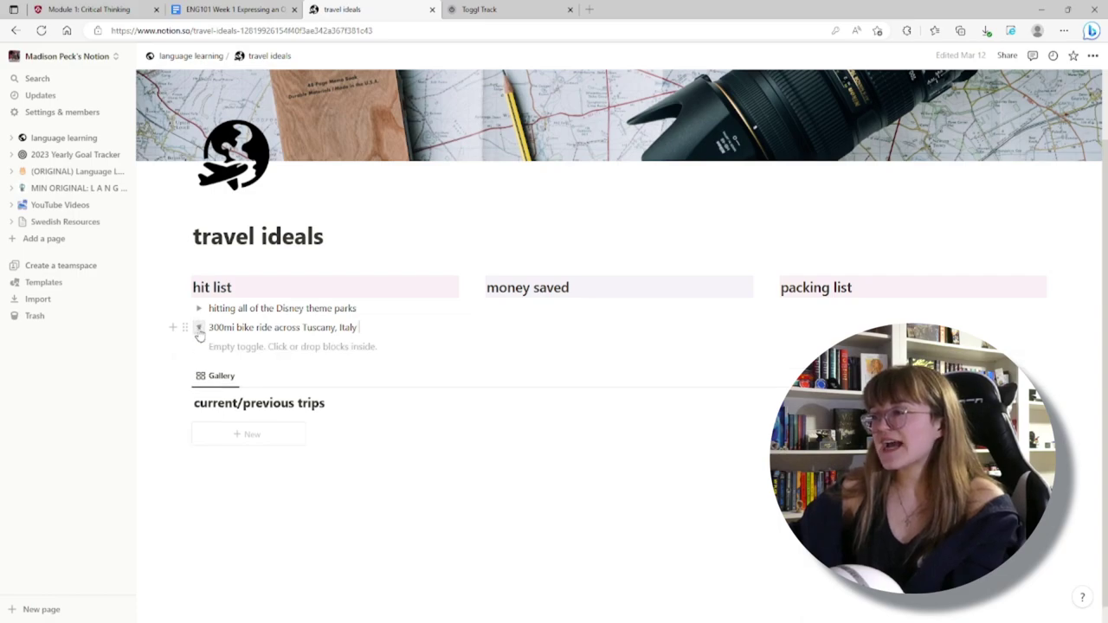
pyautogui.click(198, 330)
pyautogui.click(199, 309)
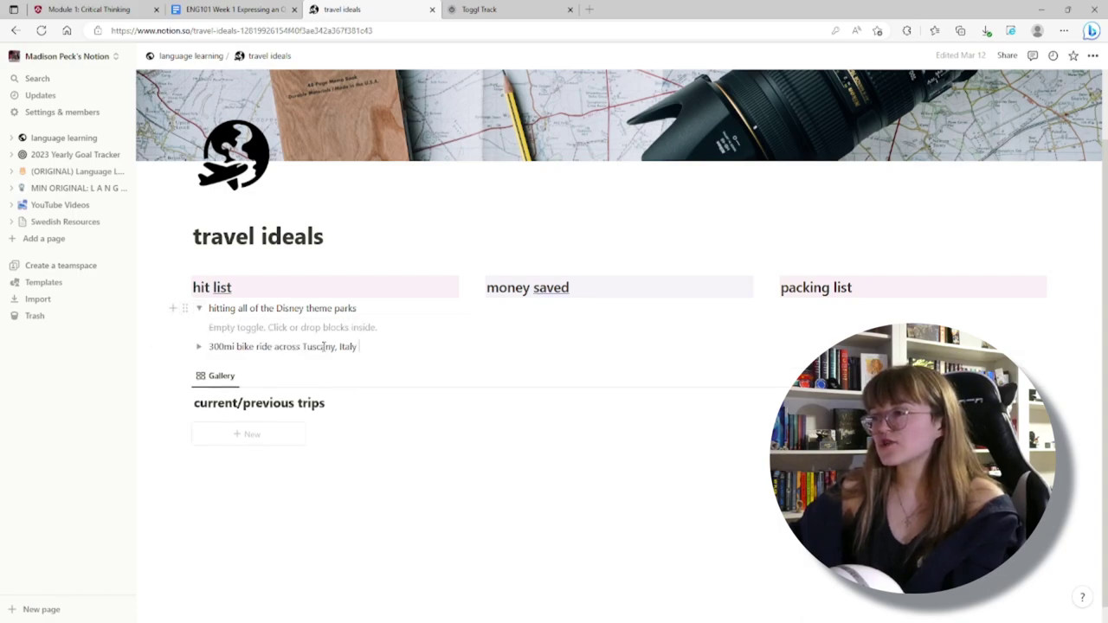
pyautogui.moveTo(250, 308); pyautogui.dragTo(366, 308)
pyautogui.click(238, 332)
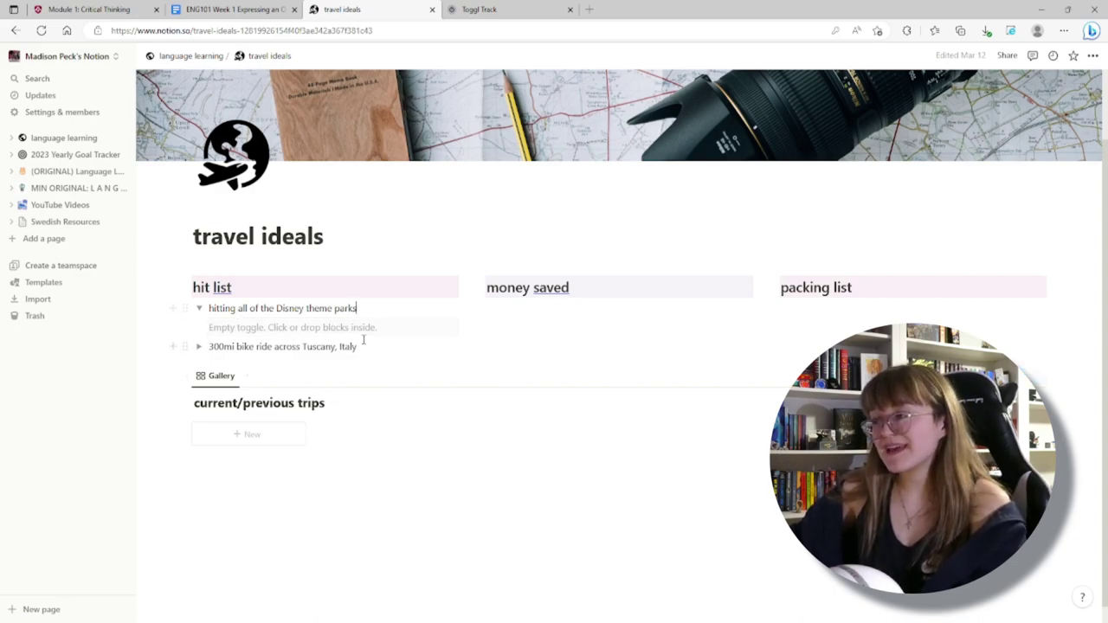
pyautogui.click(199, 310)
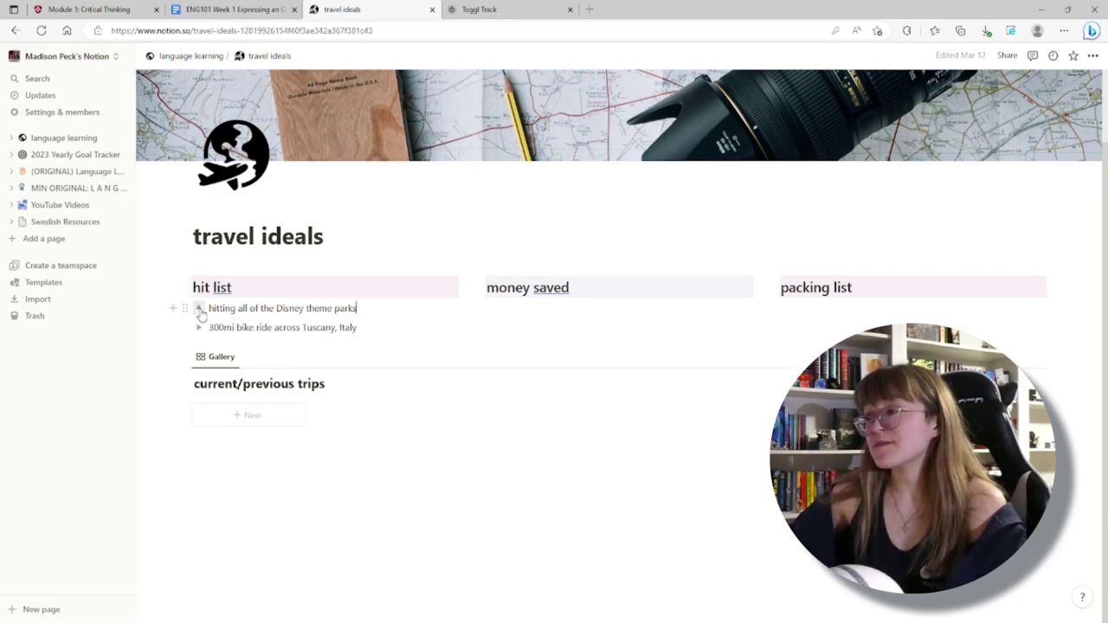
# Return to the language learning dashboard and examine its study buddies section.
pyautogui.click(194, 57)
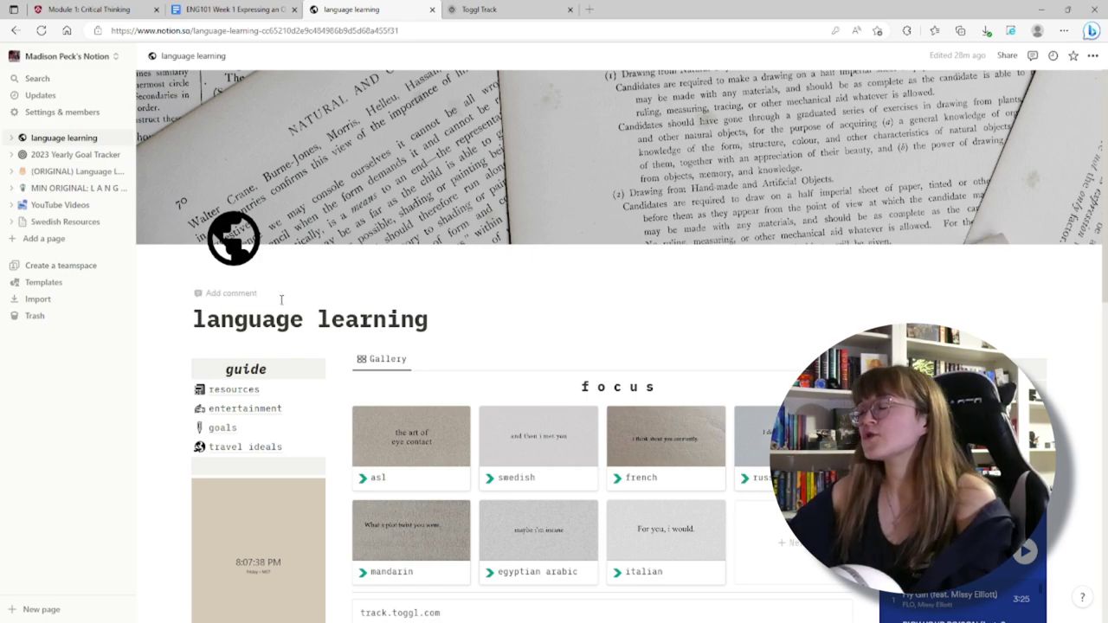
pyautogui.scroll(-1, 281, 300)
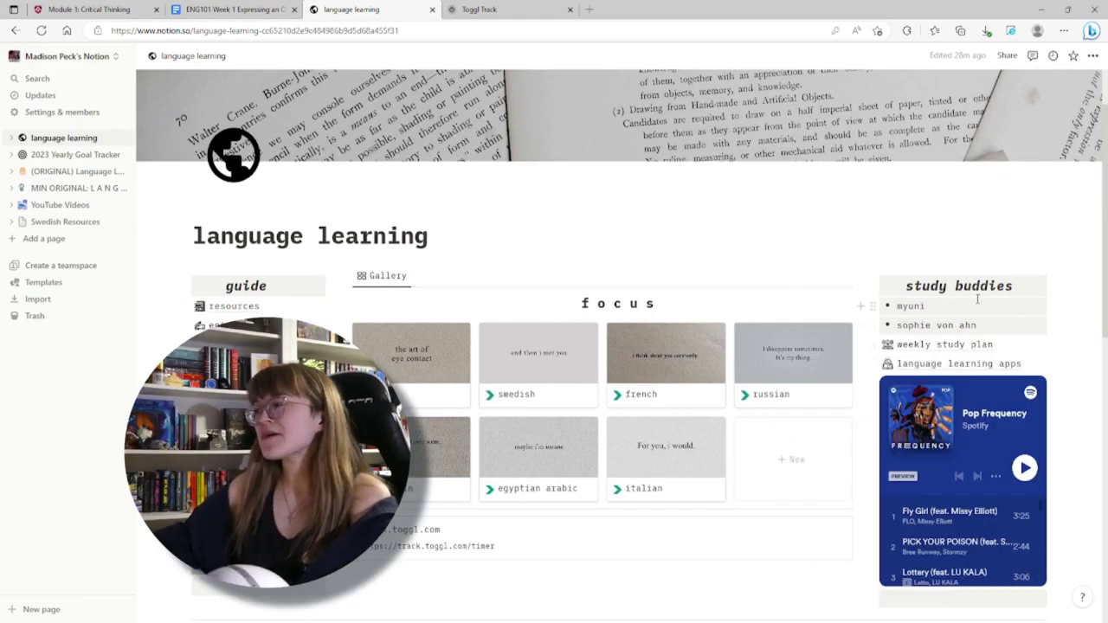
pyautogui.scroll(-1, 977, 299)
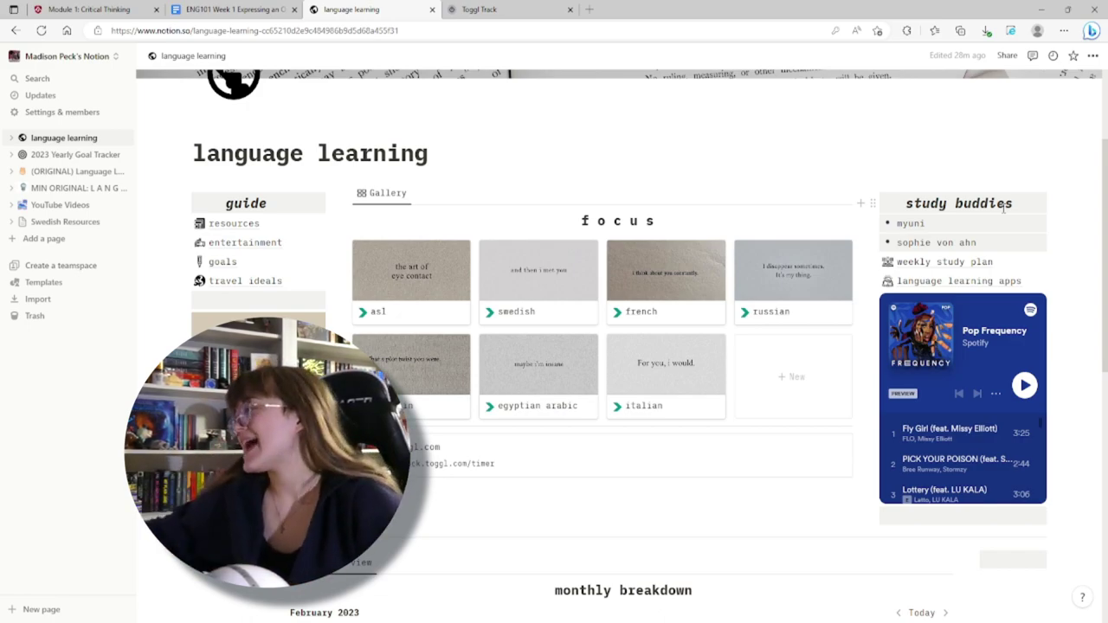
# Open the weekly study plan page and show the week of March 20 in its timeline.
pyautogui.click(975, 271)
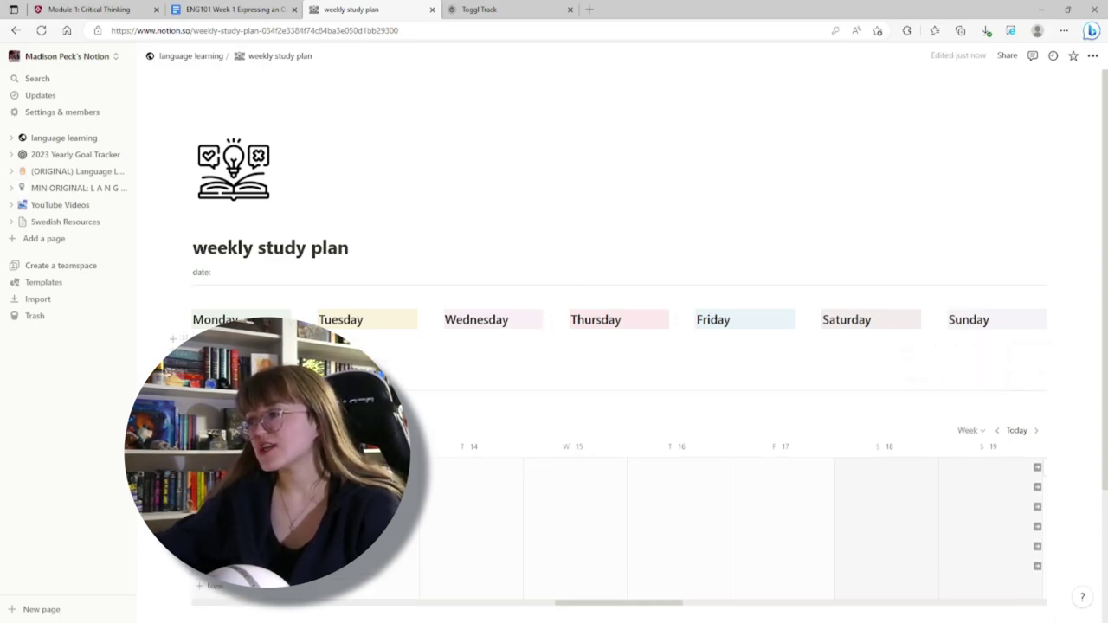
pyautogui.scroll(-2, 638, 445)
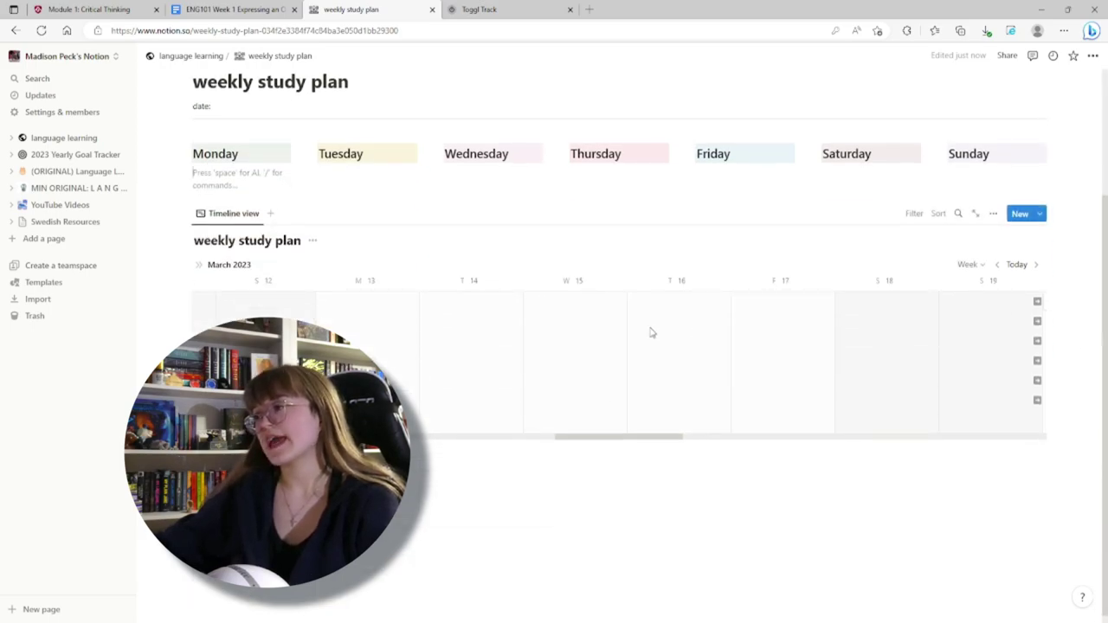
pyautogui.moveTo(584, 436); pyautogui.dragTo(702, 438)
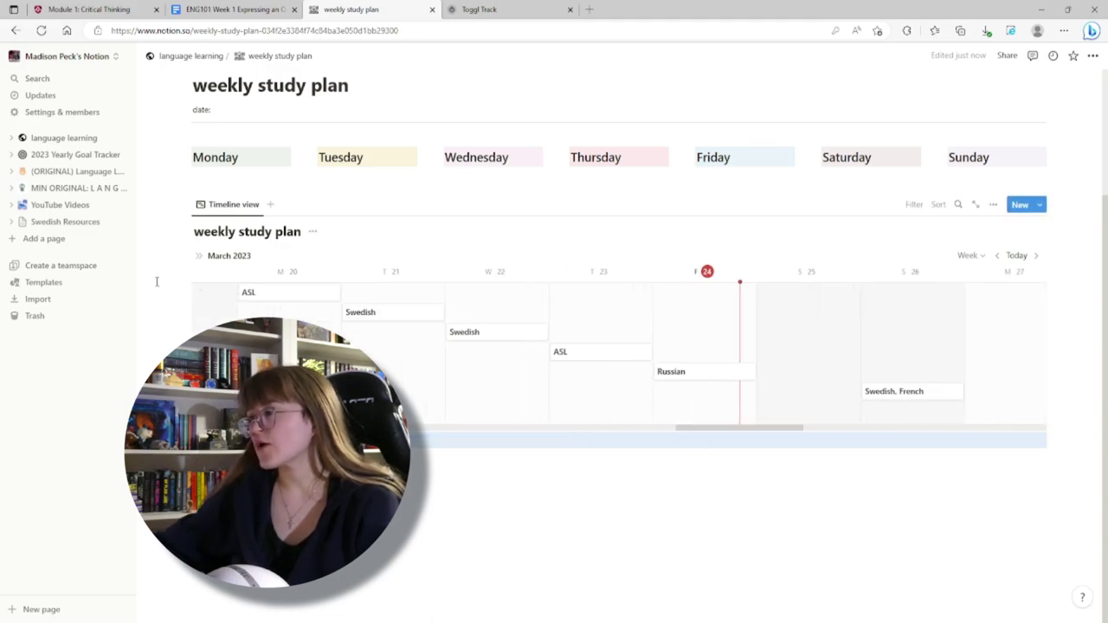
# Open the March 21 Swedish entry in the study plan timeline, review its to-do list and close it.
pyautogui.click(408, 324)
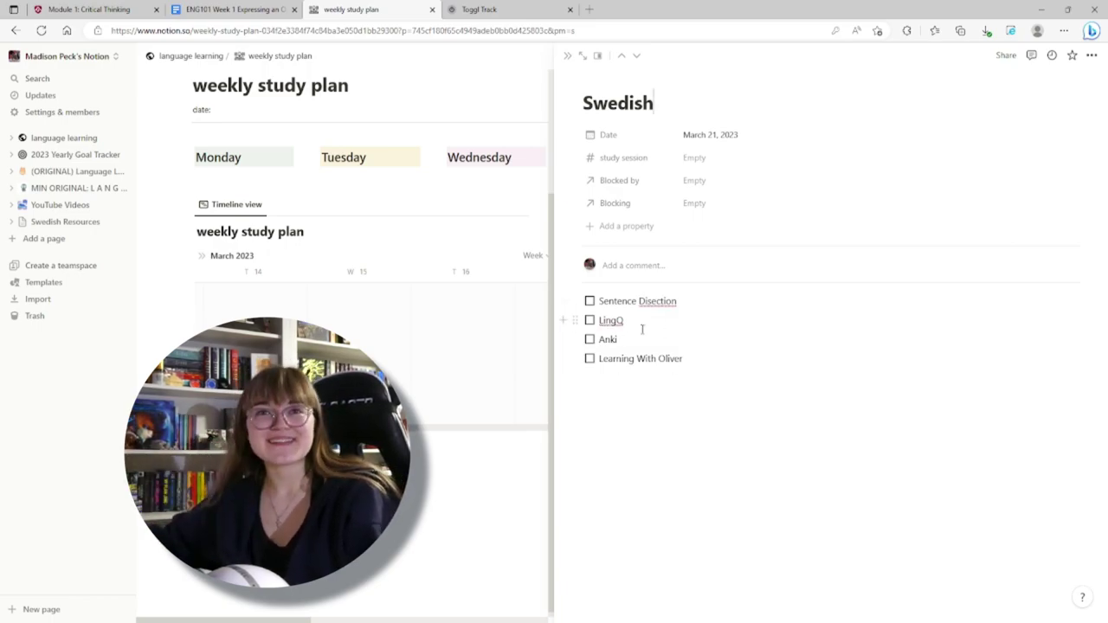
pyautogui.hscroll(5, 451, 364)
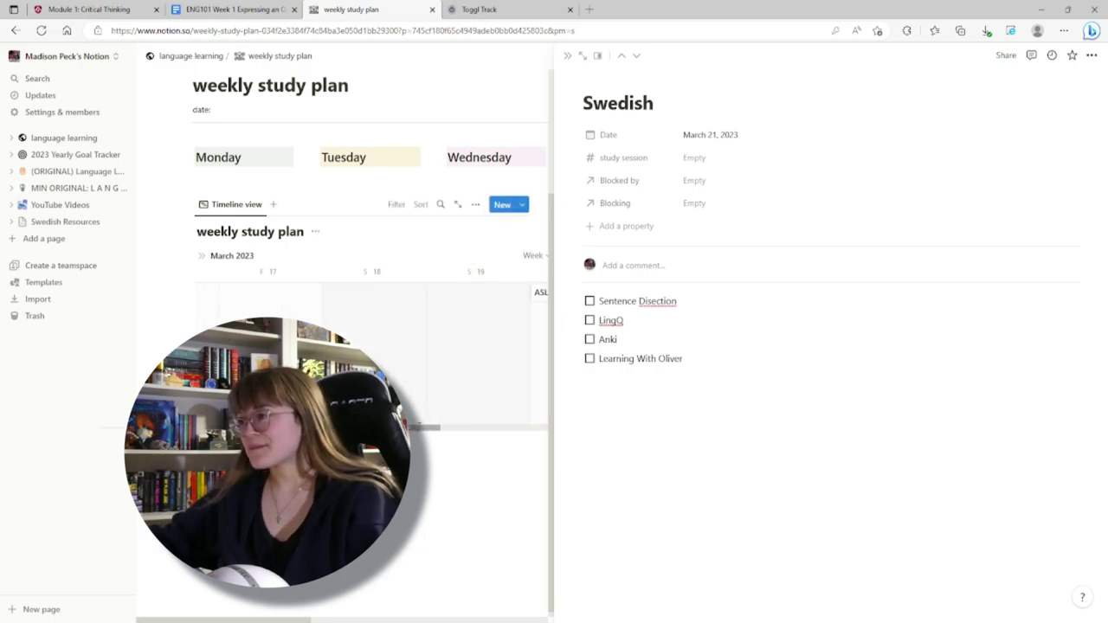
pyautogui.click(458, 462)
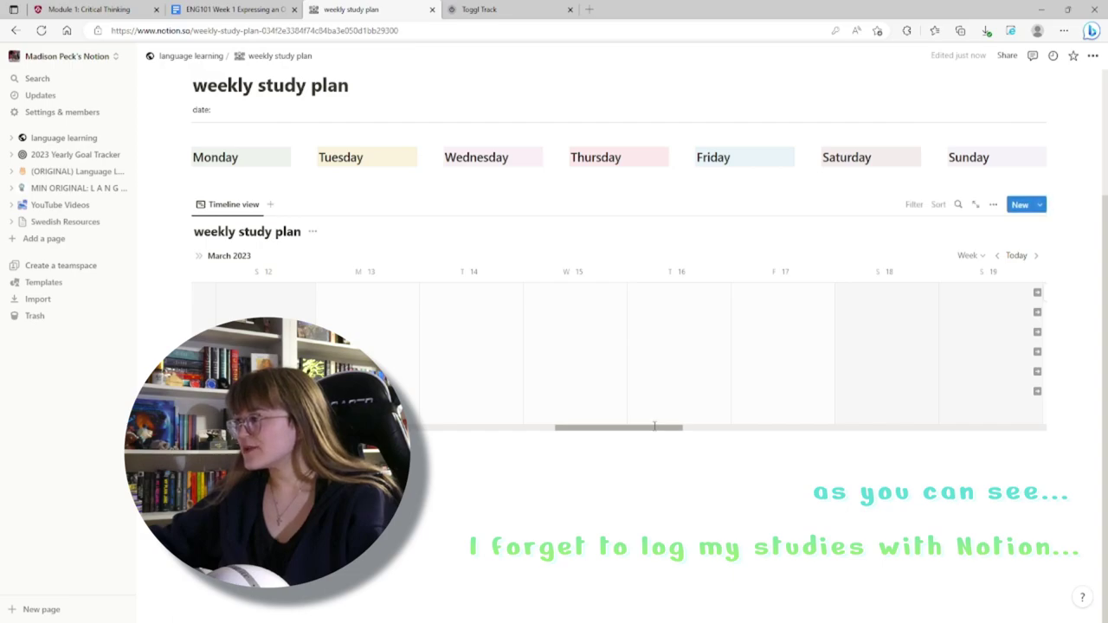
# Jump the weekly study plan timeline to today and look over the study entries planned for the surrounding days.
pyautogui.click(1016, 255)
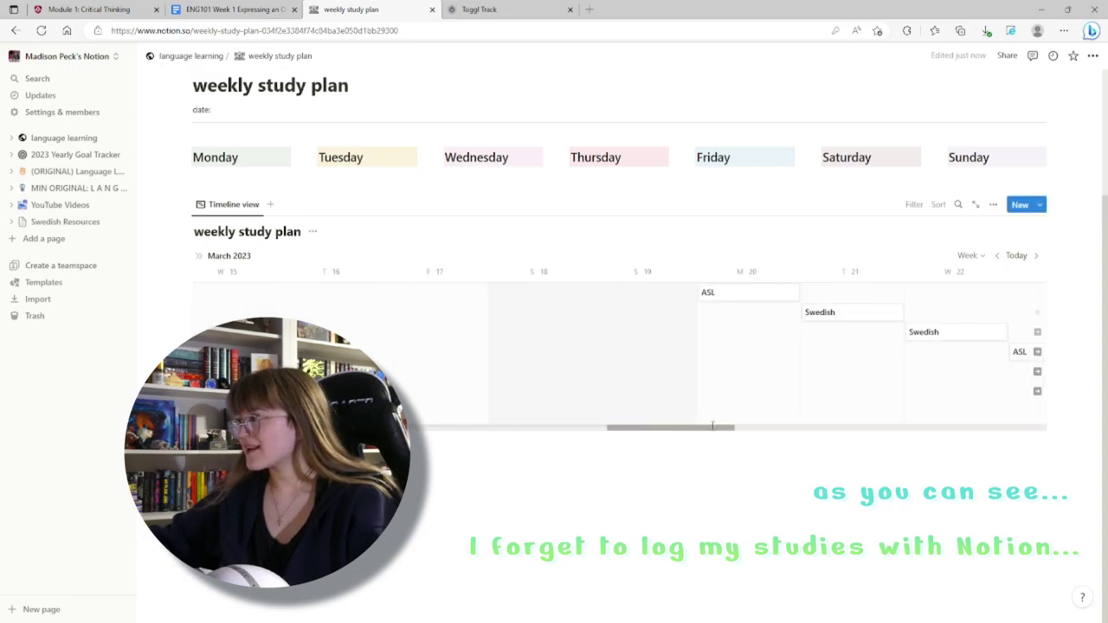
pyautogui.click(1018, 257)
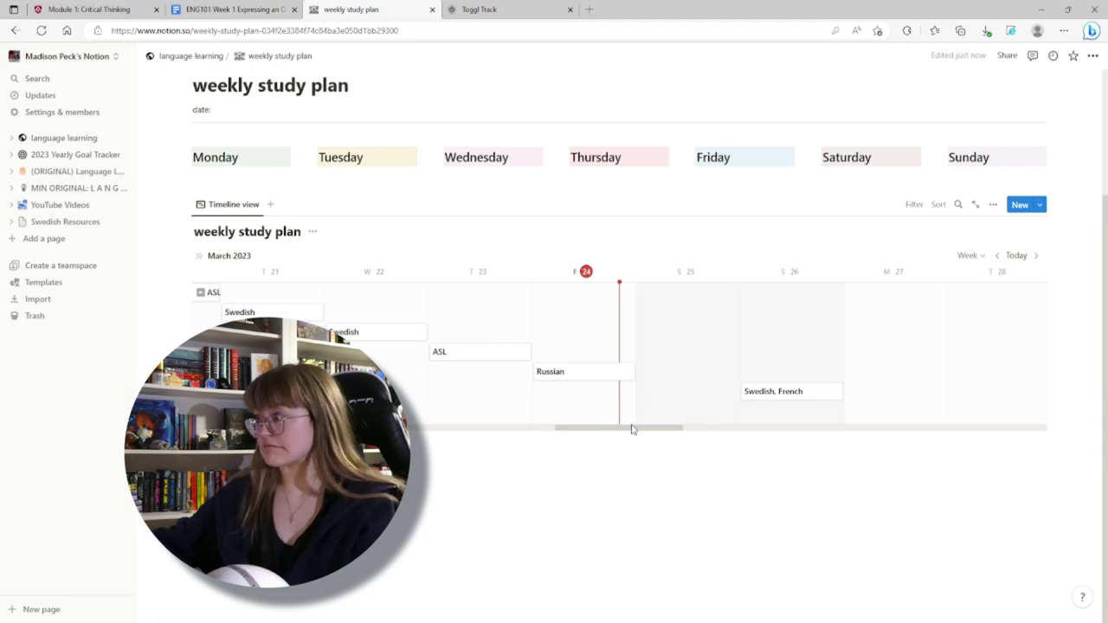
pyautogui.hscroll(-3, 606, 381)
pyautogui.hscroll(3, 571, 346)
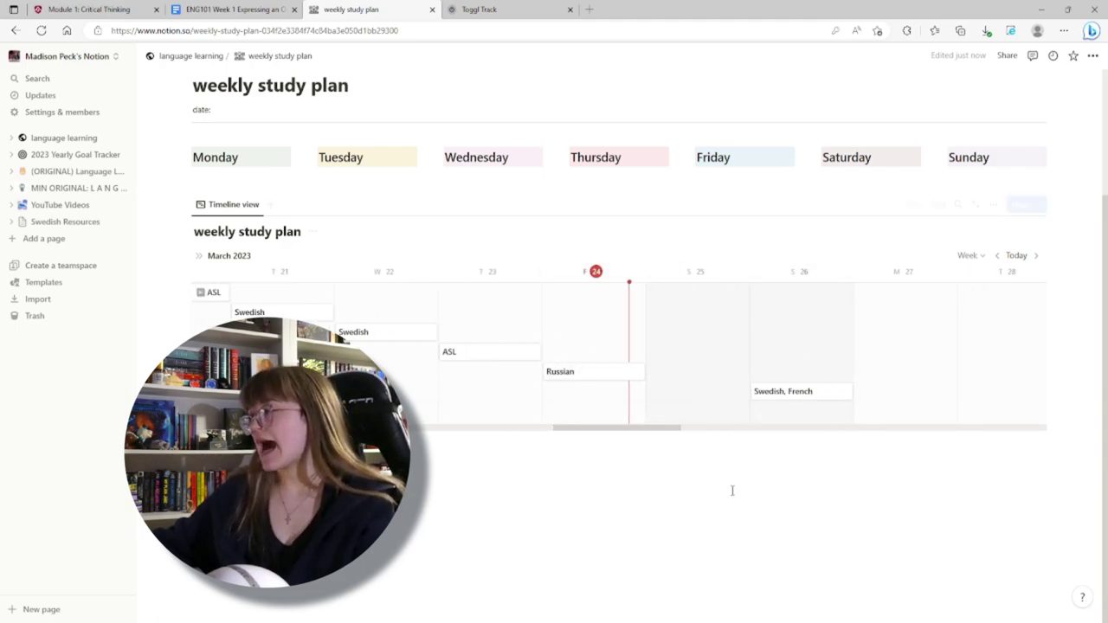
pyautogui.moveTo(655, 428)
pyautogui.mouseDown()
pyautogui.moveTo(626, 430)
pyautogui.moveTo(646, 428)
pyautogui.mouseUp()
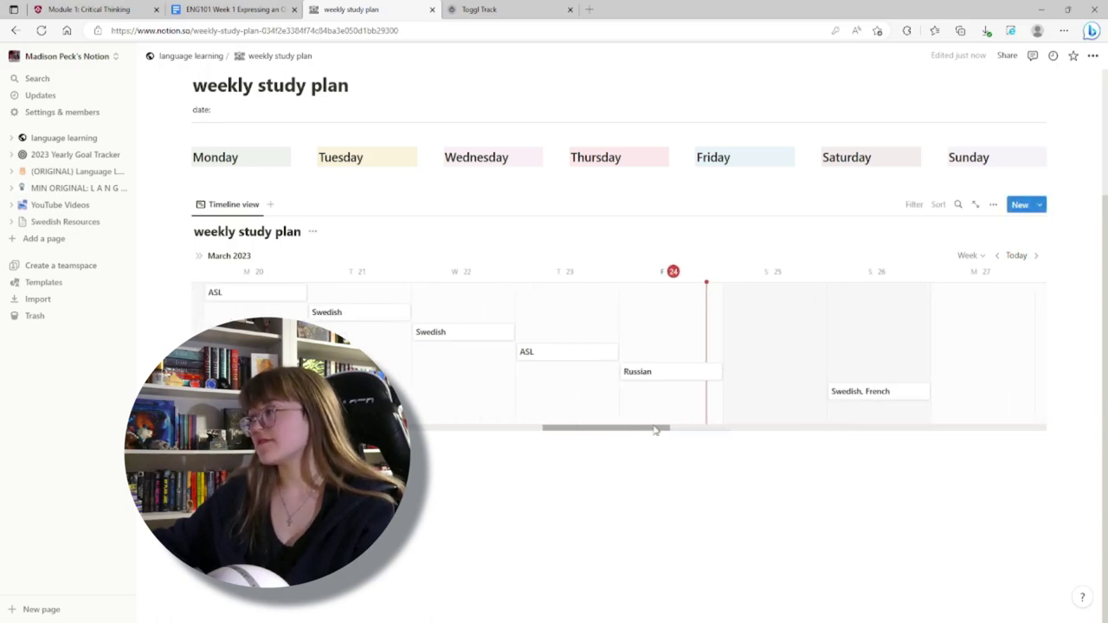
pyautogui.click(1011, 258)
pyautogui.scroll(2, 631, 525)
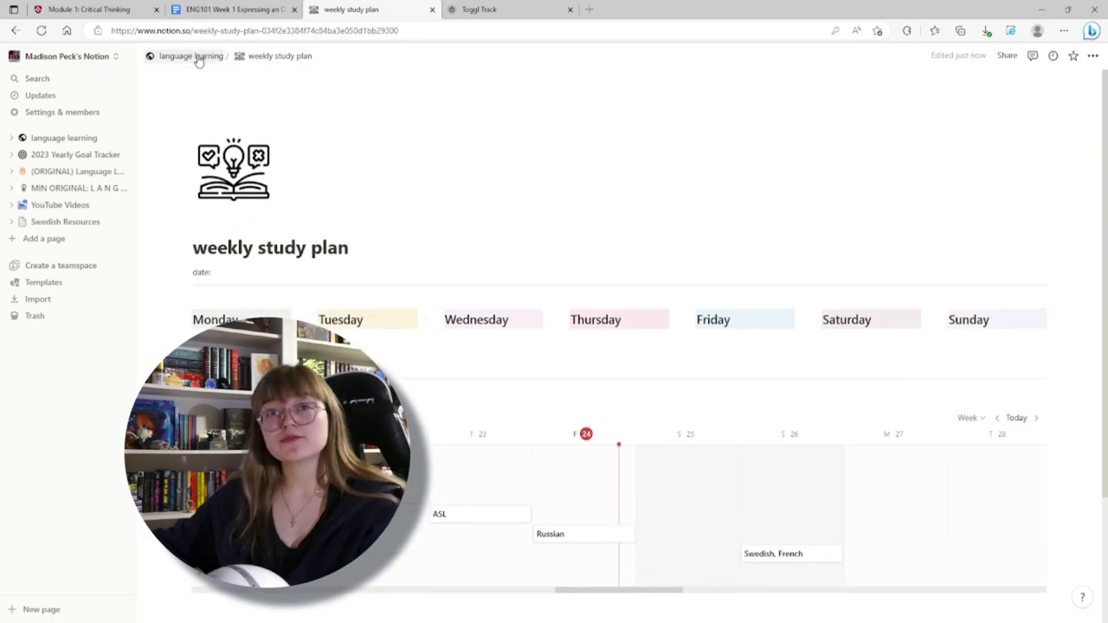
# Open the language learning apps page from the dashboard and review its Apps I Have and Apps I Want sections and the table.
pyautogui.click(197, 56)
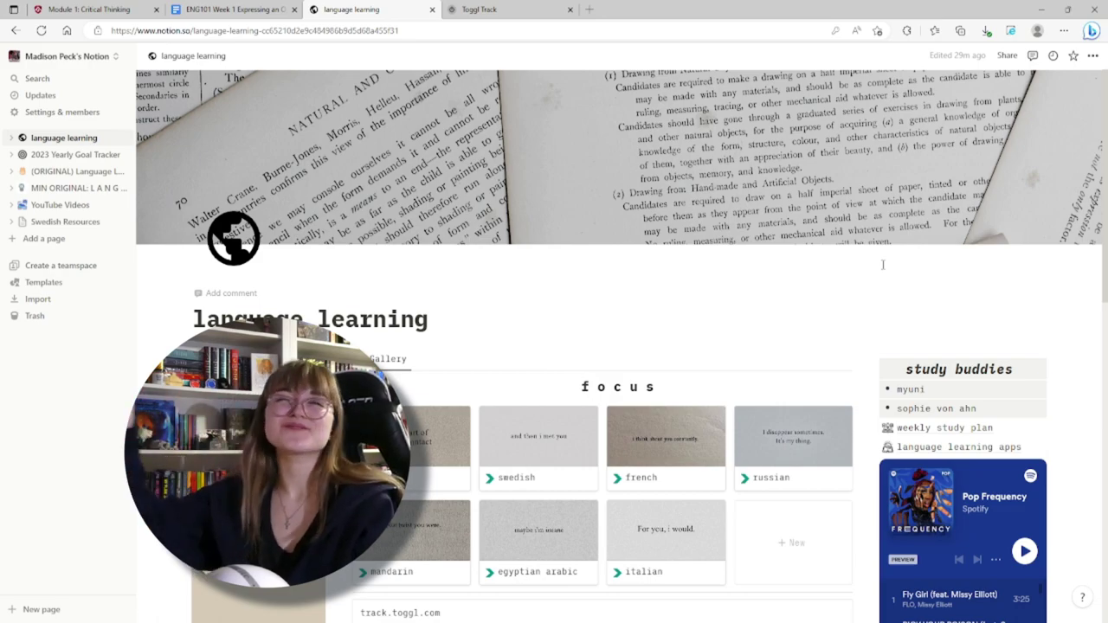
pyautogui.scroll(-2, 897, 264)
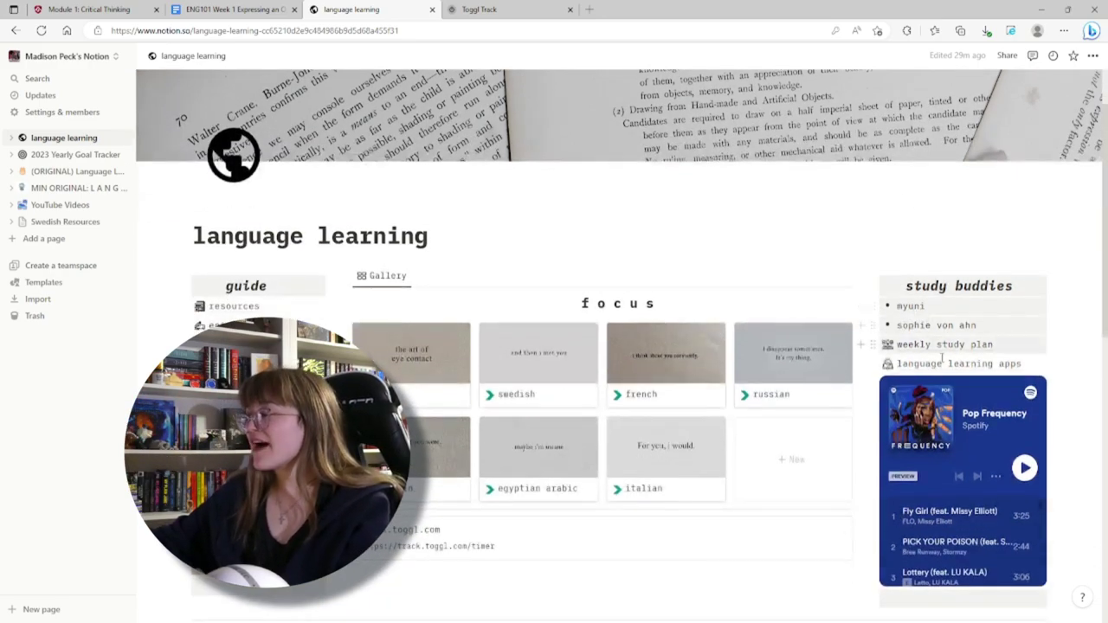
pyautogui.click(926, 367)
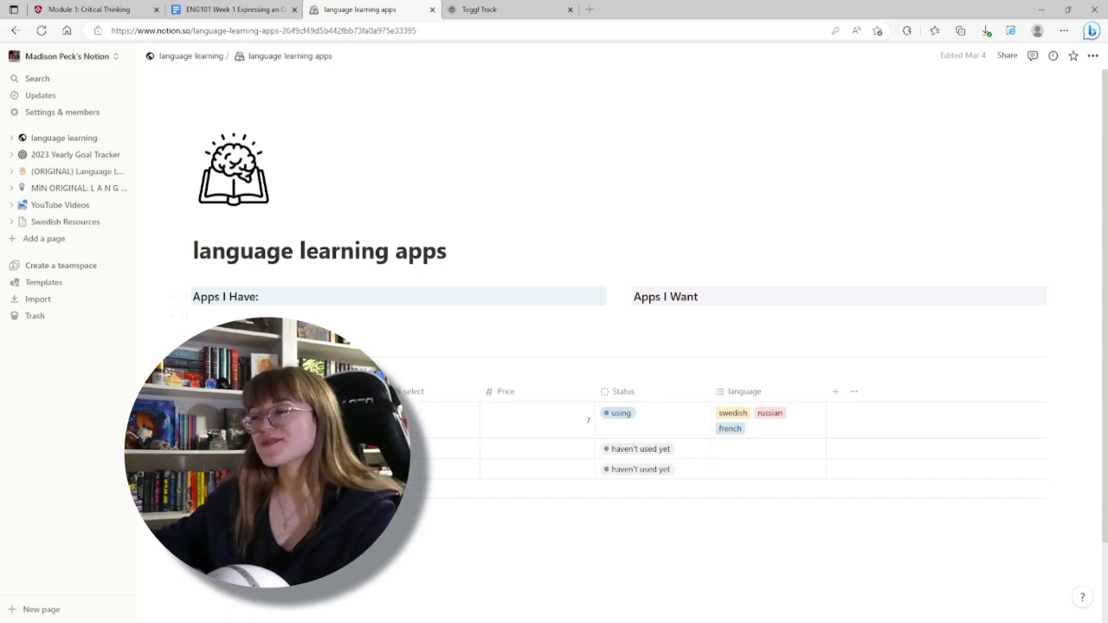
pyautogui.click(227, 316)
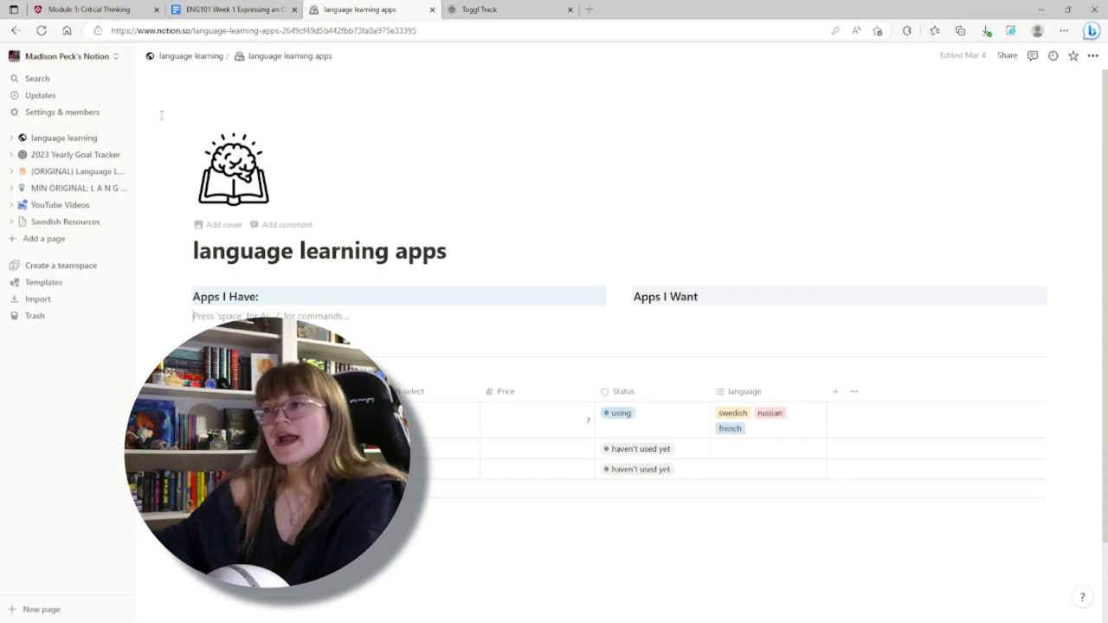
# Return to the language learning dashboard, browse the embedded Pop Frequency playlist's tracks and go back to the beginning of the page.
pyautogui.click(173, 57)
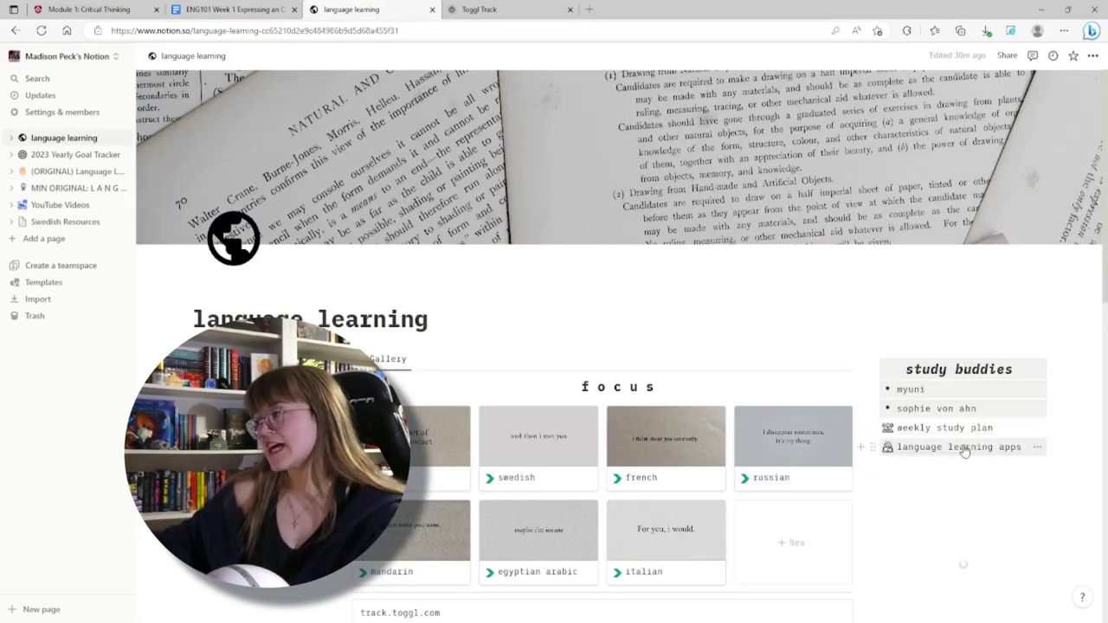
pyautogui.scroll(-2, 959, 450)
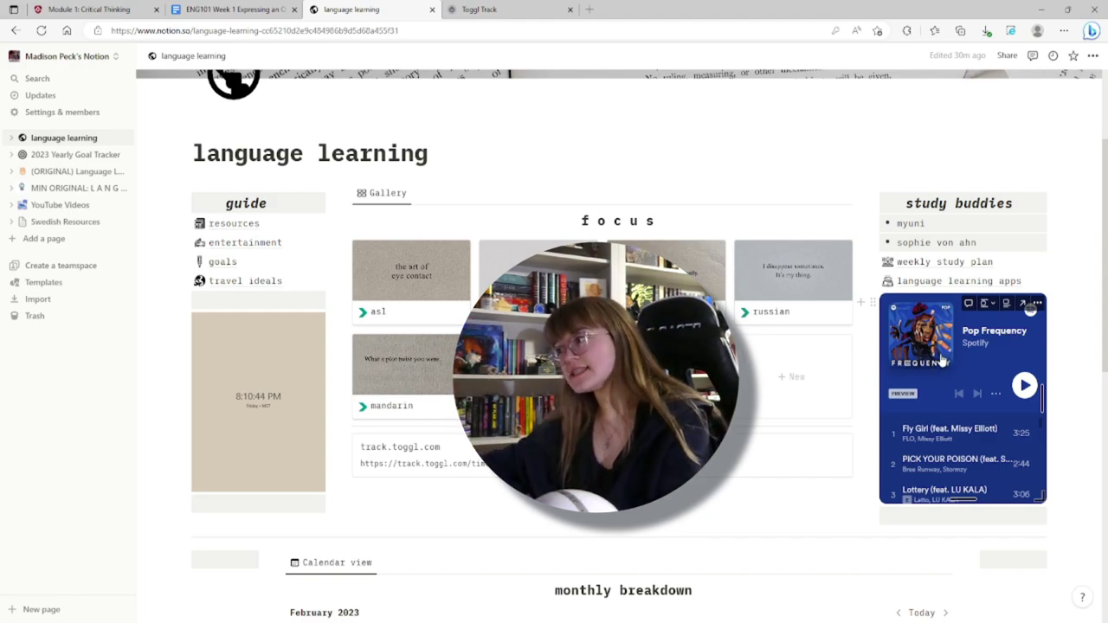
pyautogui.scroll(-5, 983, 447)
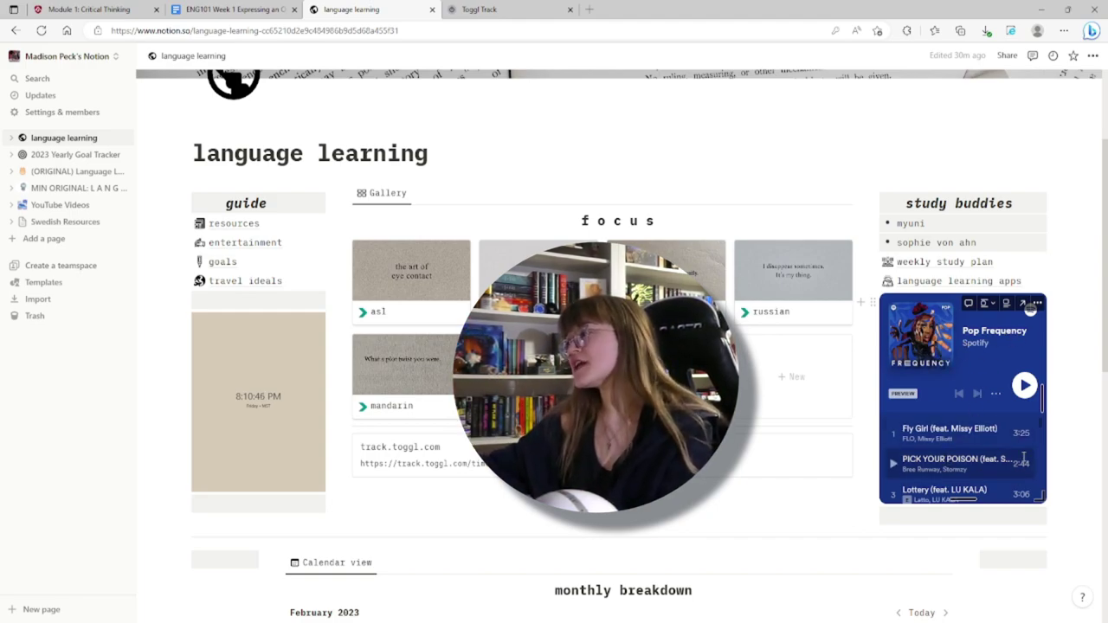
pyautogui.scroll(-2, 981, 450)
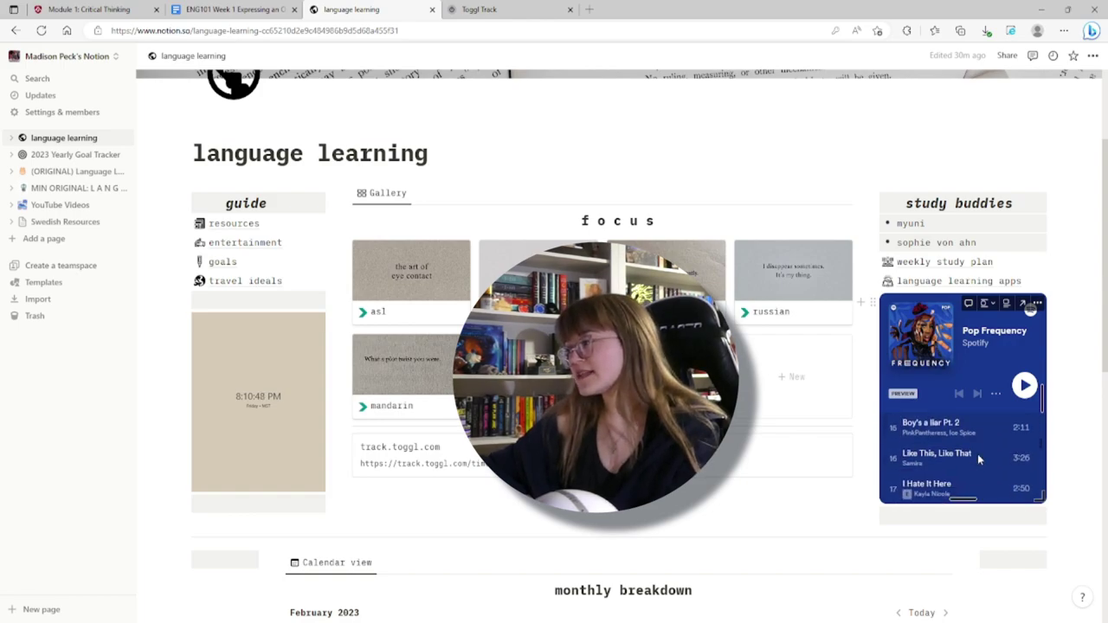
pyautogui.scroll(7, 977, 470)
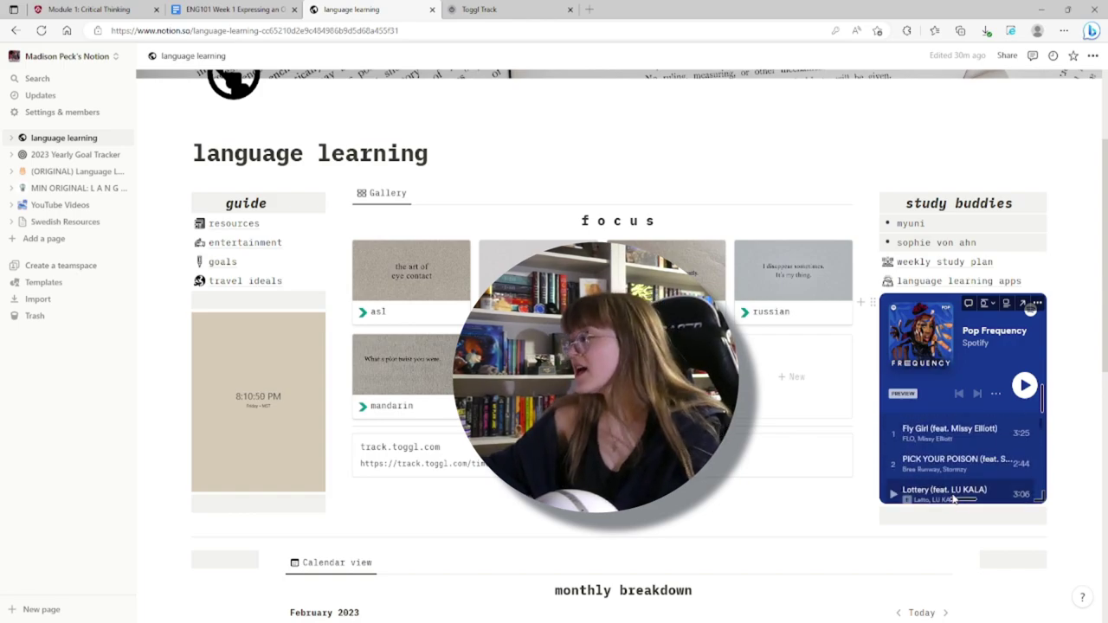
pyautogui.scroll(2, 867, 377)
pyautogui.scroll(-2, 861, 372)
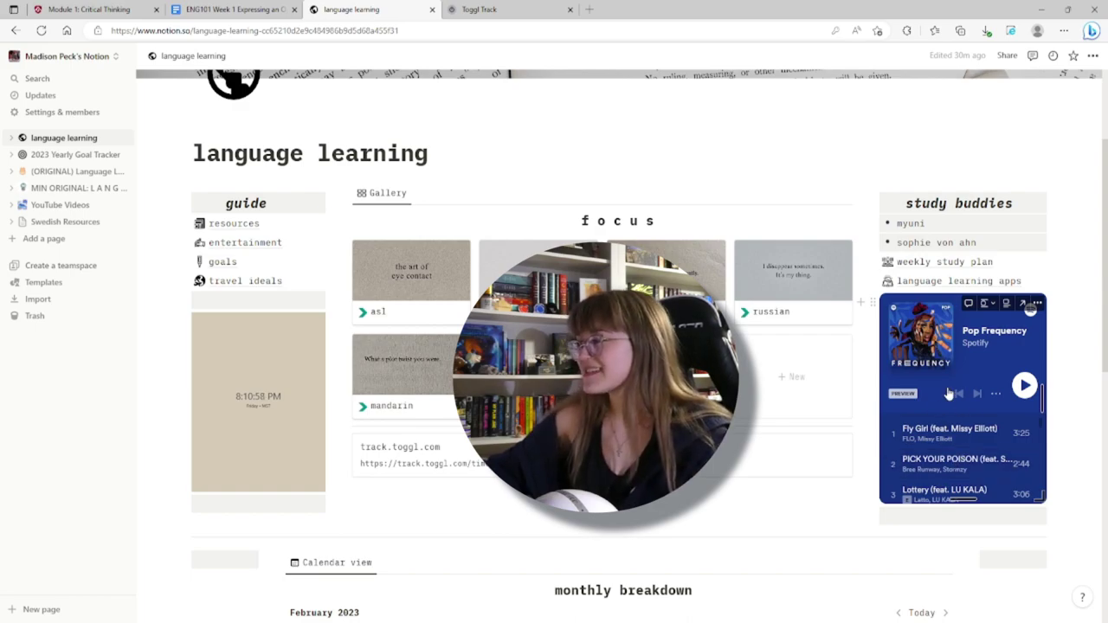
pyautogui.scroll(-2, 961, 464)
pyautogui.scroll(-3, 964, 460)
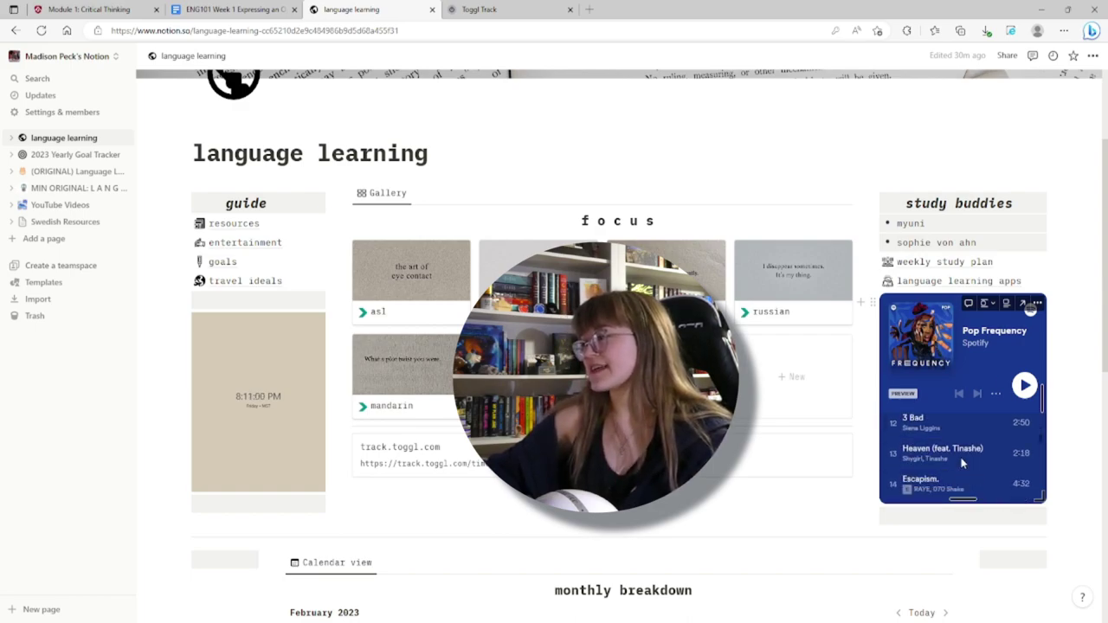
pyautogui.scroll(5, 959, 462)
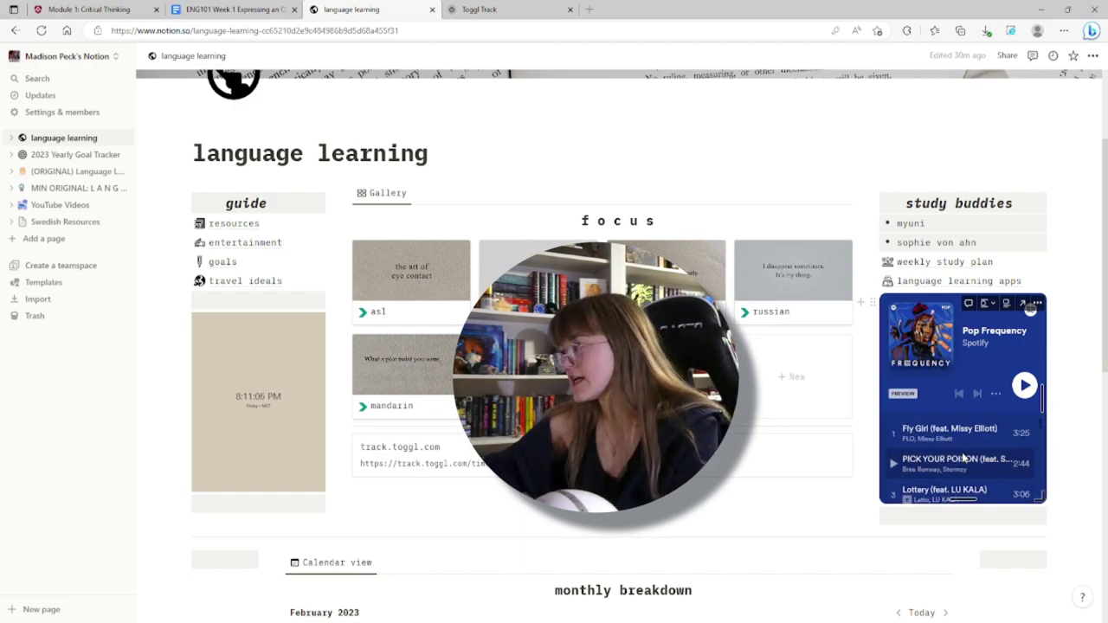
pyautogui.scroll(2, 963, 460)
pyautogui.scroll(-8, 964, 460)
pyautogui.scroll(7, 743, 431)
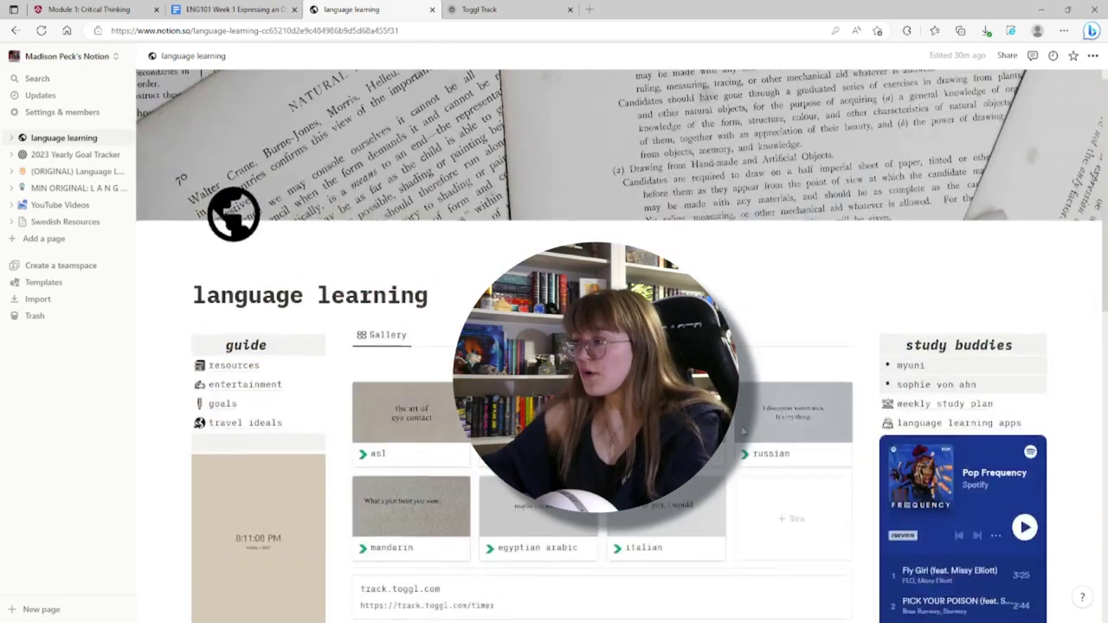
pyautogui.scroll(1, 743, 430)
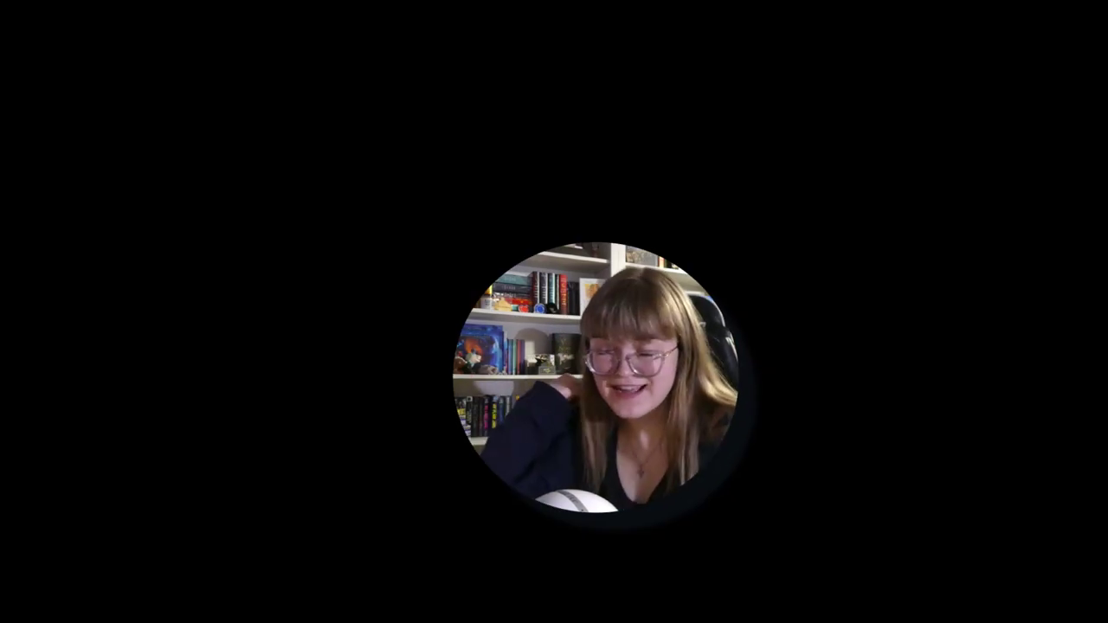